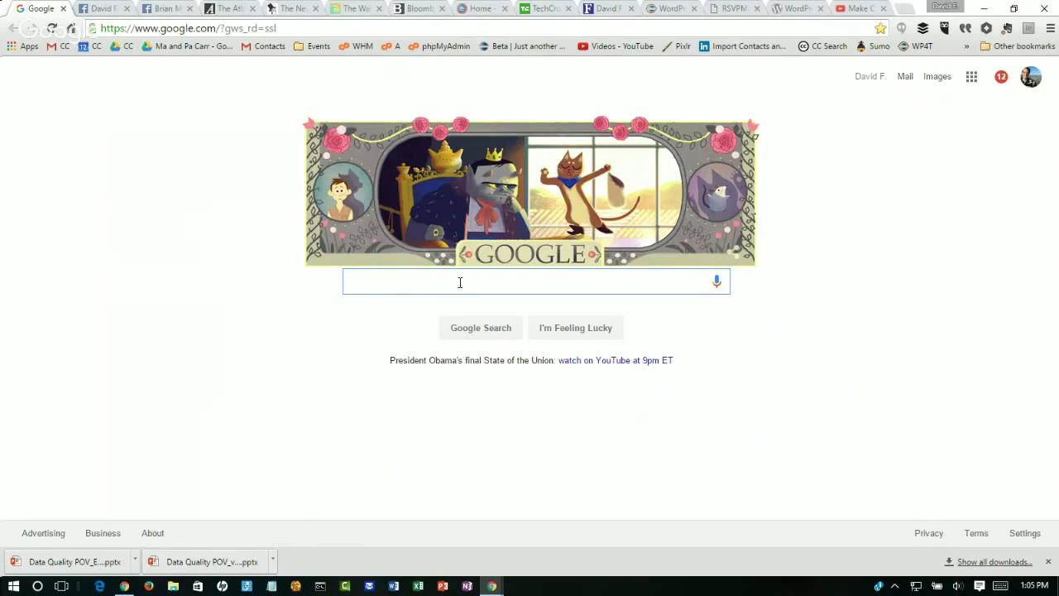
Step: Search Google for 'awesome toastmasters'
{"action": "type", "text": "awe"}
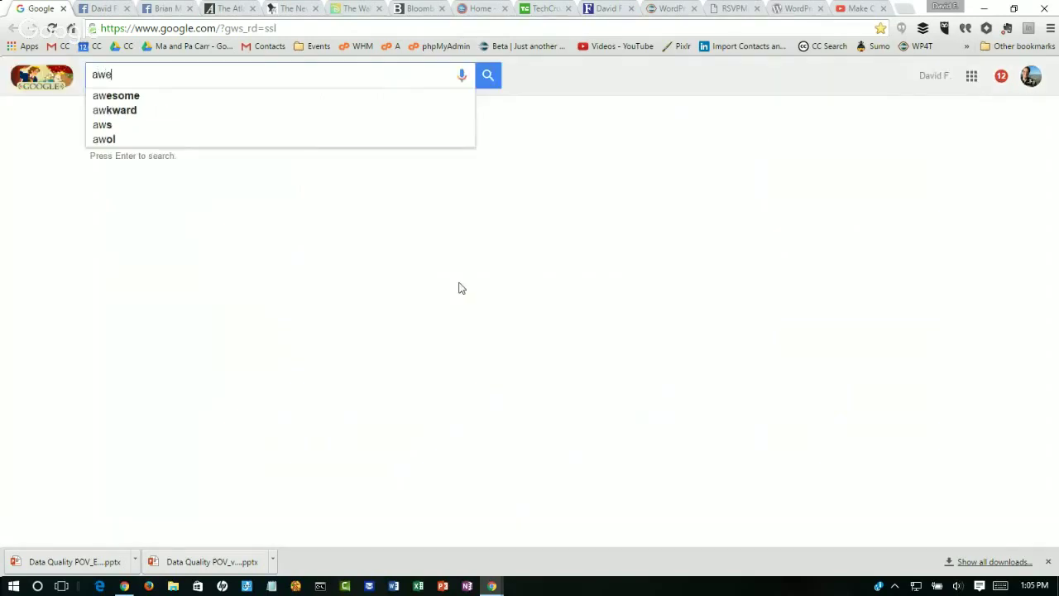
{"action": "type", "text": "some toa"}
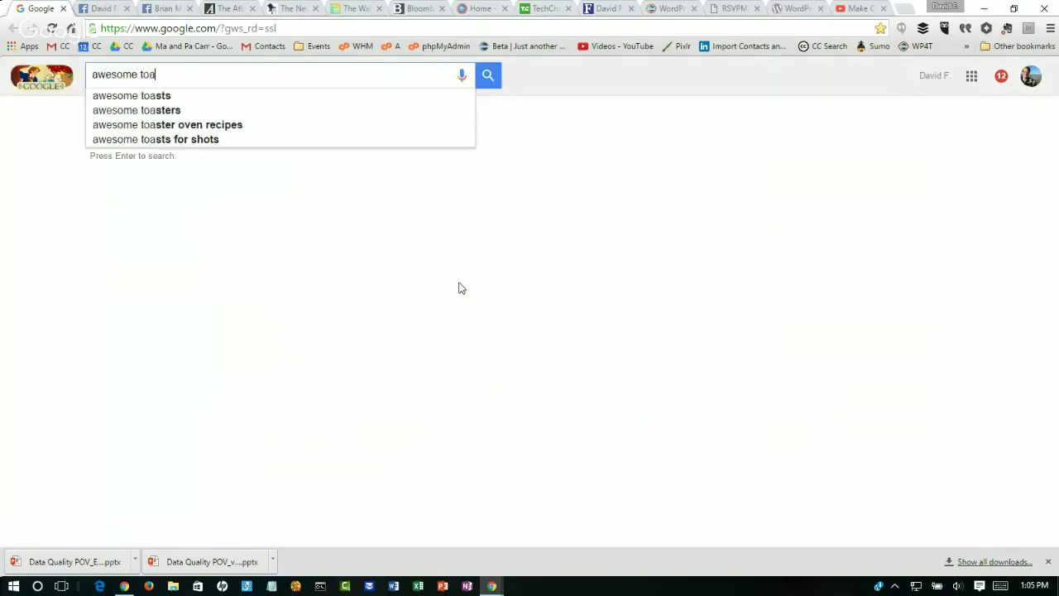
{"action": "type", "text": "stma"}
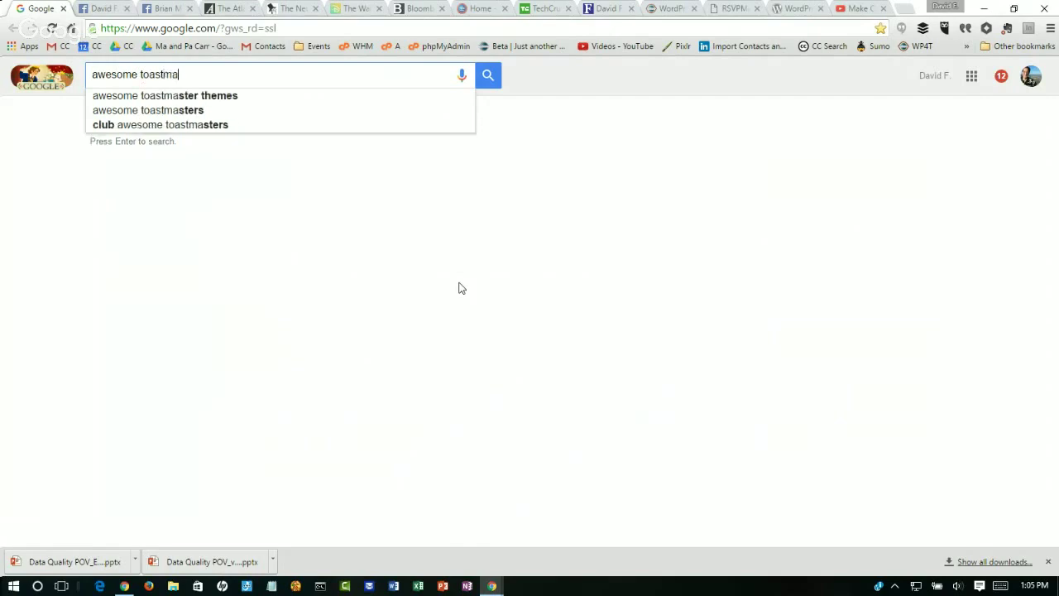
{"action": "type", "text": "sters"}
{"action": "key", "text": "Return"}
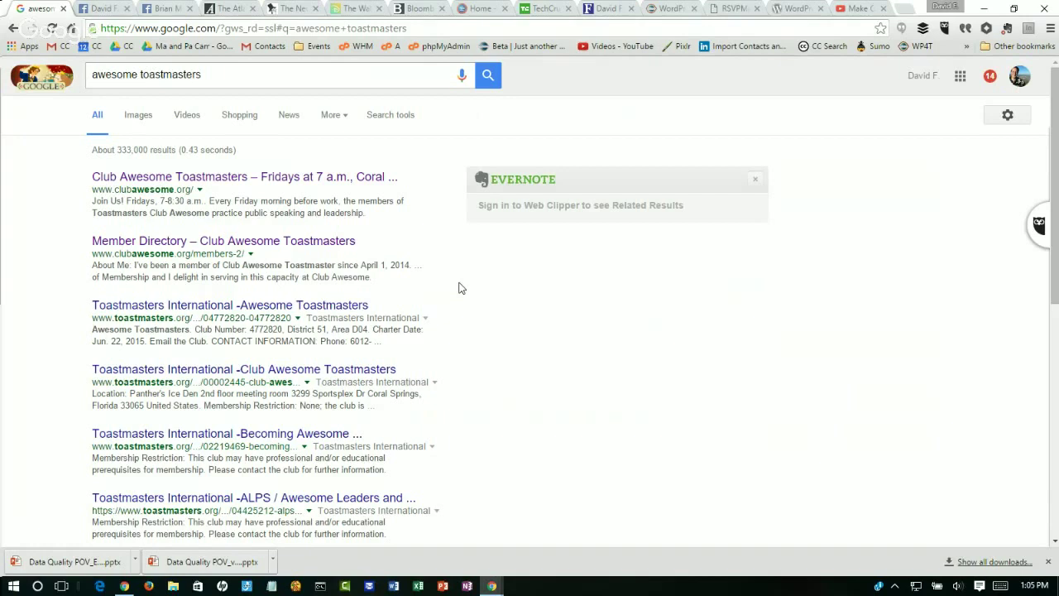
Step: Replace the query with 'coral springs toastmasters' and highlight the second result's web address
{"action": "left_click", "coordinate": [214, 78]}
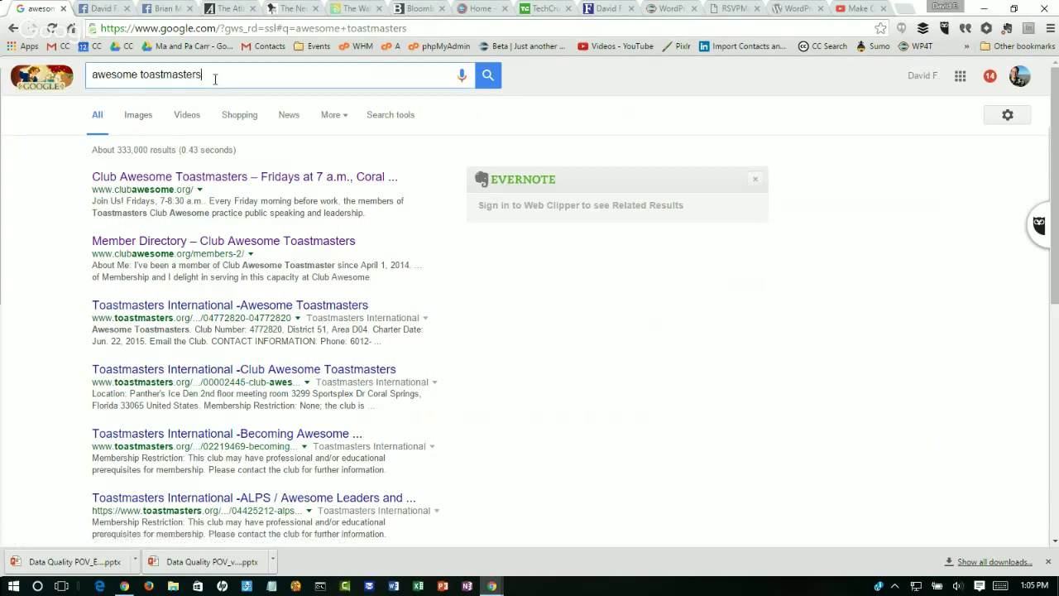
{"action": "left_click_drag", "start_coordinate": [214, 79], "coordinate": [80, 86]}
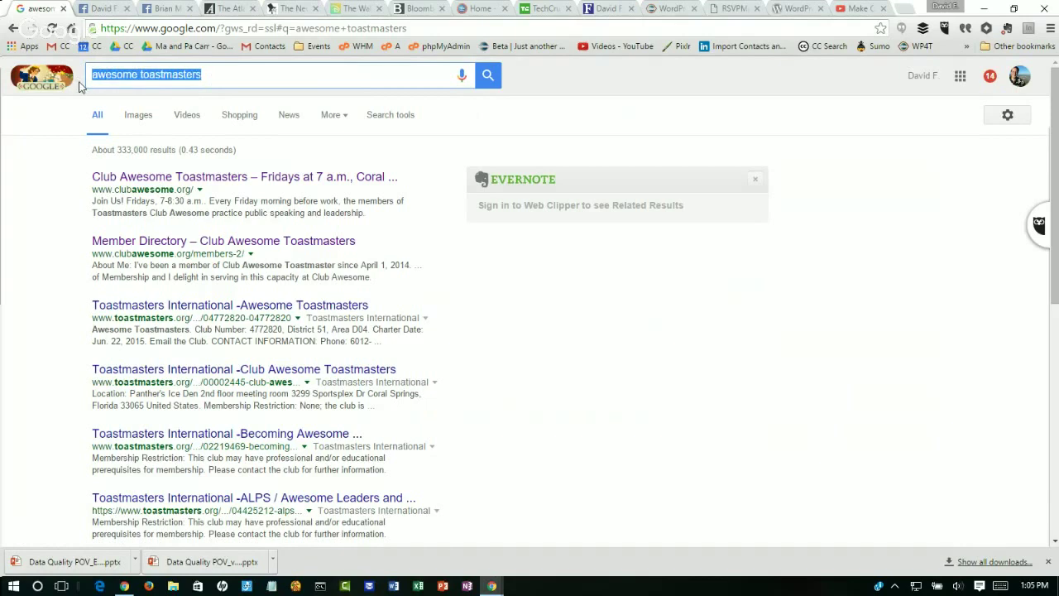
{"action": "type", "text": "c"}
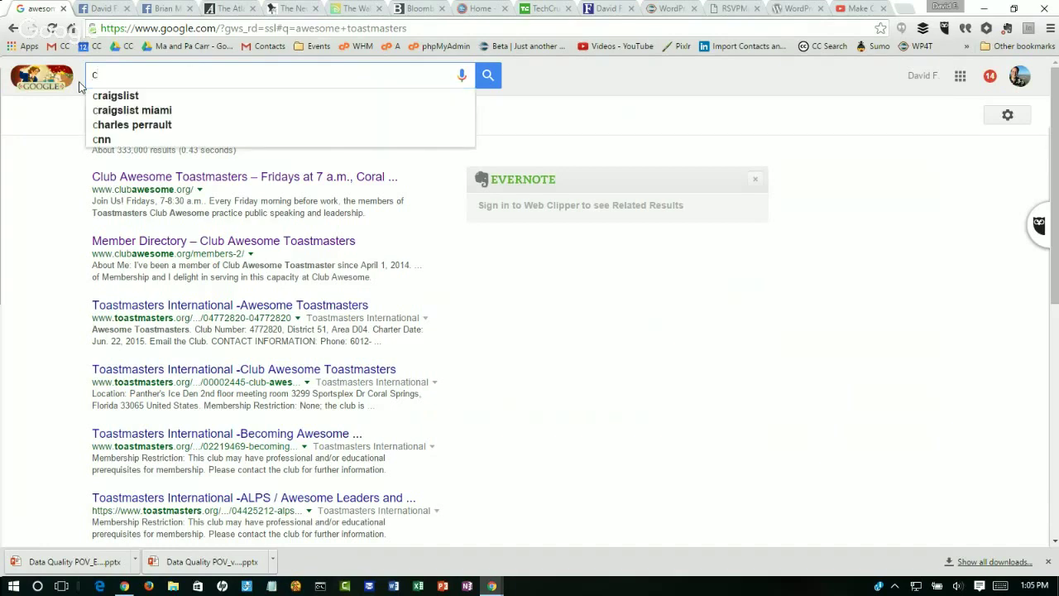
{"action": "type", "text": "oral "}
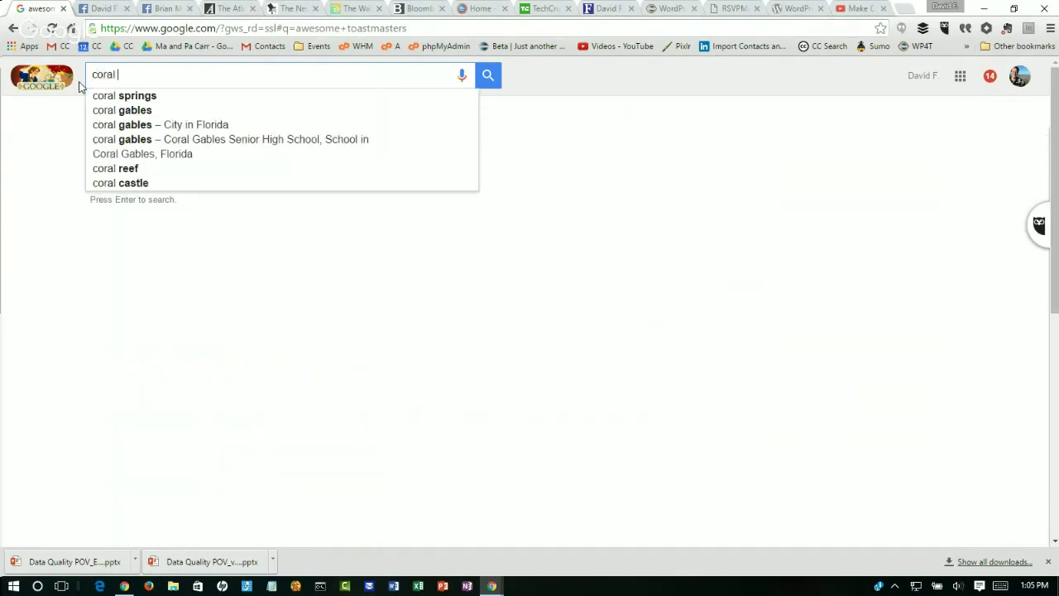
{"action": "type", "text": "springs t"}
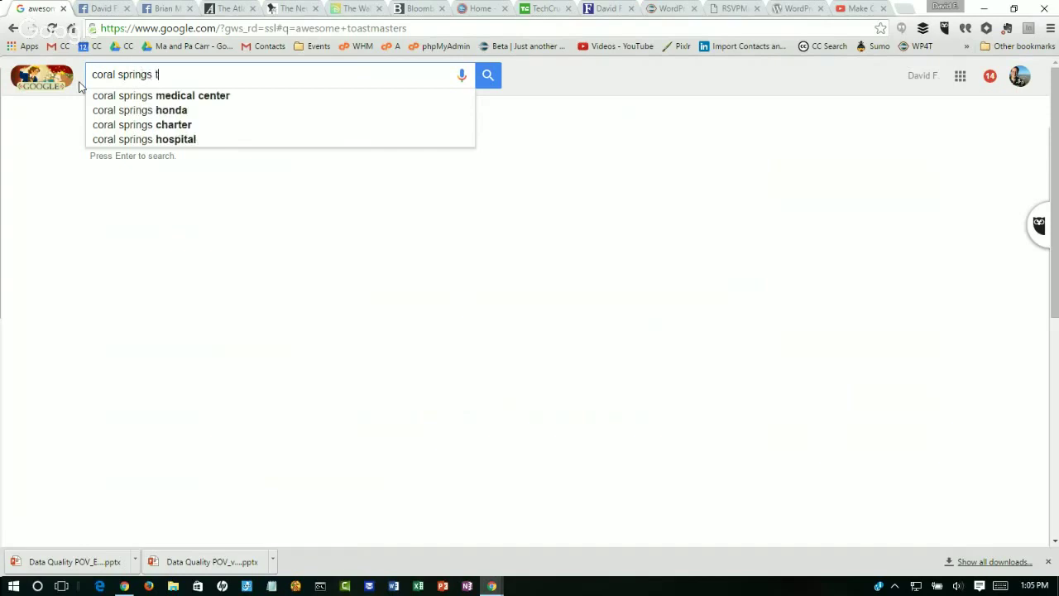
{"action": "type", "text": "oastm"}
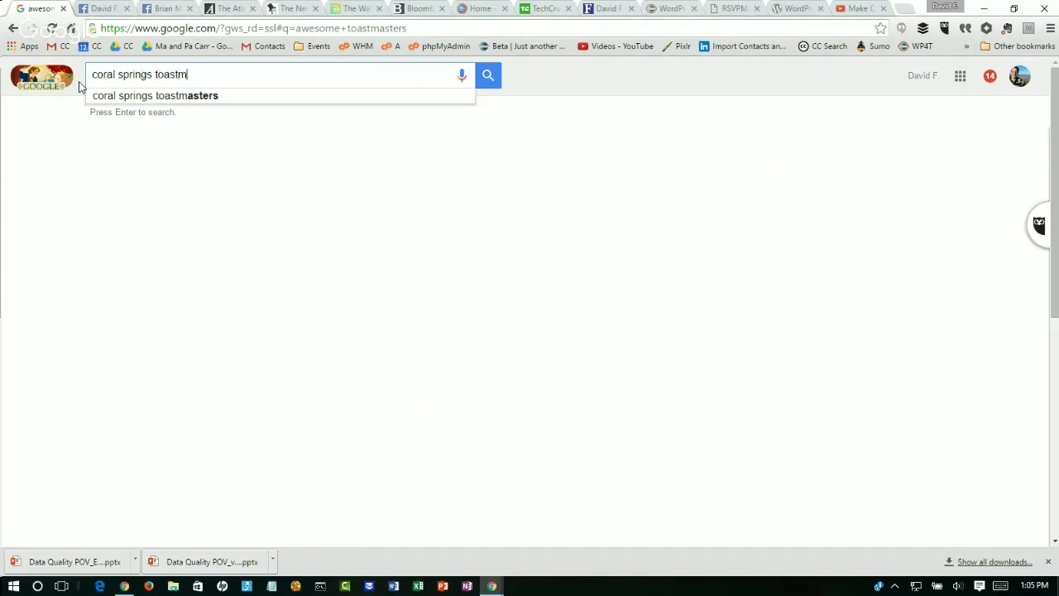
{"action": "type", "text": "asters"}
{"action": "key", "text": "Return"}
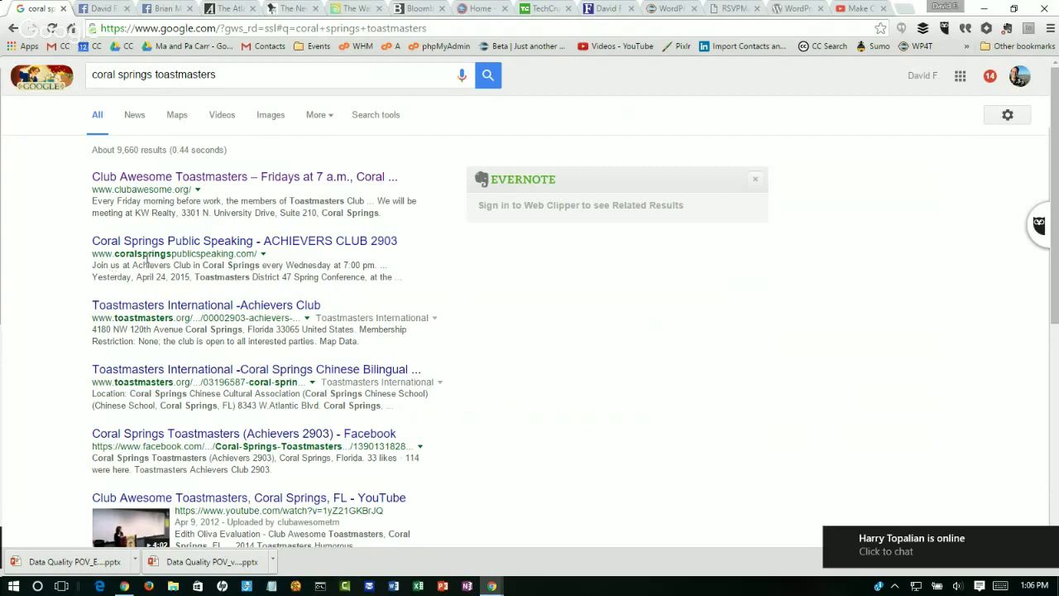
{"action": "left_click_drag", "start_coordinate": [114, 253], "coordinate": [286, 258]}
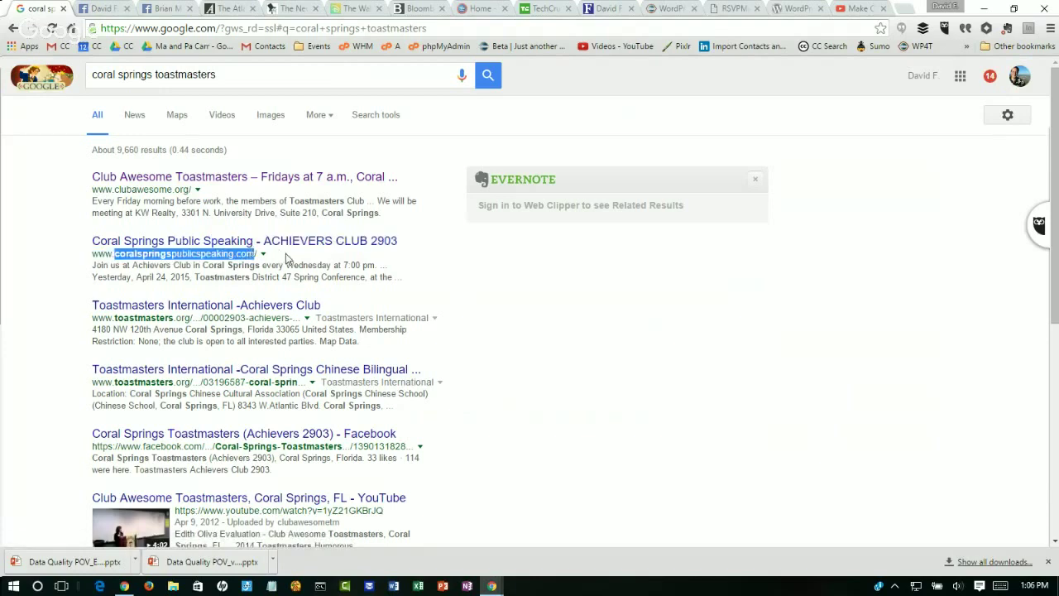
{"action": "left_click", "coordinate": [25, 275]}
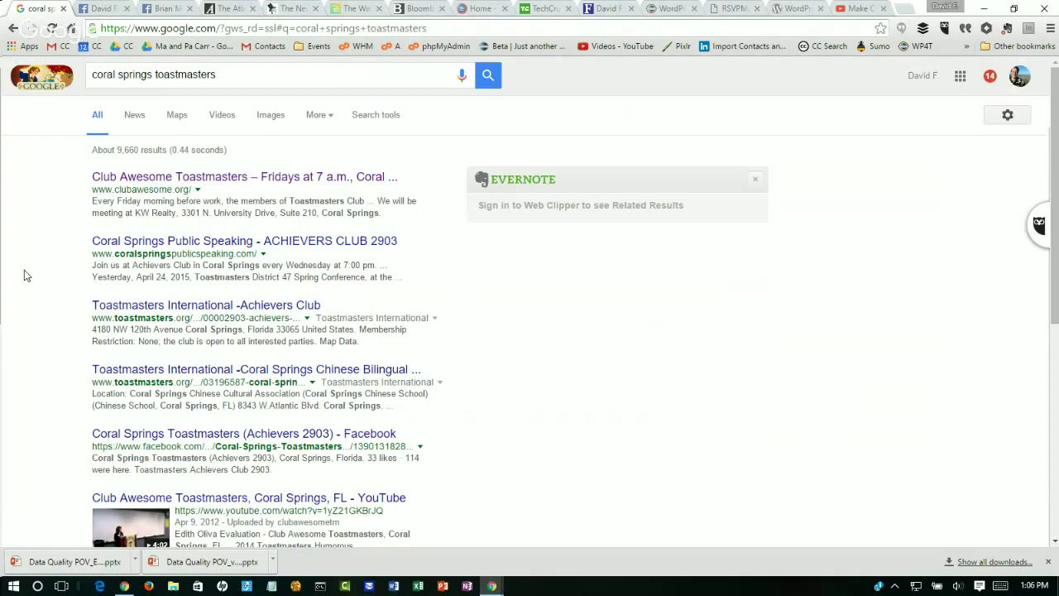
Step: Open the Club Awesome Toastmasters site, browse its homepage, then open 'The Croutons Speak!' post
{"action": "left_click", "coordinate": [192, 179]}
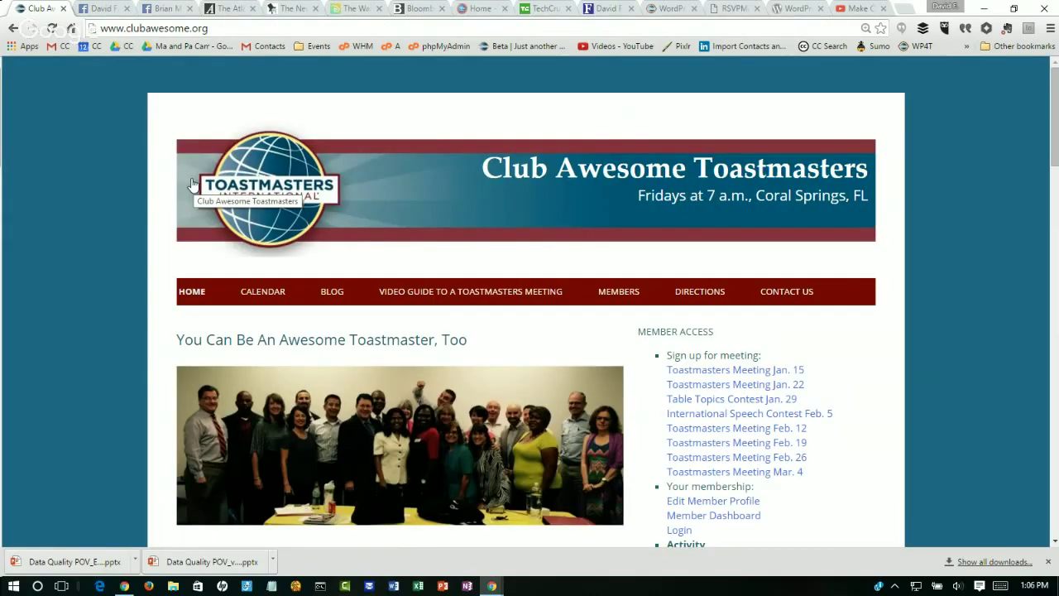
{"action": "scroll", "coordinate": [192, 184], "scroll_direction": "down", "scroll_amount": 1}
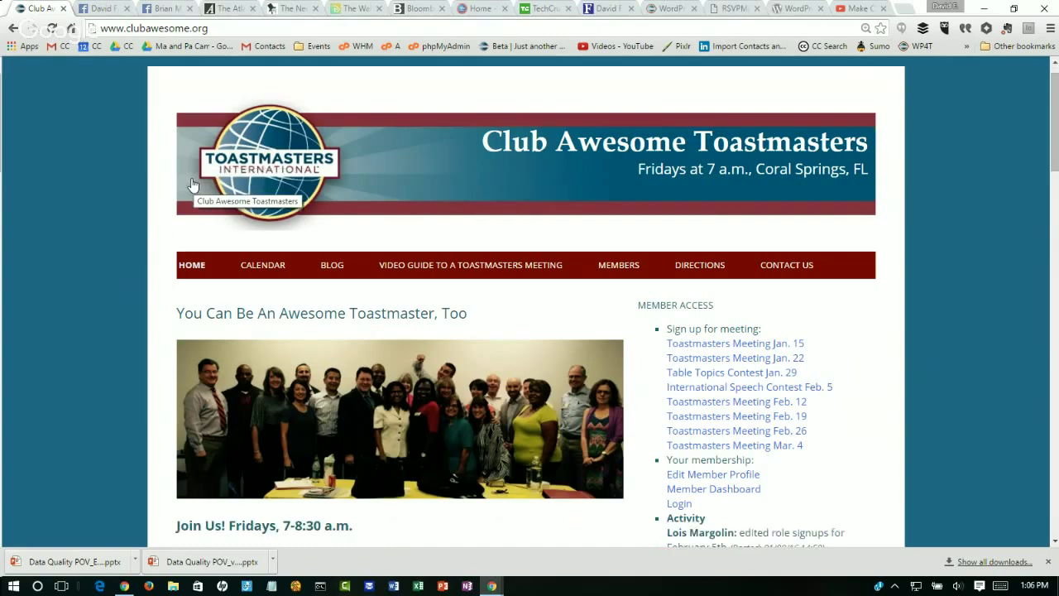
{"action": "scroll", "coordinate": [192, 184], "scroll_direction": "down", "scroll_amount": 3}
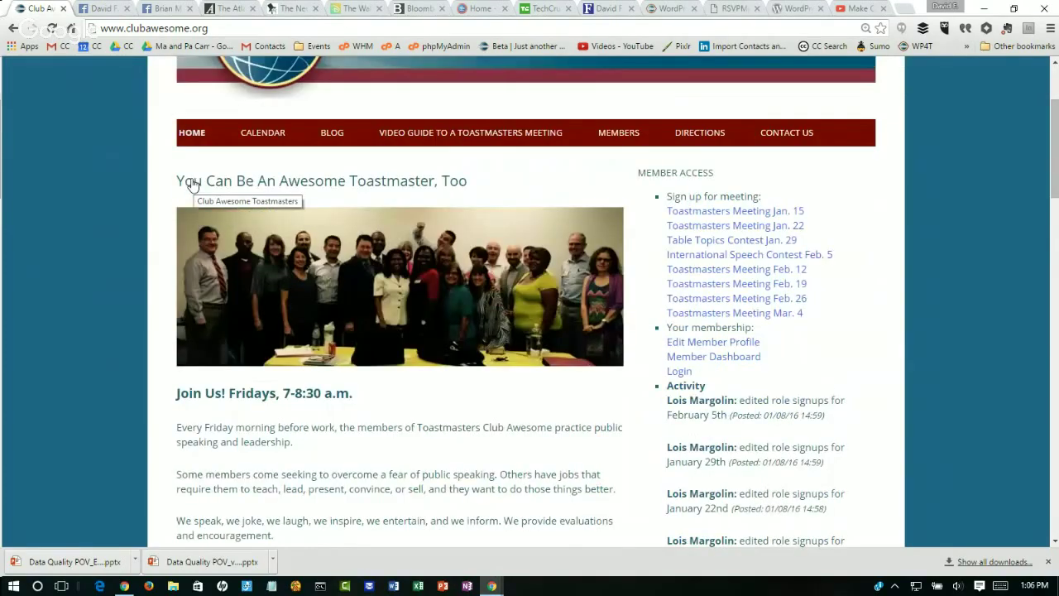
{"action": "scroll", "coordinate": [192, 184], "scroll_direction": "down", "scroll_amount": 3}
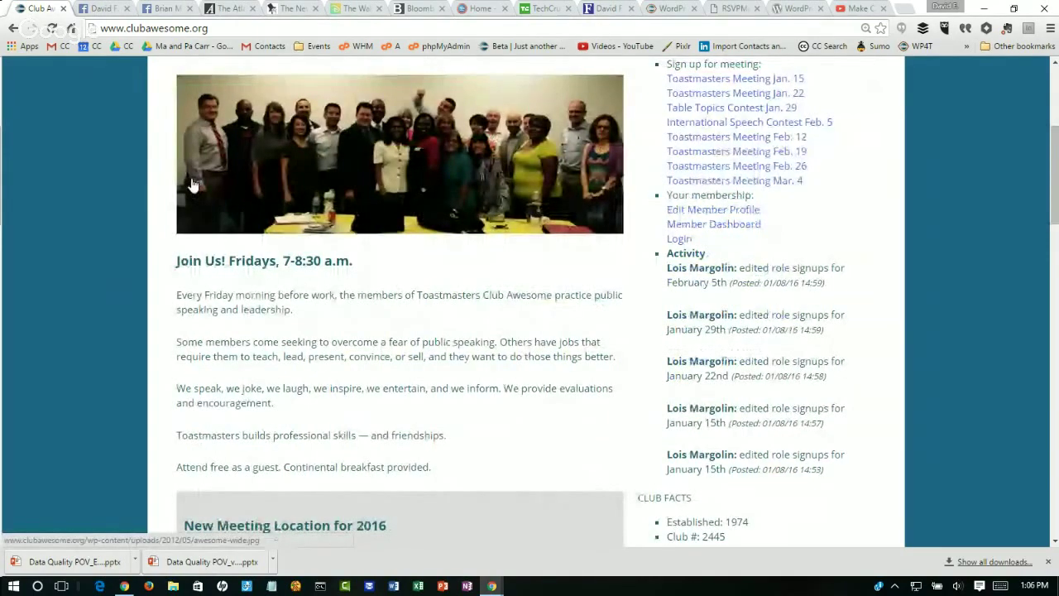
{"action": "scroll", "coordinate": [192, 184], "scroll_direction": "down", "scroll_amount": 1}
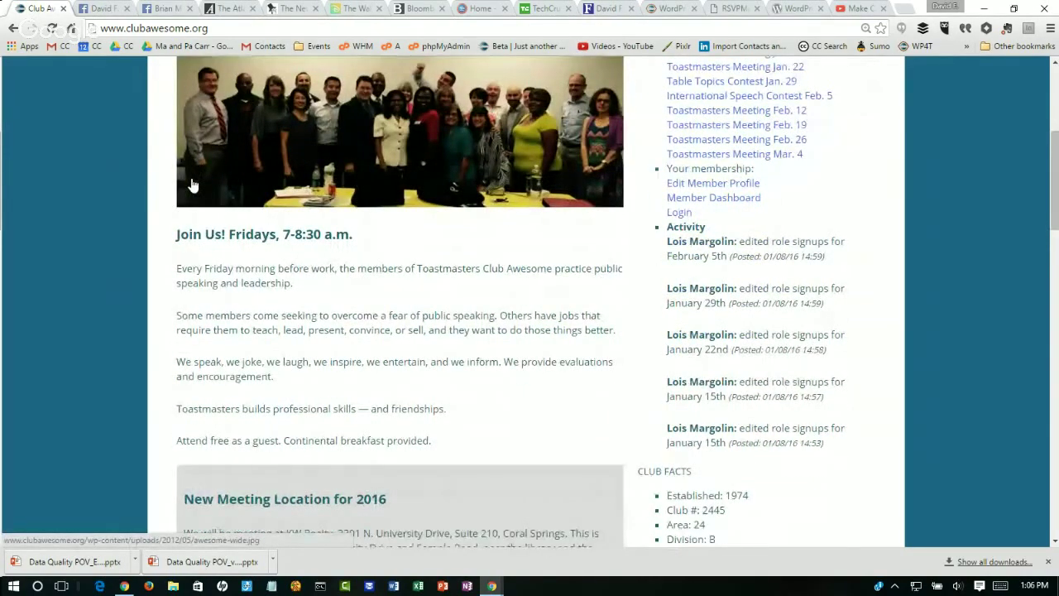
{"action": "scroll", "coordinate": [192, 184], "scroll_direction": "down", "scroll_amount": 7}
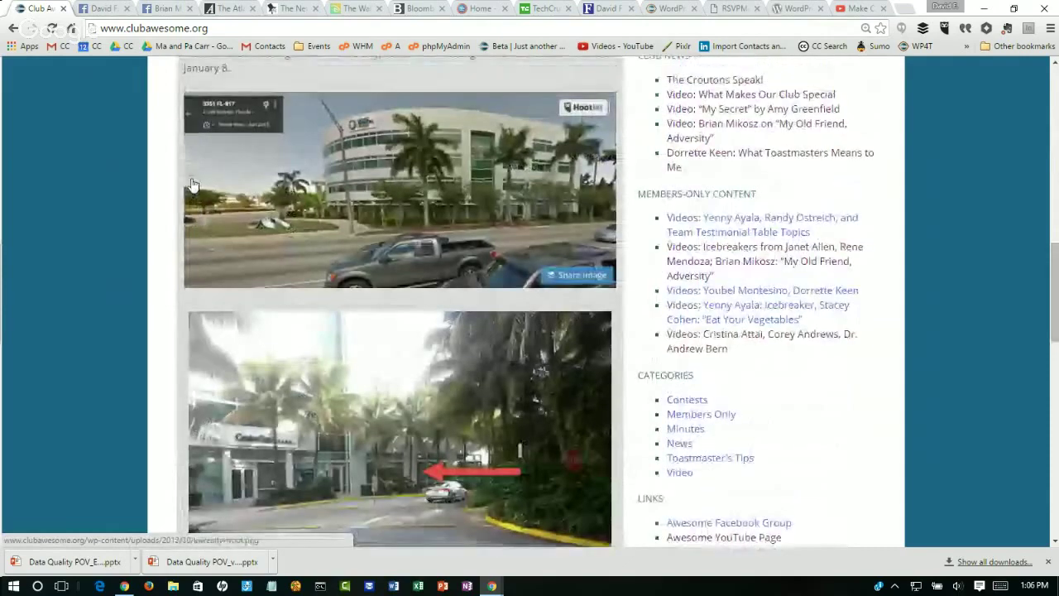
{"action": "scroll", "coordinate": [192, 183], "scroll_direction": "up", "scroll_amount": 2}
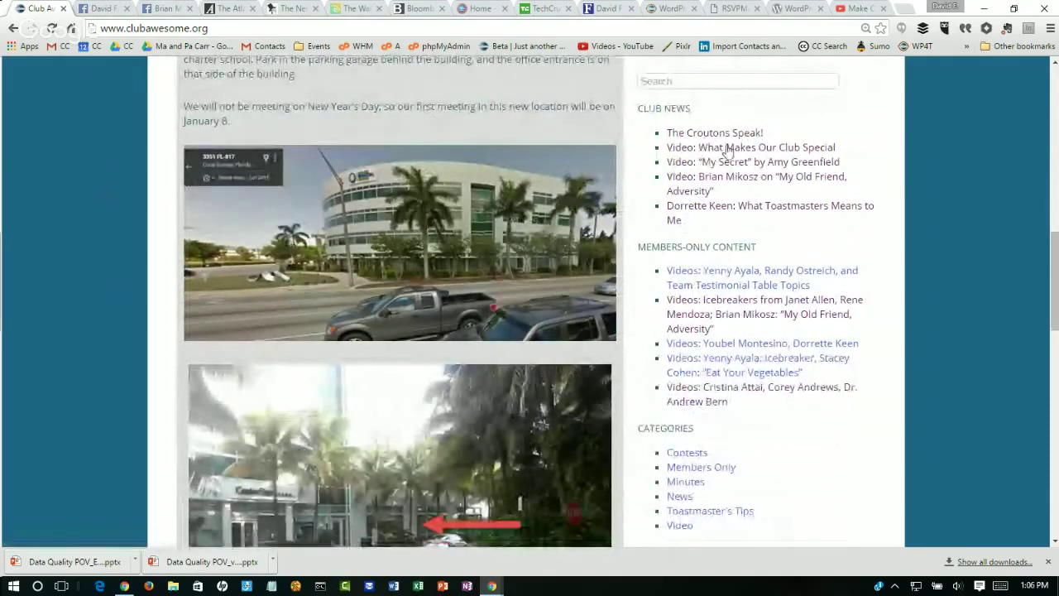
{"action": "left_click", "coordinate": [725, 134]}
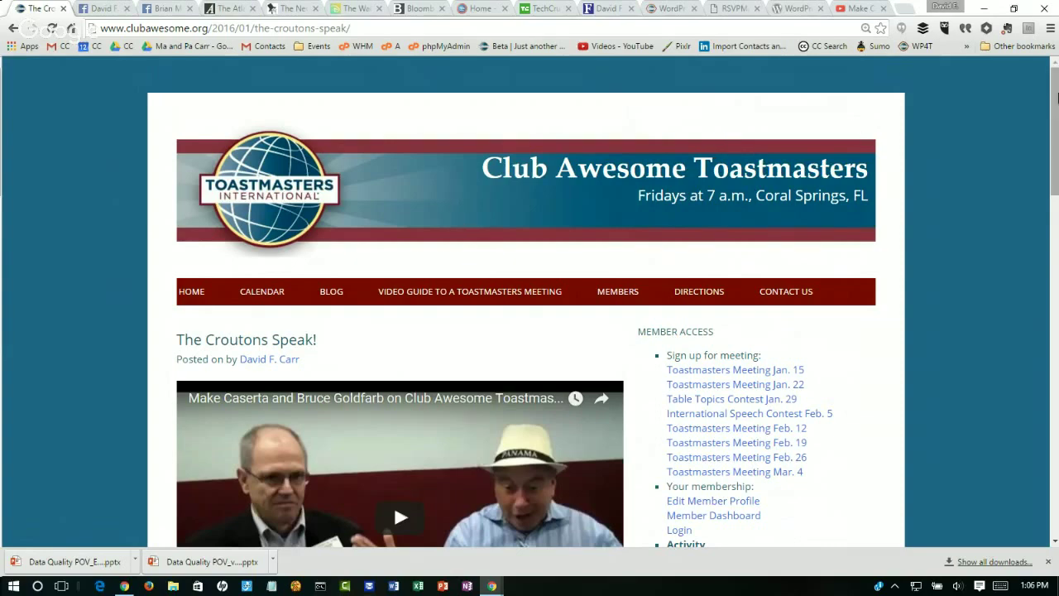
{"action": "left_click_drag", "start_coordinate": [1054, 107], "coordinate": [1056, 329]}
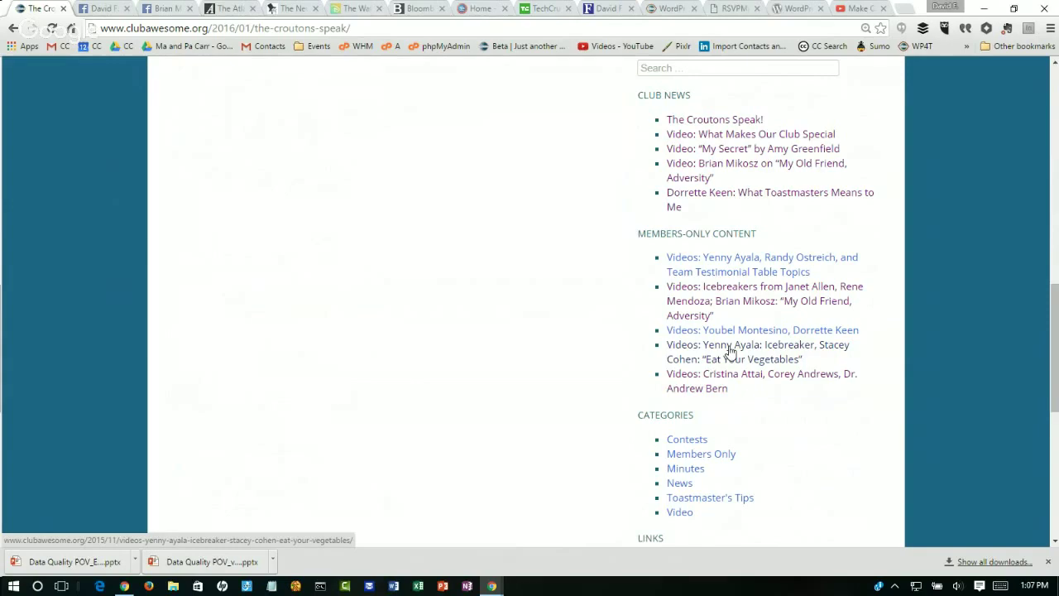
{"action": "scroll", "coordinate": [1040, 227], "scroll_direction": "up", "scroll_amount": 4}
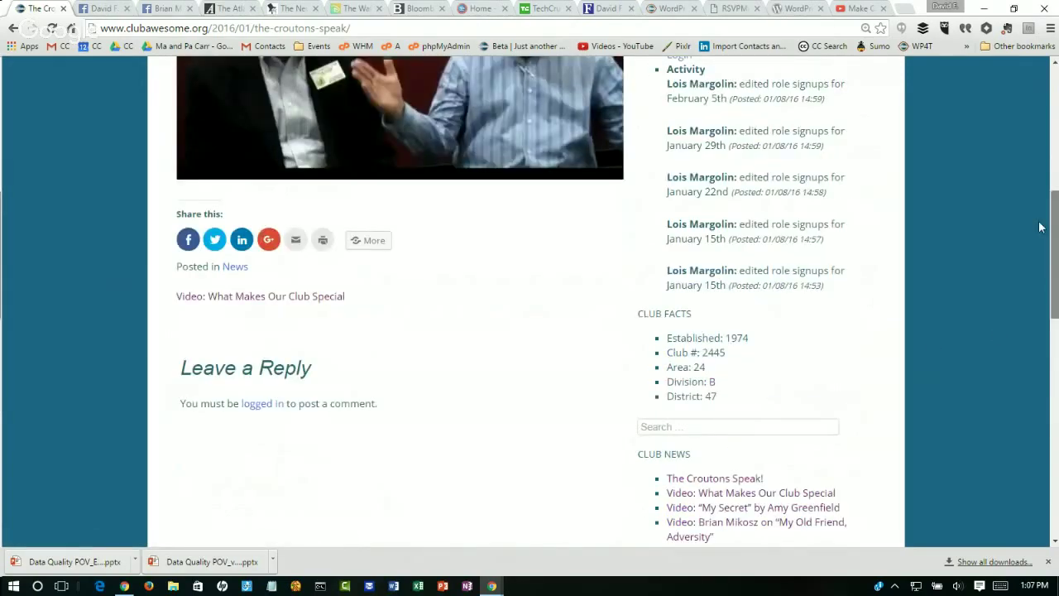
{"action": "scroll", "coordinate": [1023, 141], "scroll_direction": "up", "scroll_amount": 5}
{"action": "scroll", "coordinate": [1023, 142], "scroll_direction": "down", "scroll_amount": 1}
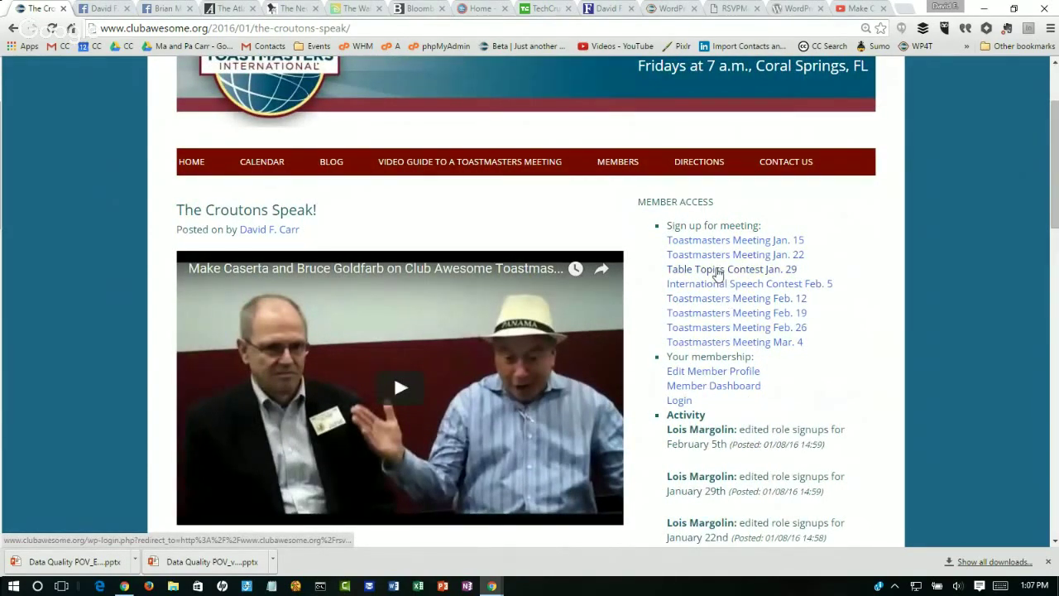
Step: On the Feb. 12 meeting page, take the Body Language Monitor role, then remove yourself
{"action": "left_click", "coordinate": [713, 306]}
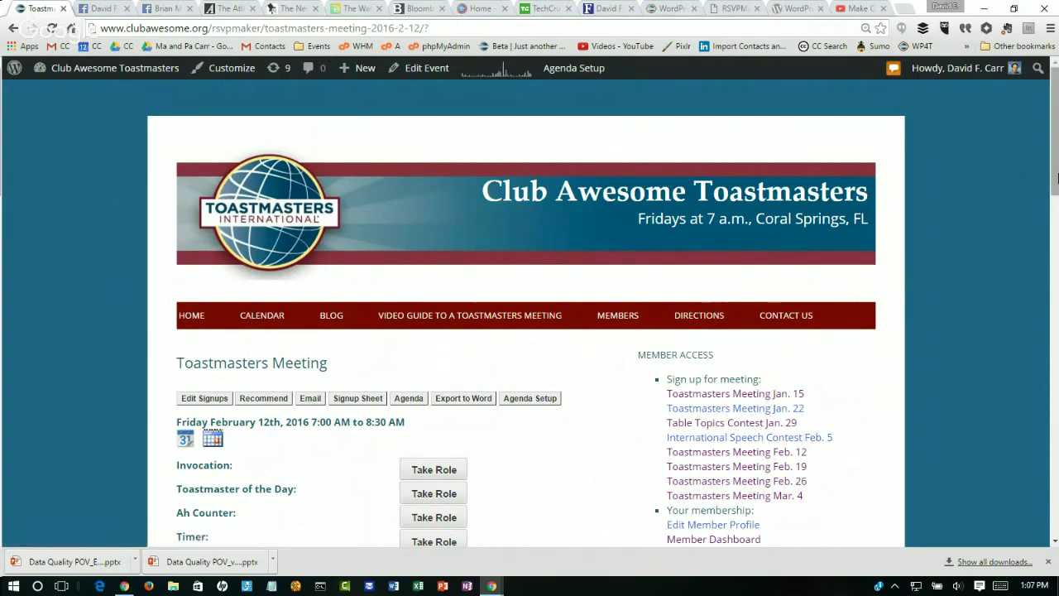
{"action": "left_click_drag", "start_coordinate": [1052, 141], "coordinate": [1054, 222]}
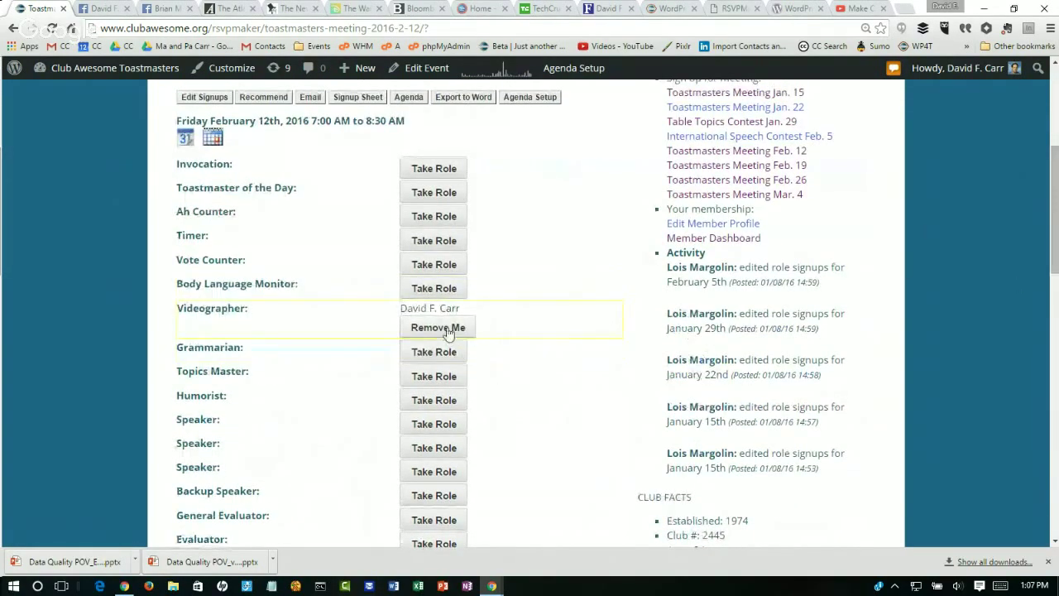
{"action": "left_click", "coordinate": [439, 289]}
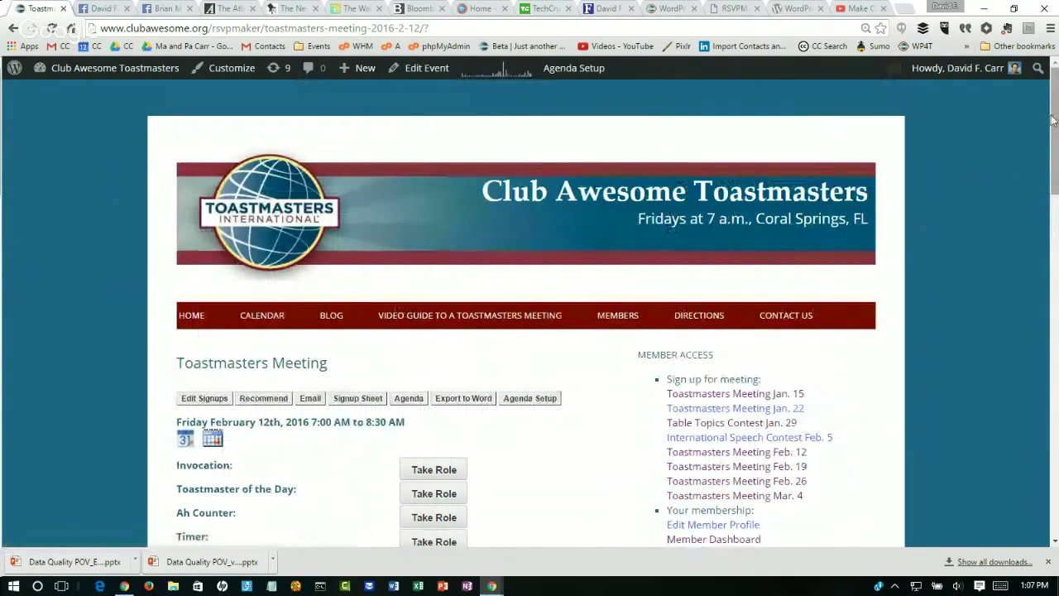
{"action": "left_click_drag", "start_coordinate": [1053, 130], "coordinate": [1054, 238]}
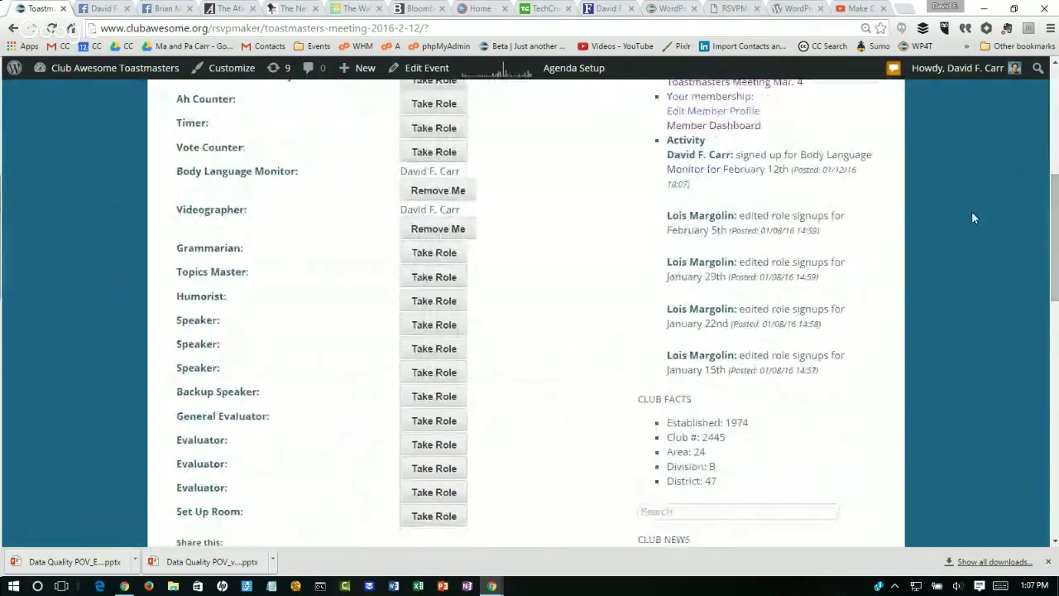
{"action": "left_click", "coordinate": [445, 191]}
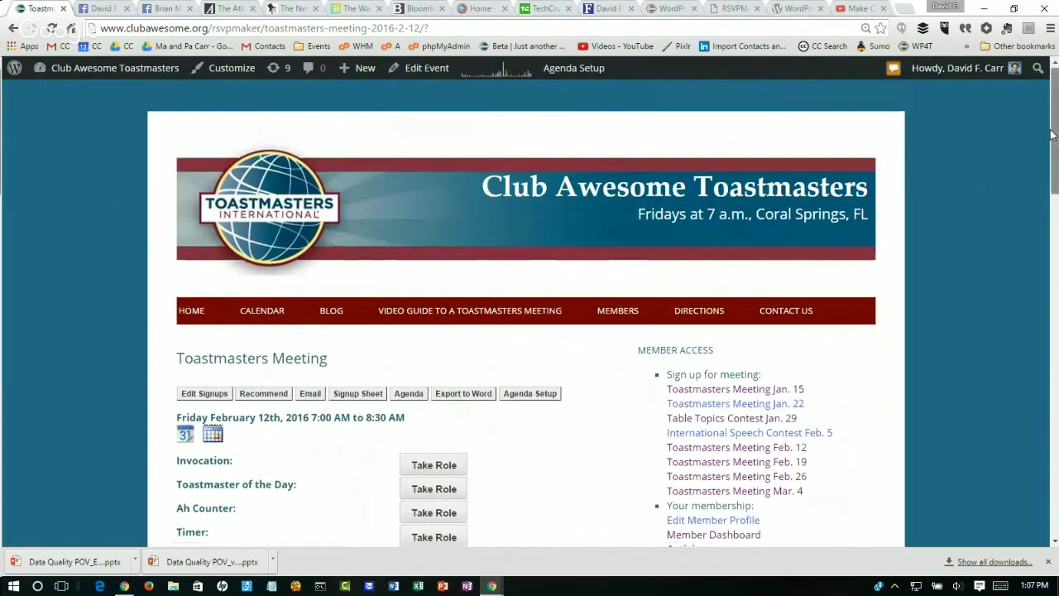
{"action": "left_click_drag", "start_coordinate": [1053, 137], "coordinate": [1053, 230]}
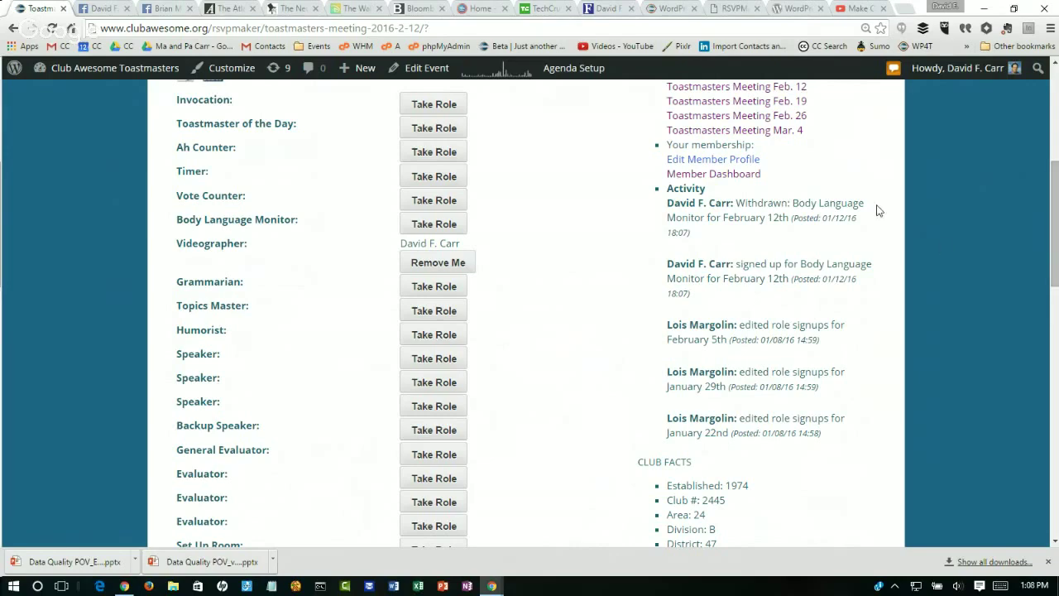
Step: Claim the first Speaker slot with CC Organize Your Speech, titled 'WordPress for Toastmasters'
{"action": "left_click", "coordinate": [442, 364]}
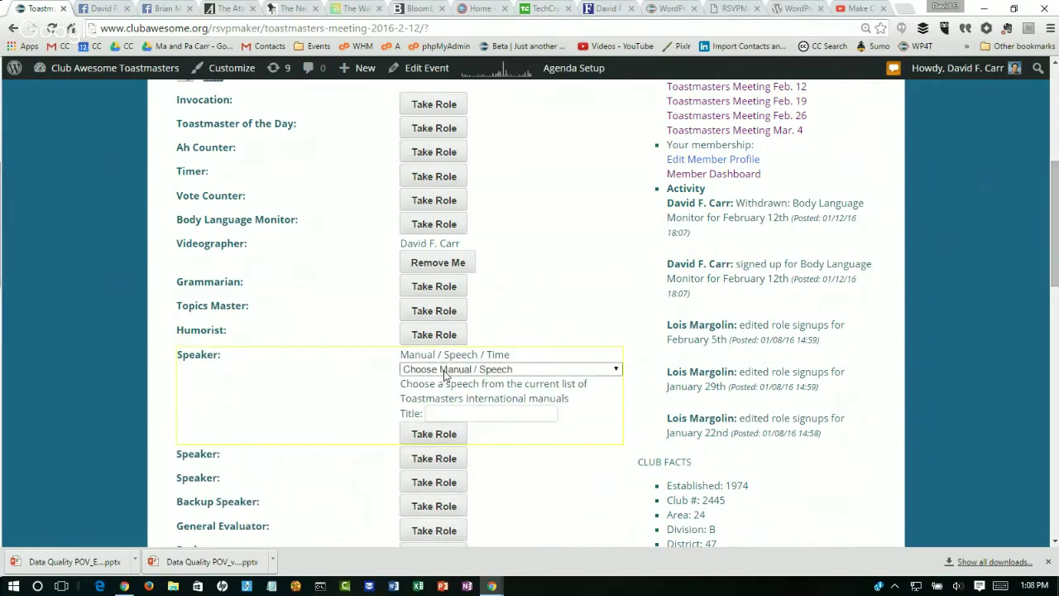
{"action": "left_click", "coordinate": [444, 372]}
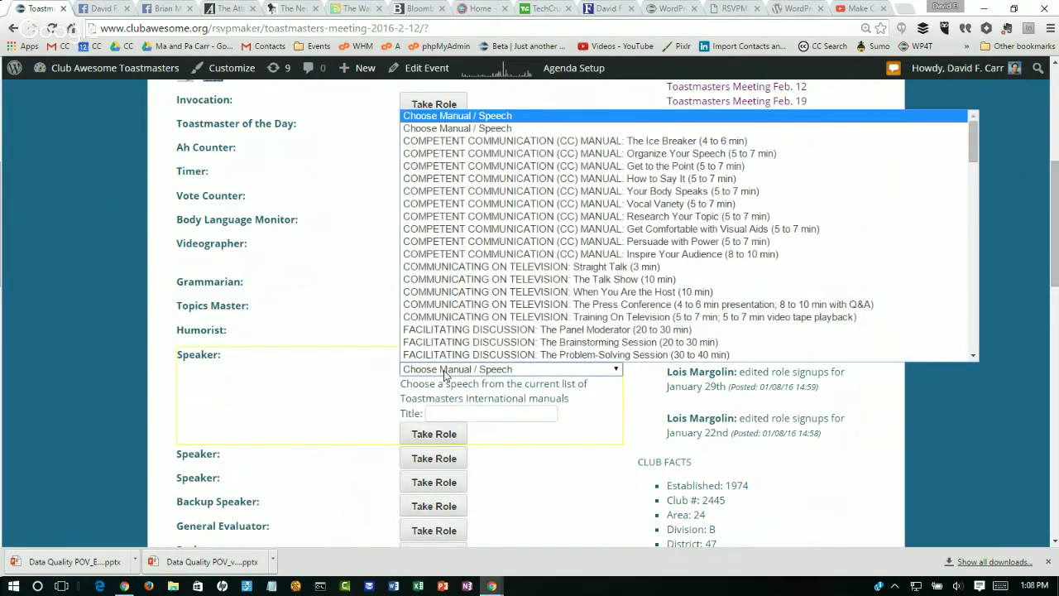
{"action": "left_click", "coordinate": [583, 162]}
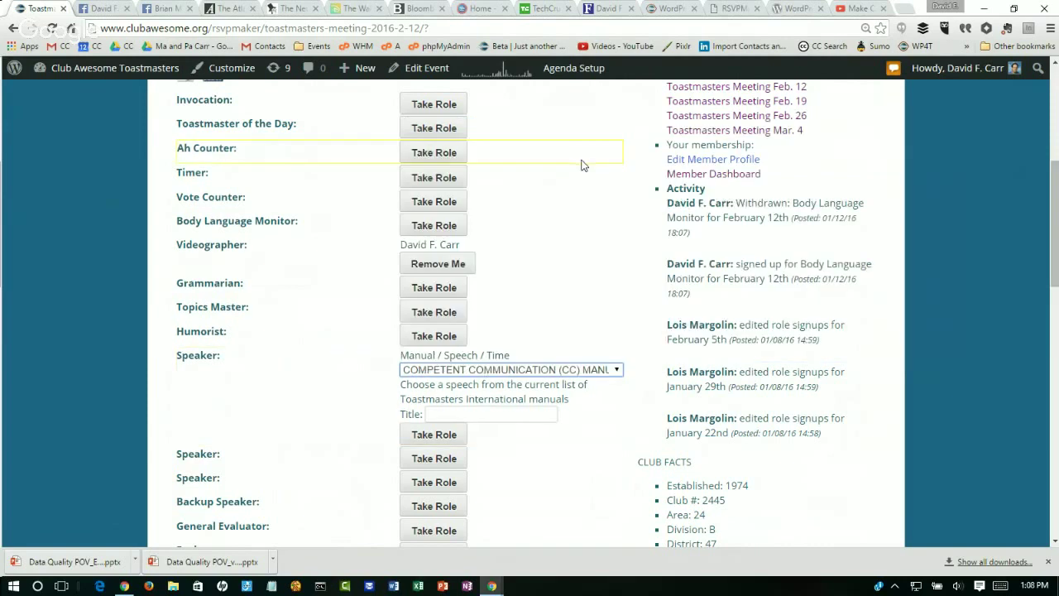
{"action": "left_click", "coordinate": [478, 418]}
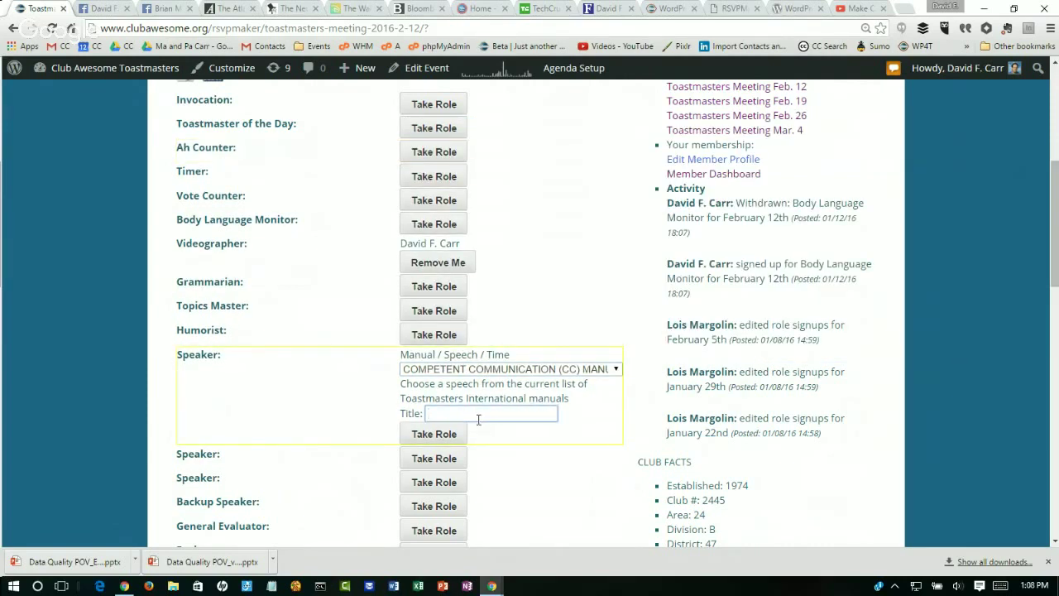
{"action": "type", "text": "WordPress for Toastmasters"}
{"action": "left_click", "coordinate": [441, 435]}
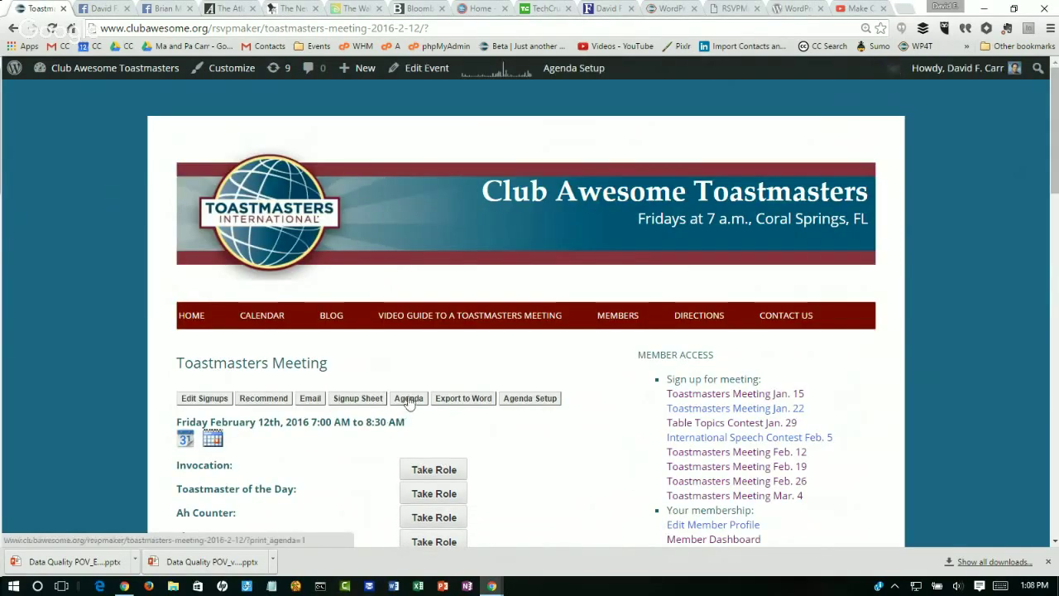
Step: View the Feb. 12 printable agenda showing the Speaker entry, cancelling the print dialog
{"action": "left_click", "coordinate": [407, 399]}
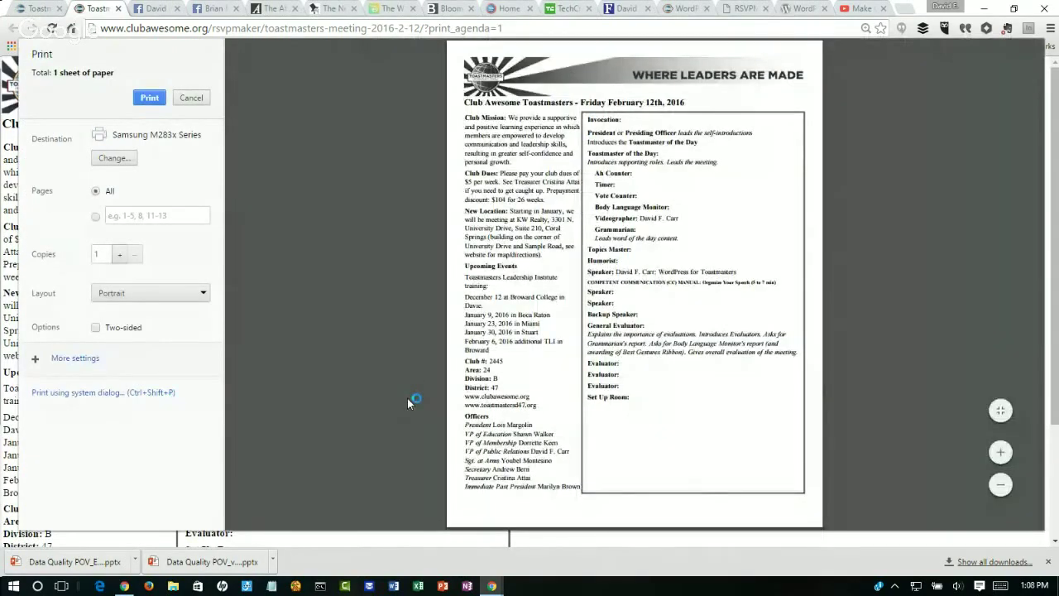
{"action": "left_click_drag", "start_coordinate": [595, 266], "coordinate": [655, 296]}
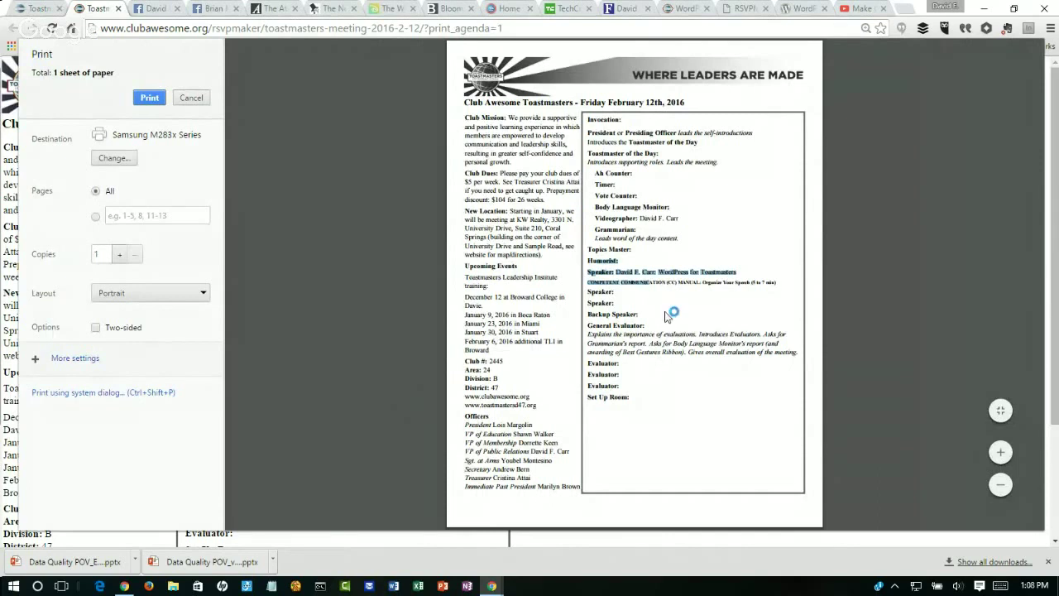
{"action": "left_click", "coordinate": [190, 95]}
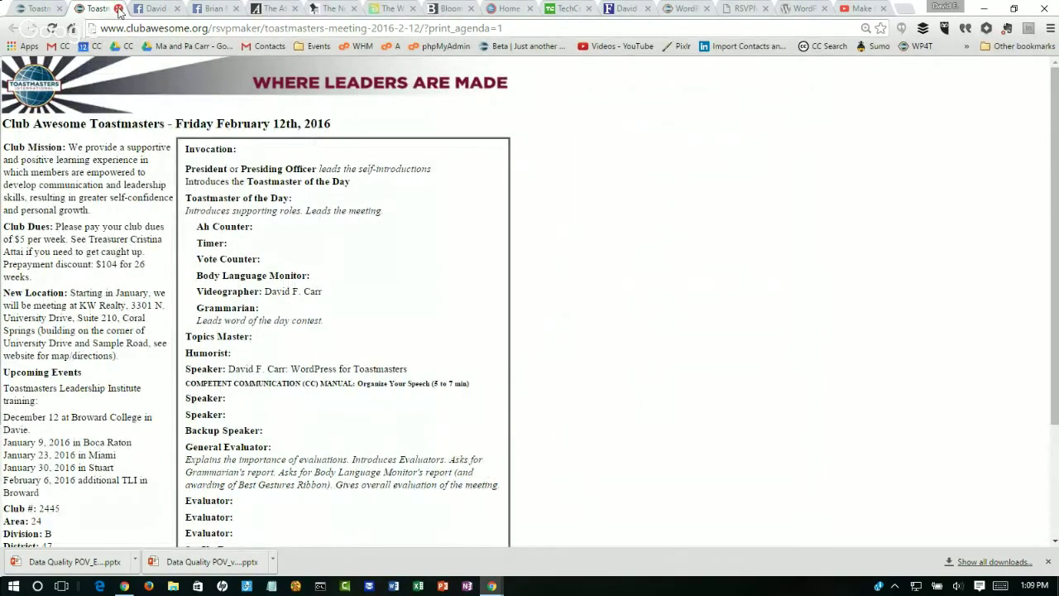
Step: Close the agenda tab and scroll the Feb. 12 meeting page's role list
{"action": "left_click", "coordinate": [119, 9]}
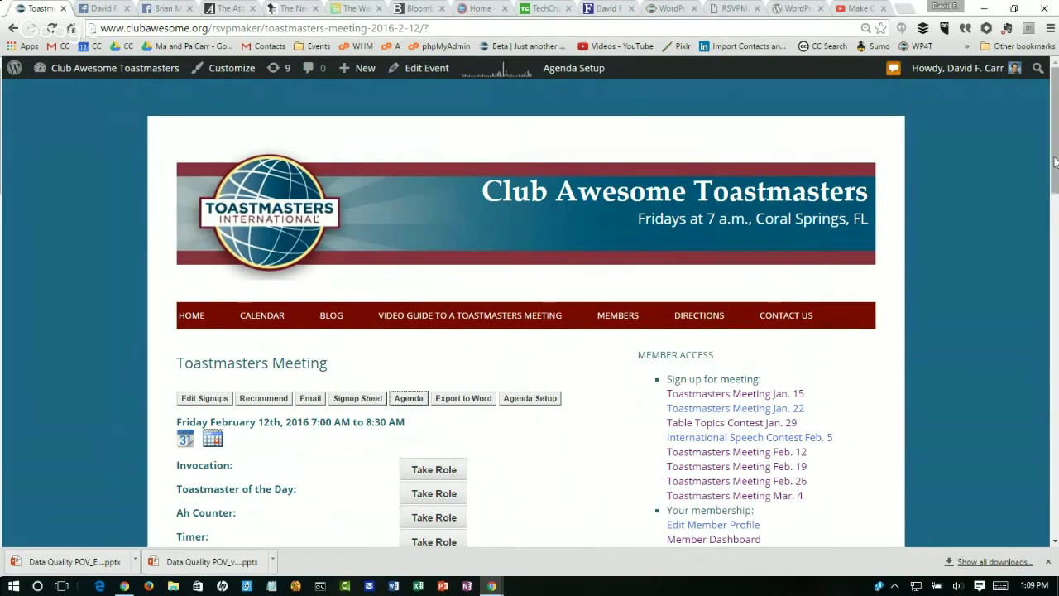
{"action": "left_click_drag", "start_coordinate": [1054, 153], "coordinate": [1054, 385]}
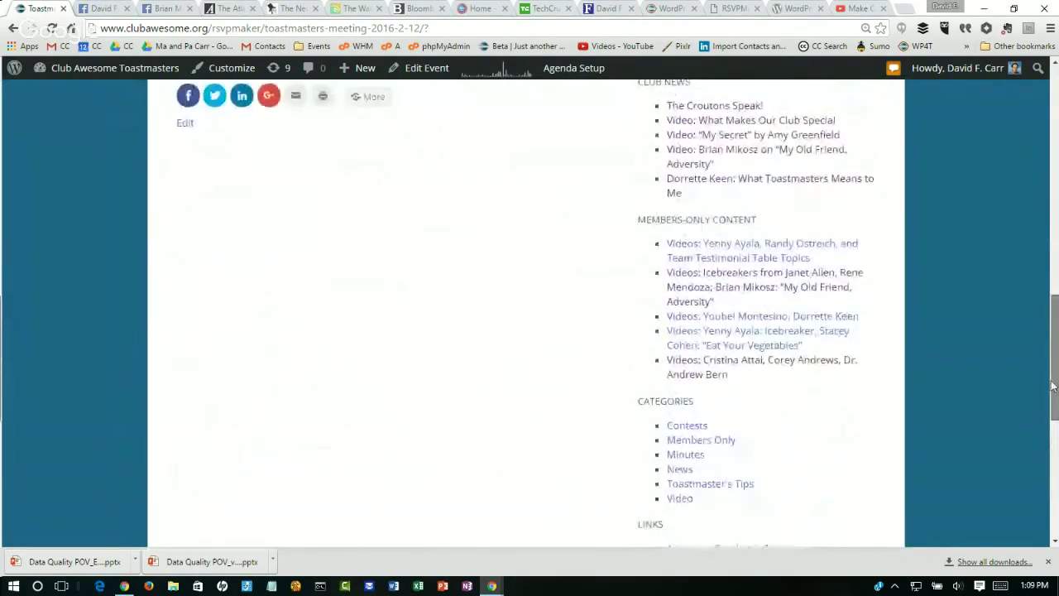
Step: Open the members-only Icebreaker video post and scroll to the 'Eat Your Vegetables' video
{"action": "left_click", "coordinate": [747, 340]}
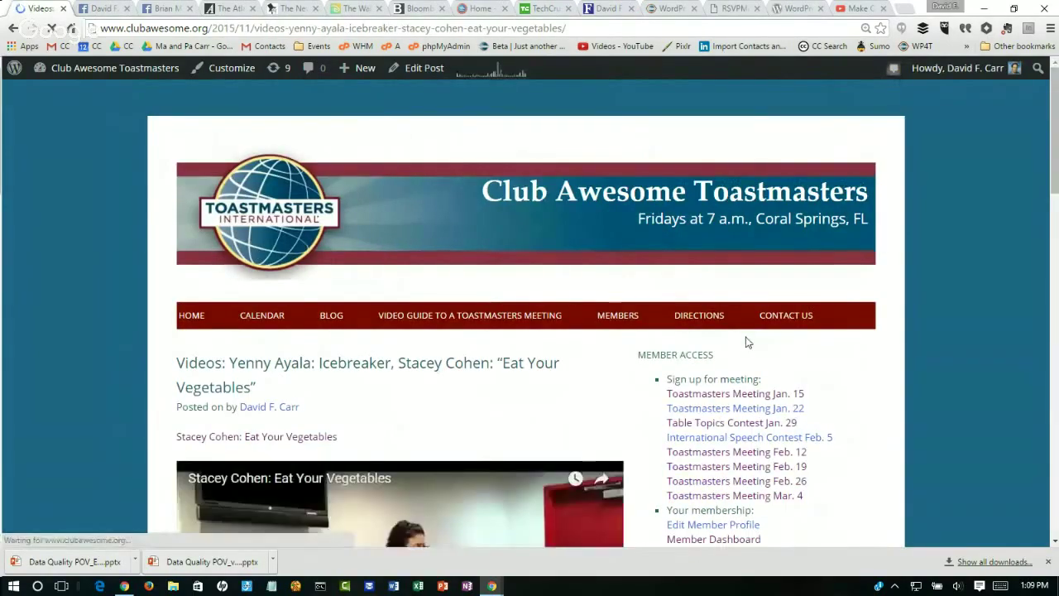
{"action": "scroll", "coordinate": [748, 342], "scroll_direction": "down", "scroll_amount": 6}
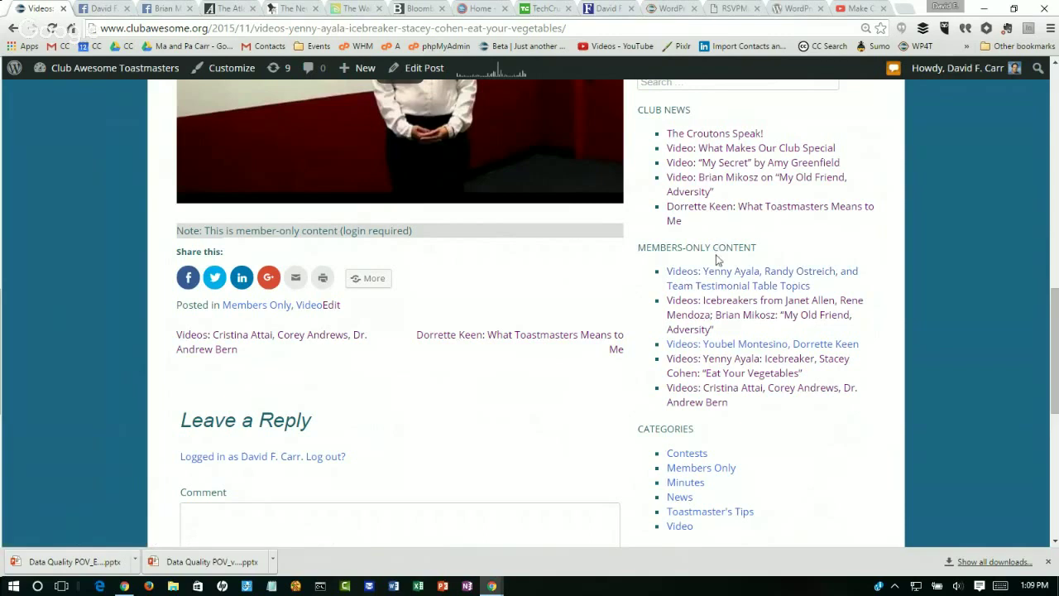
Step: Open the 'My Secret' post, try its Facebook share, close the popup, and view the Facebook post
{"action": "left_click", "coordinate": [716, 166]}
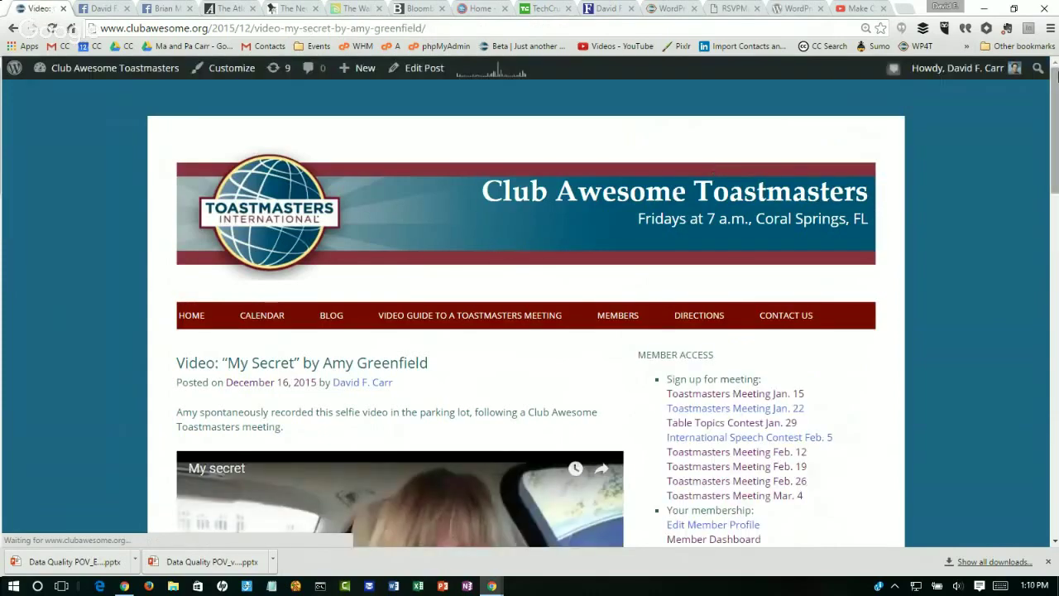
{"action": "scroll", "coordinate": [393, 420], "scroll_direction": "down", "scroll_amount": 5}
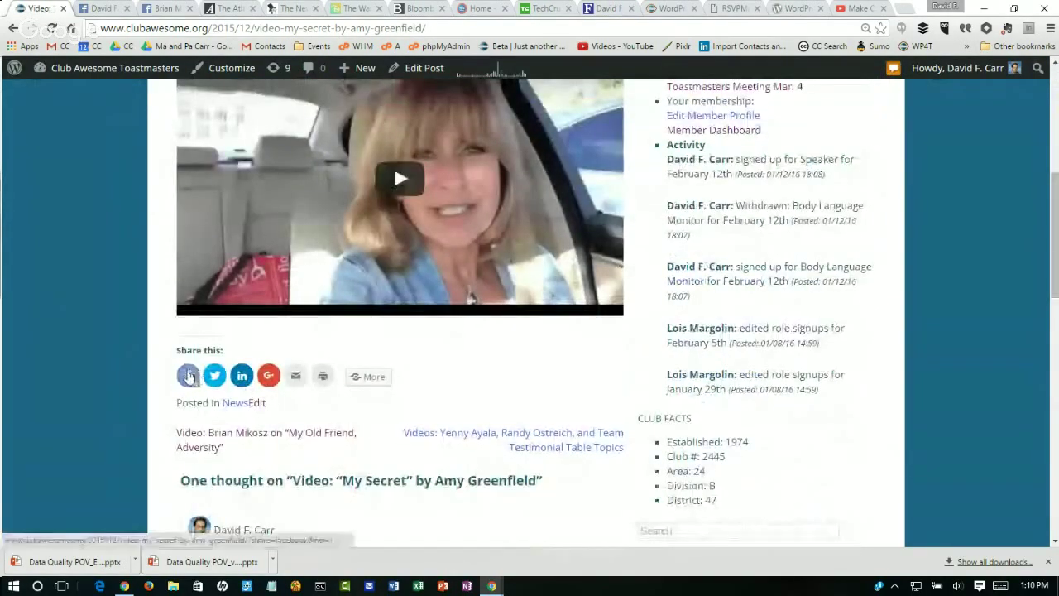
{"action": "left_click", "coordinate": [189, 376]}
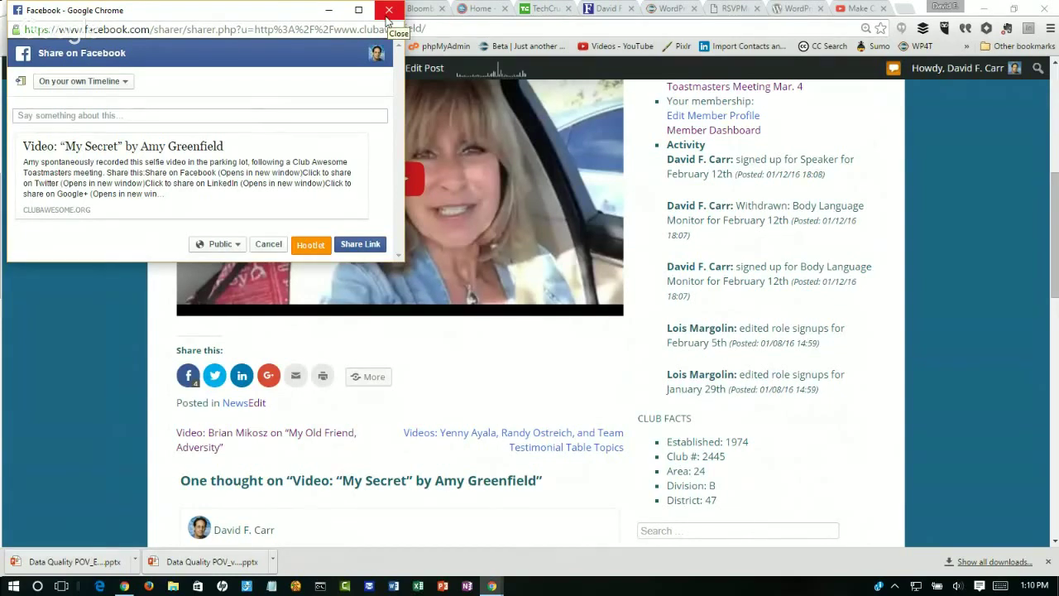
{"action": "left_click", "coordinate": [388, 10]}
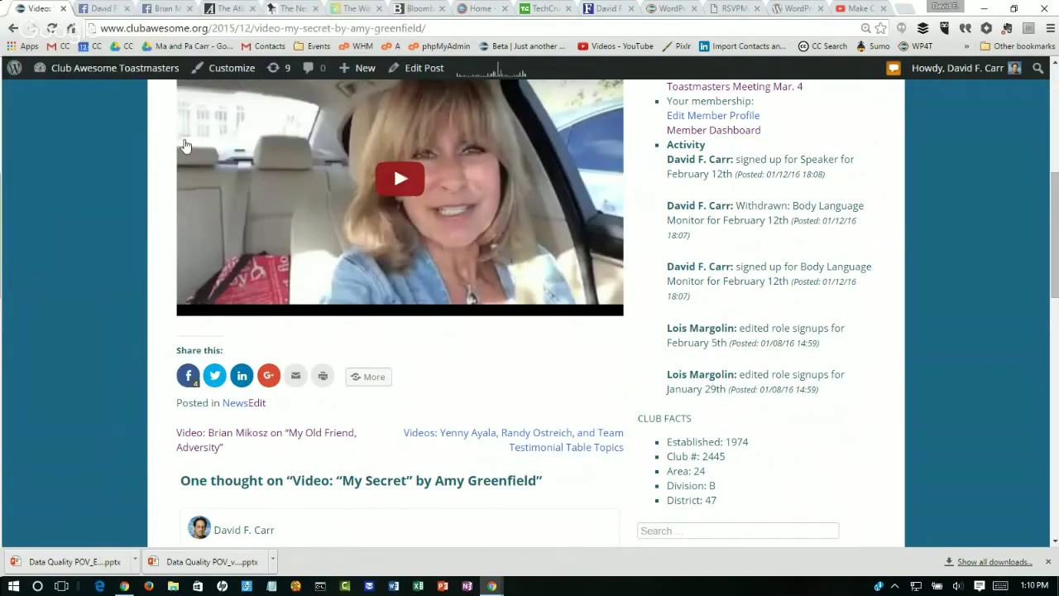
{"action": "mouse_move", "coordinate": [37, 78]}
{"action": "left_click", "coordinate": [95, 10]}
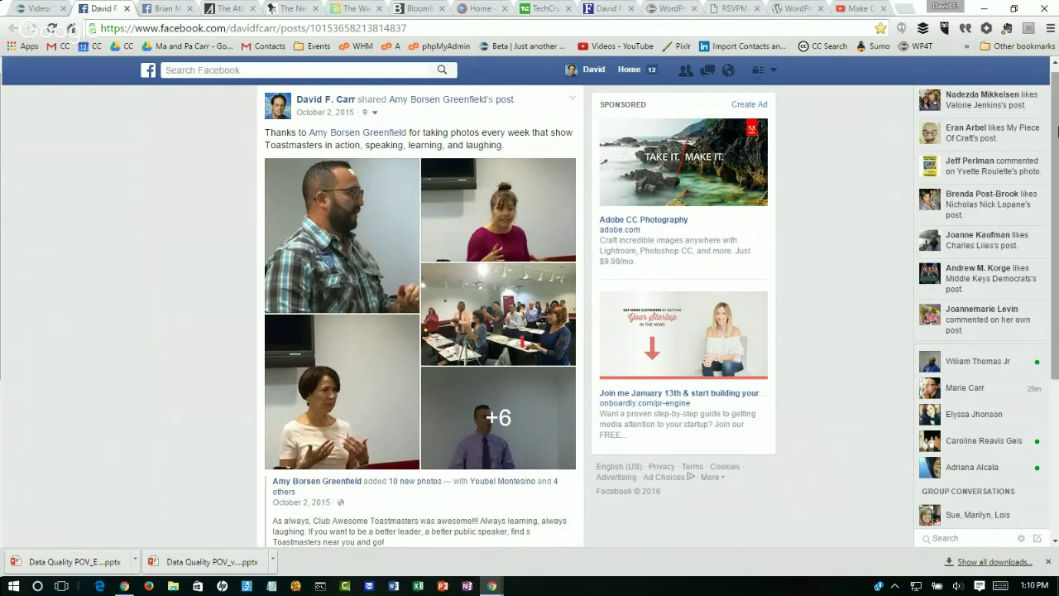
Step: Scroll through the Facebook photo post and its comment, then go to The Atlantic homepage
{"action": "left_click_drag", "start_coordinate": [1056, 132], "coordinate": [1057, 171]}
{"action": "scroll", "coordinate": [494, 316], "scroll_direction": "down", "scroll_amount": 3}
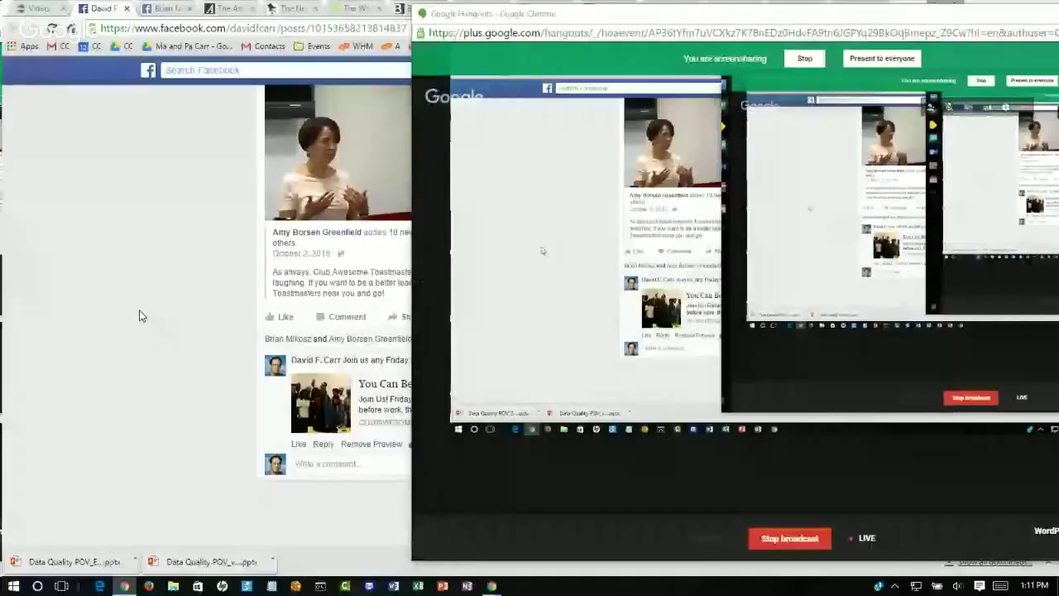
{"action": "left_click", "coordinate": [139, 315]}
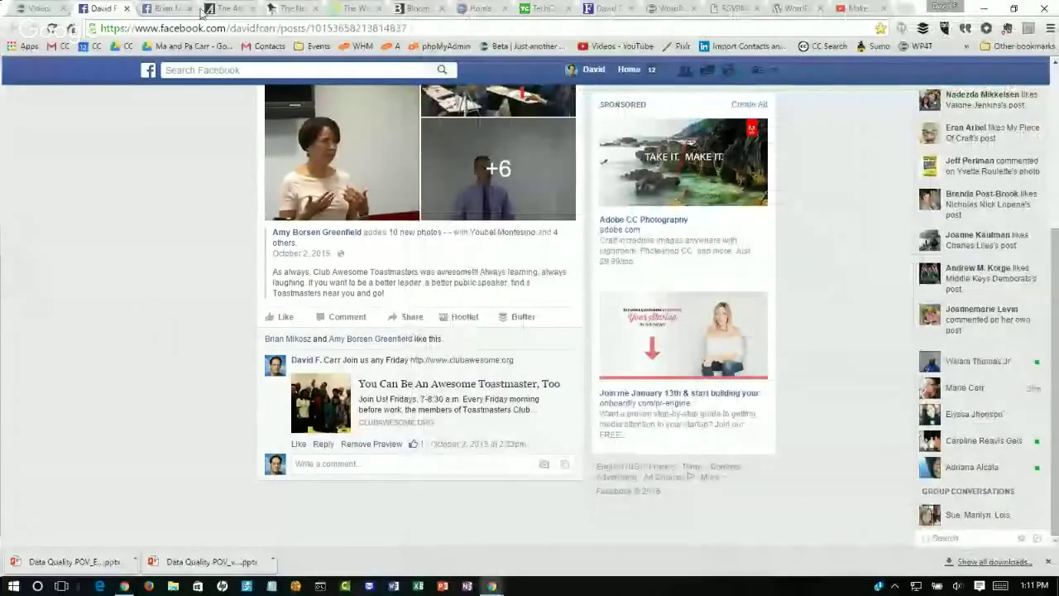
{"action": "left_click", "coordinate": [228, 10]}
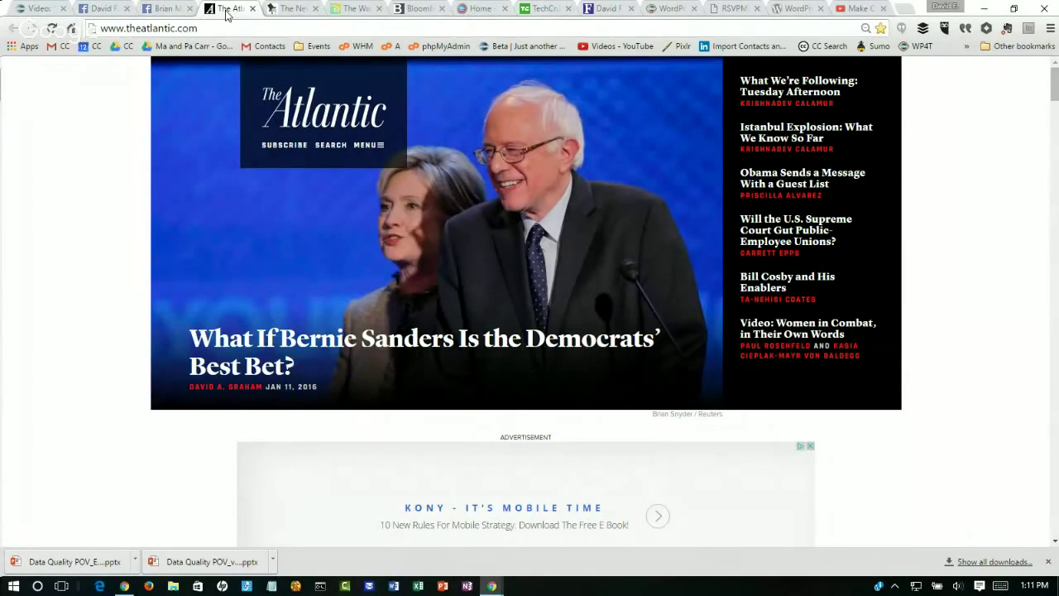
Step: Flip through the New Yorker, Disney, Bloomberg, Ringling, TechCrunch and Forbes tabs, ending on wp4toastmasters.com
{"action": "left_click", "coordinate": [284, 12]}
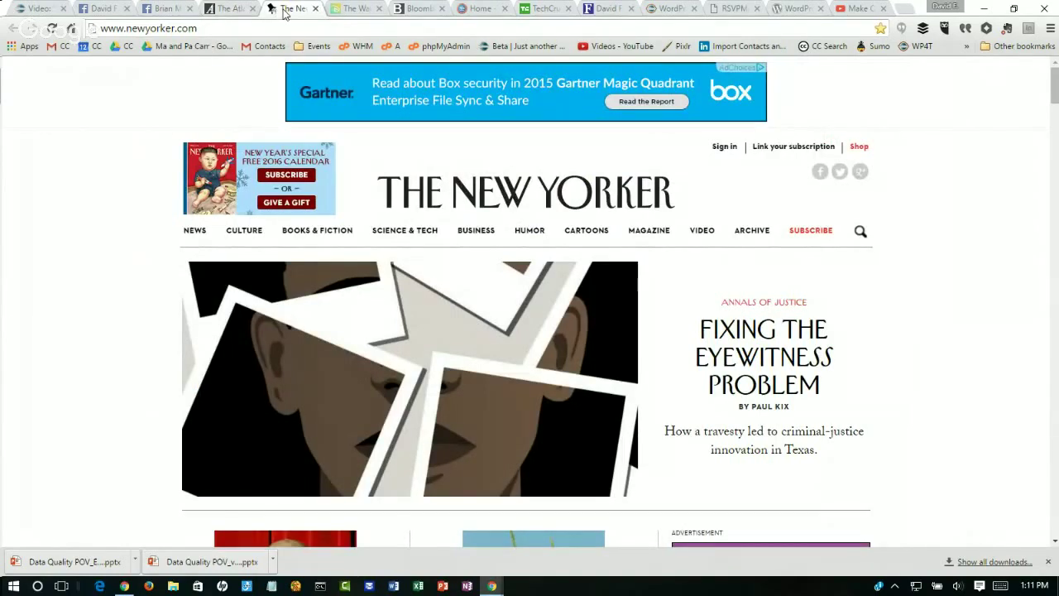
{"action": "left_click", "coordinate": [354, 10]}
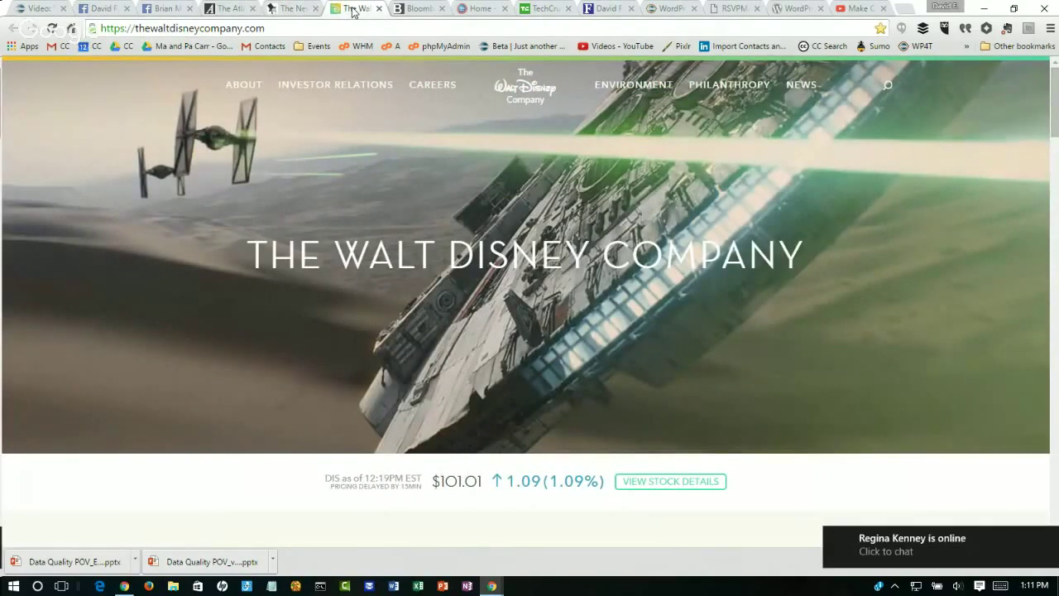
{"action": "left_click", "coordinate": [408, 12]}
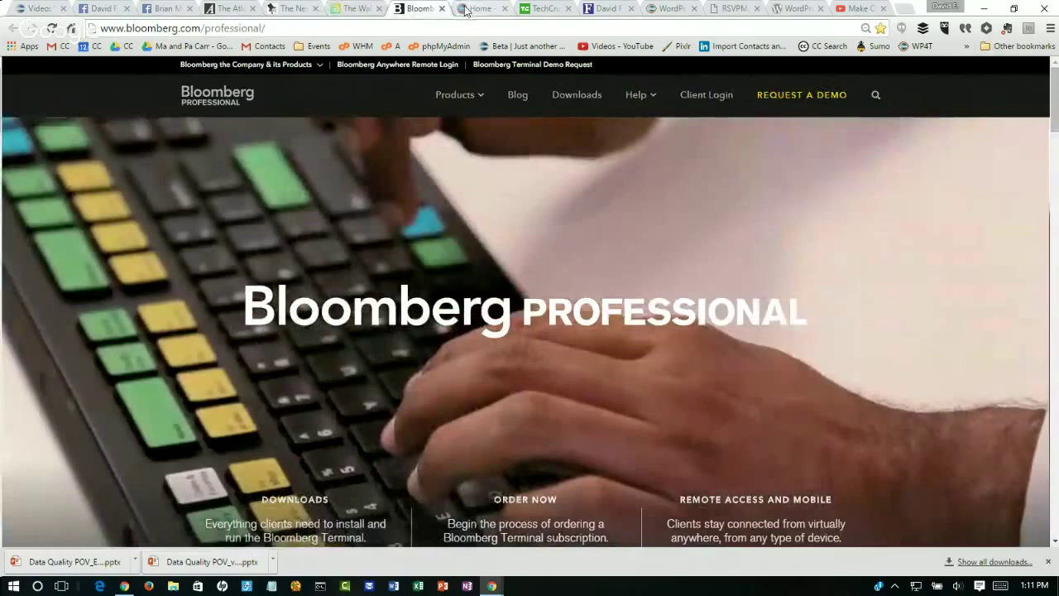
{"action": "left_click", "coordinate": [464, 10]}
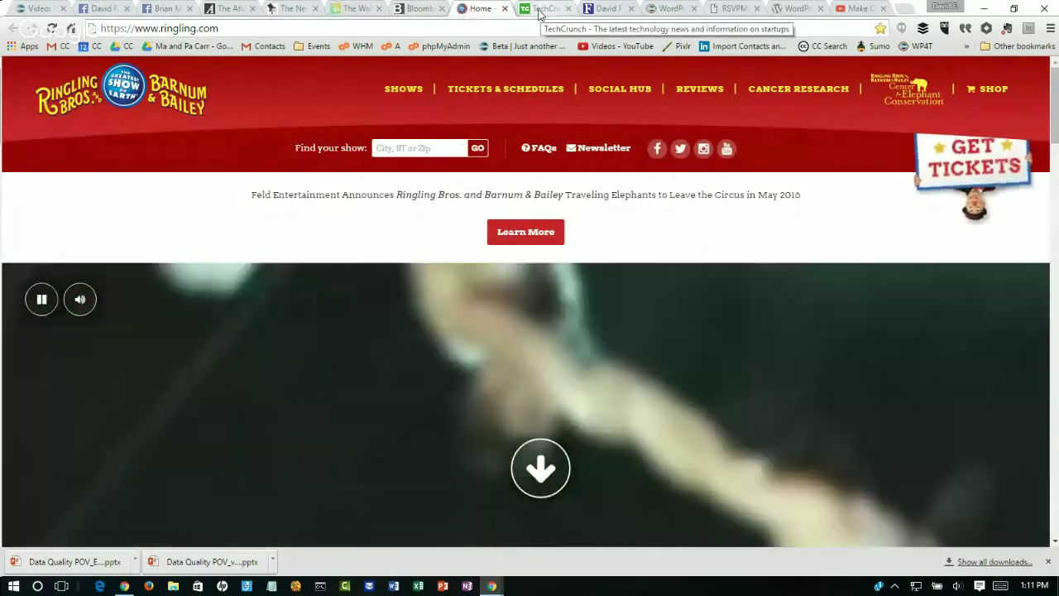
{"action": "left_click", "coordinate": [538, 9]}
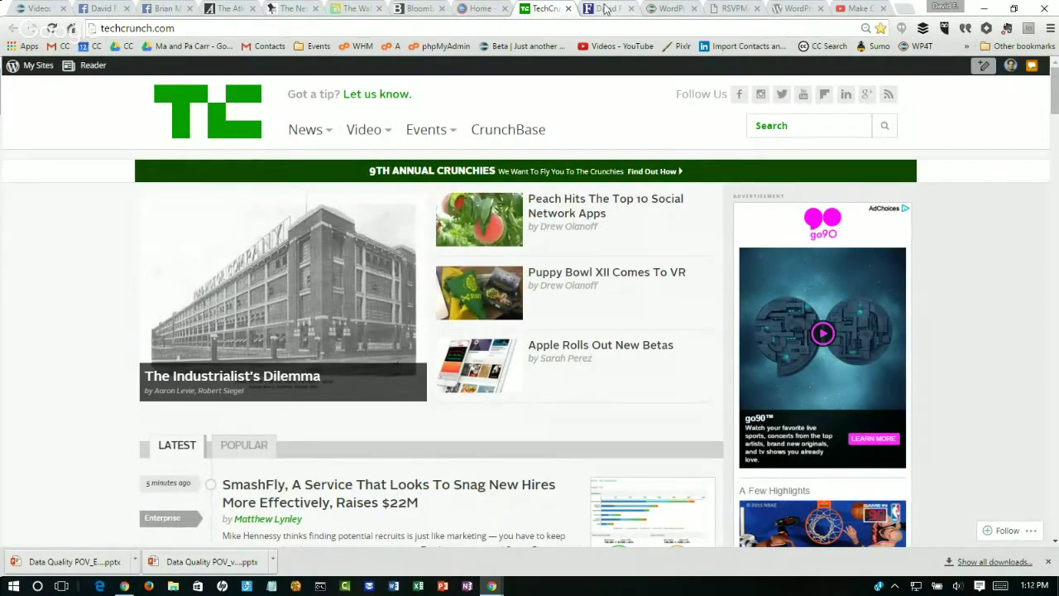
{"action": "left_click", "coordinate": [604, 9]}
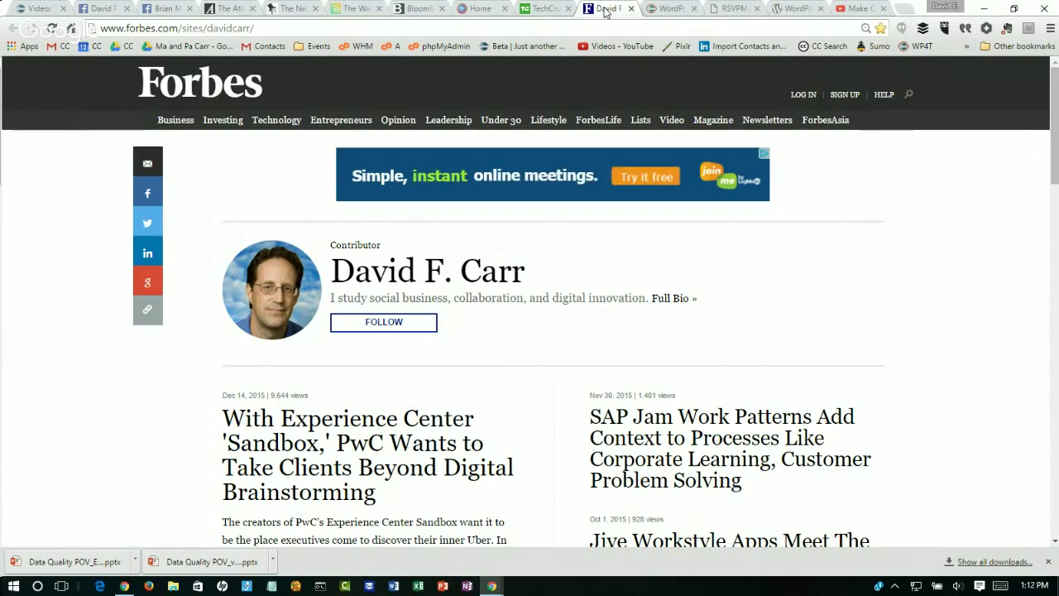
{"action": "left_click", "coordinate": [669, 10]}
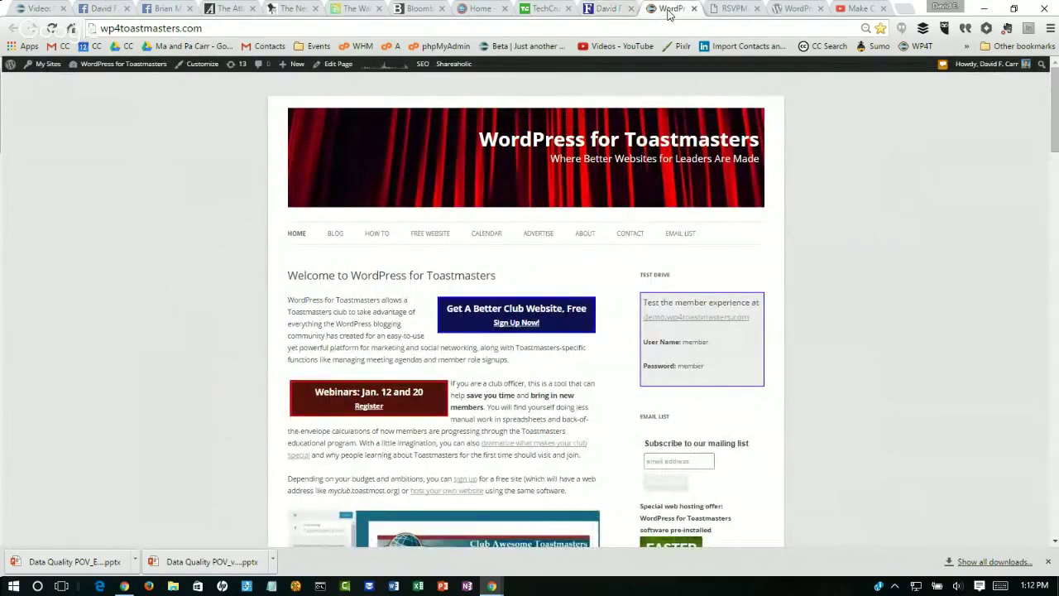
Step: Zoom the wp4toastmasters.com homepage to 125% and scroll to the free club website welcome section
{"action": "key", "text": "ctrl+plus"}
{"action": "key", "text": "ctrl+plus"}
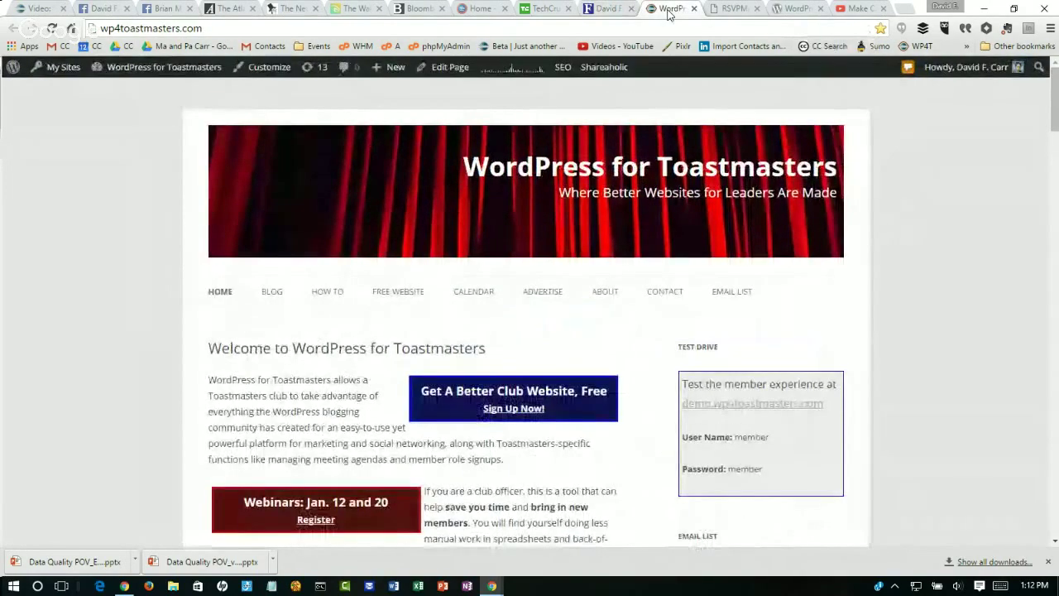
{"action": "key", "text": "ctrl+plus"}
{"action": "key", "text": "ctrl+plus"}
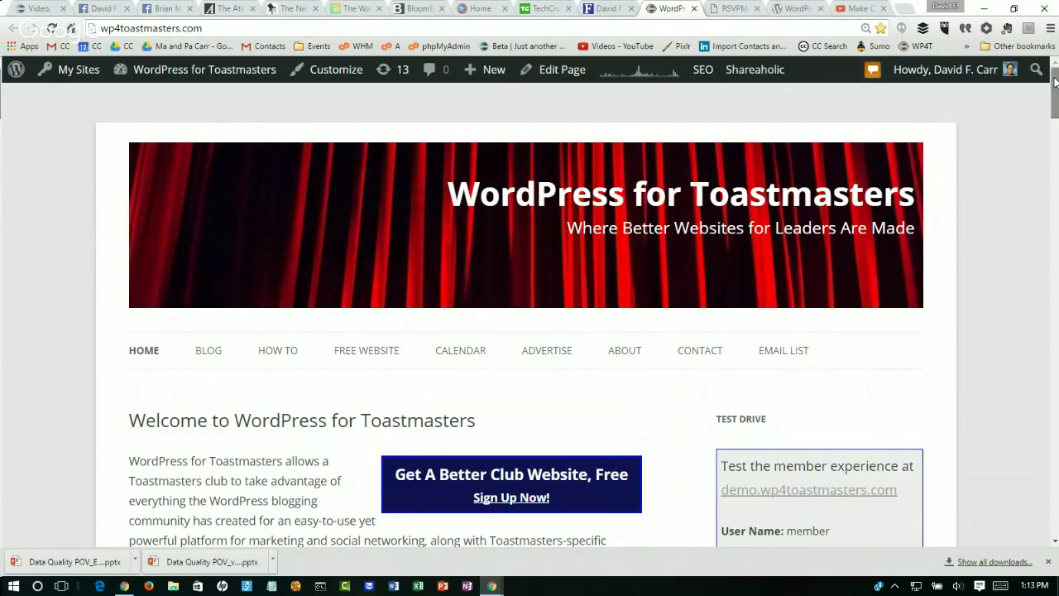
{"action": "scroll", "coordinate": [1055, 84], "scroll_direction": "down", "scroll_amount": 1}
{"action": "scroll", "coordinate": [1055, 84], "scroll_direction": "down", "scroll_amount": 4}
{"action": "scroll", "coordinate": [1055, 84], "scroll_direction": "up", "scroll_amount": 1}
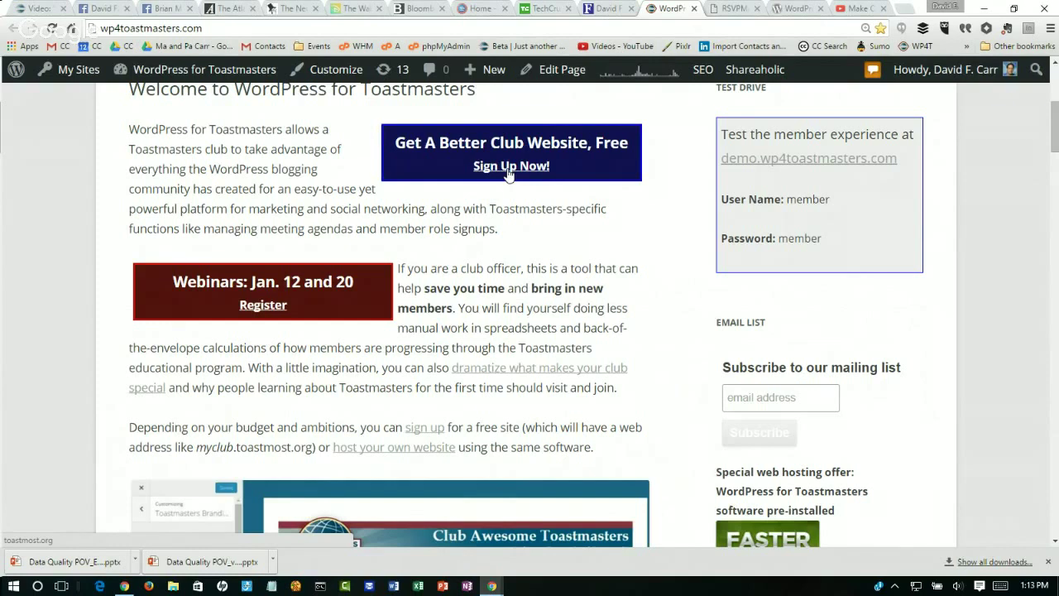
Step: Show the RSVPMaker site at 125% zoom, scrolled to the Jan. 27 Hangouts on Air webinar post
{"action": "left_click", "coordinate": [733, 9]}
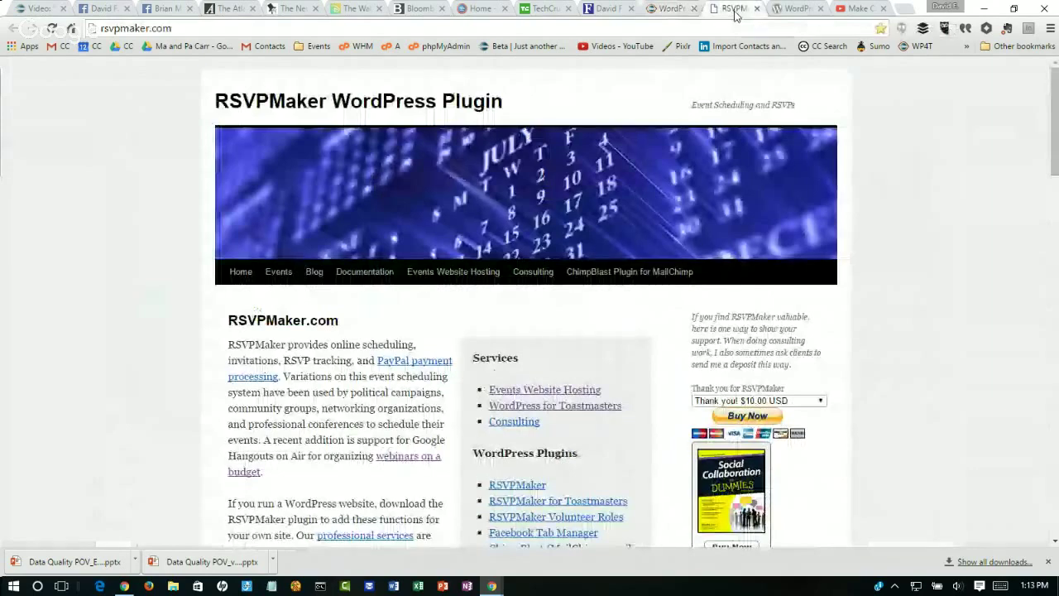
{"action": "key", "text": "ctrl+plus"}
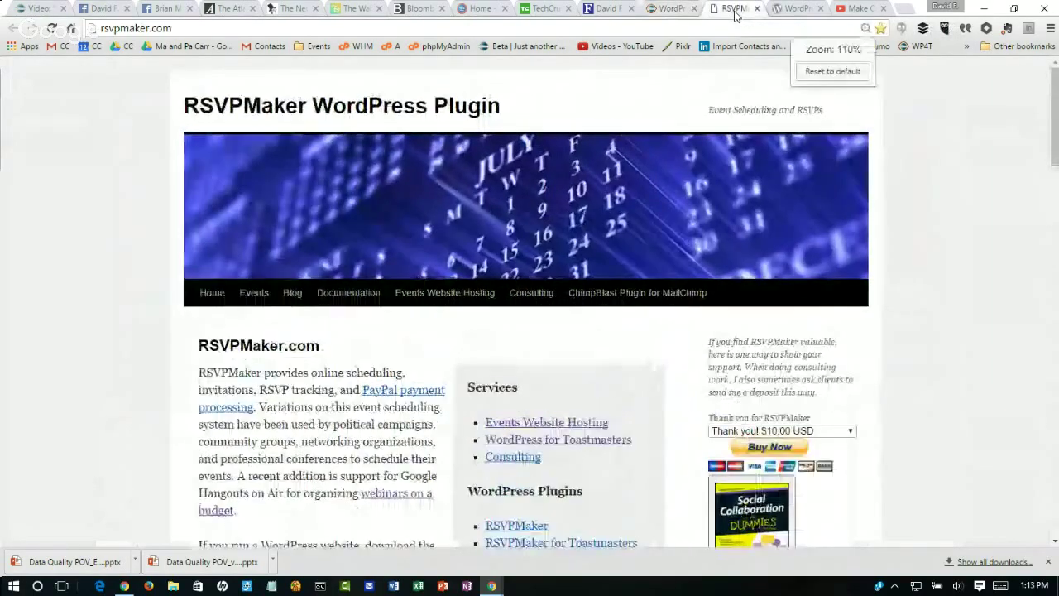
{"action": "key", "text": "ctrl+plus"}
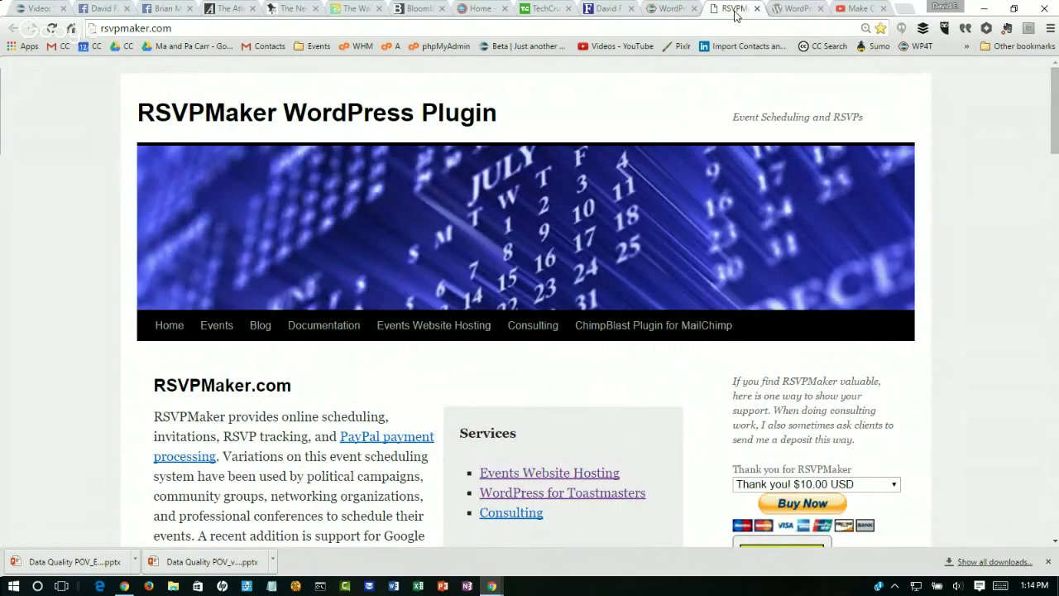
{"action": "left_click_drag", "start_coordinate": [1056, 106], "coordinate": [1056, 251]}
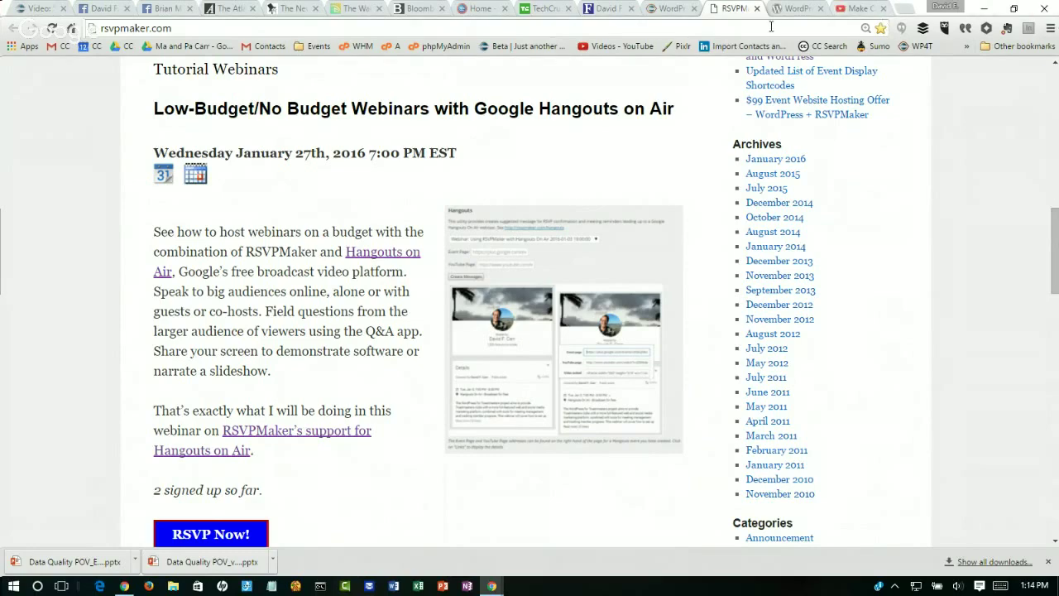
Step: Show the RSVPMaker for Toastmasters plugin page, offering Version 1.6.4, at 125% zoom
{"action": "left_click", "coordinate": [792, 9]}
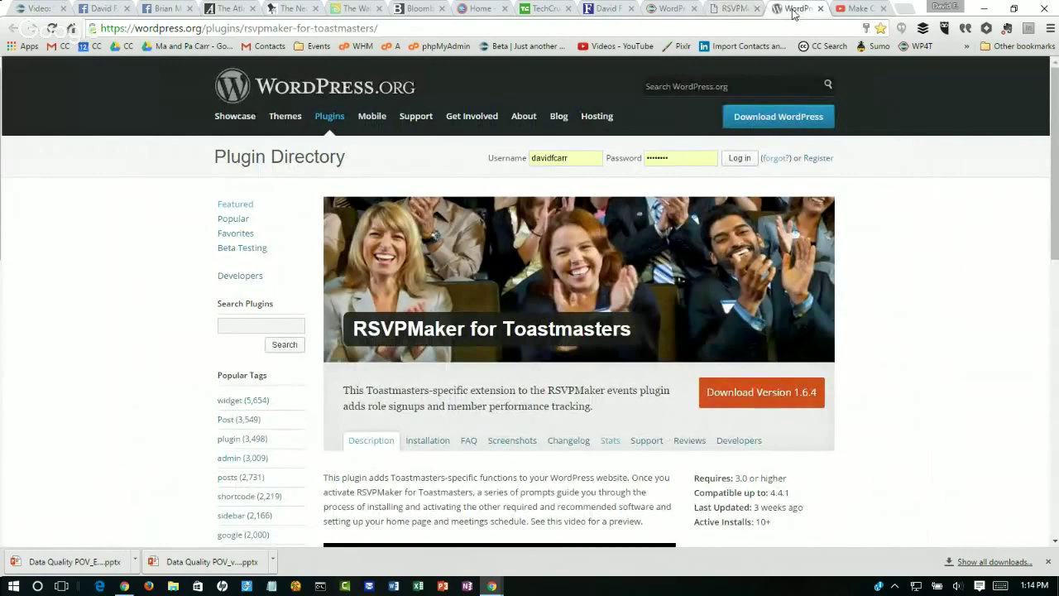
{"action": "key", "text": "ctrl+plus"}
{"action": "key", "text": "ctrl+plus"}
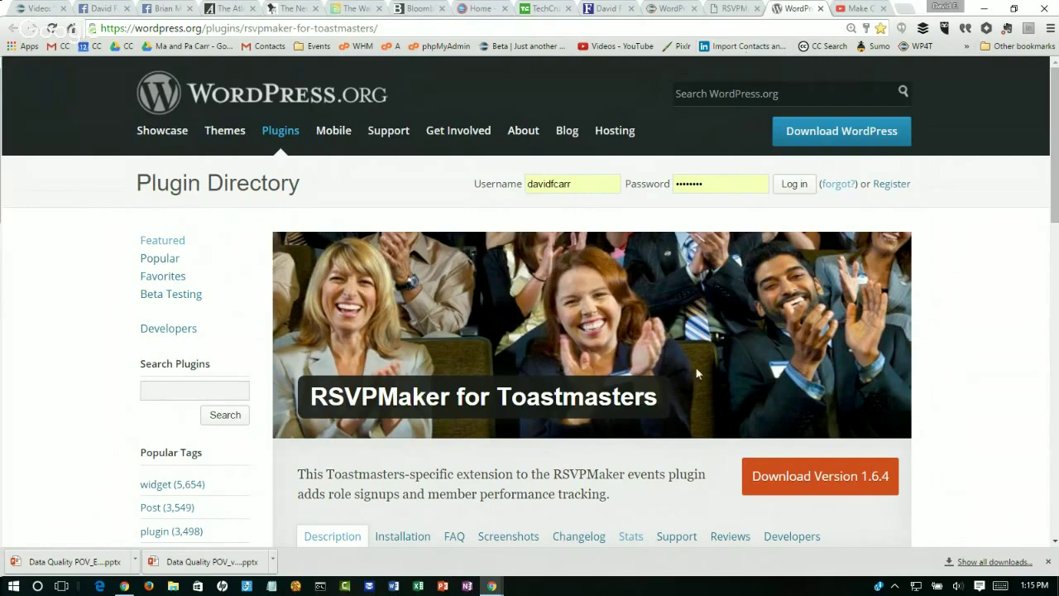
{"action": "key", "text": "alt+Tab"}
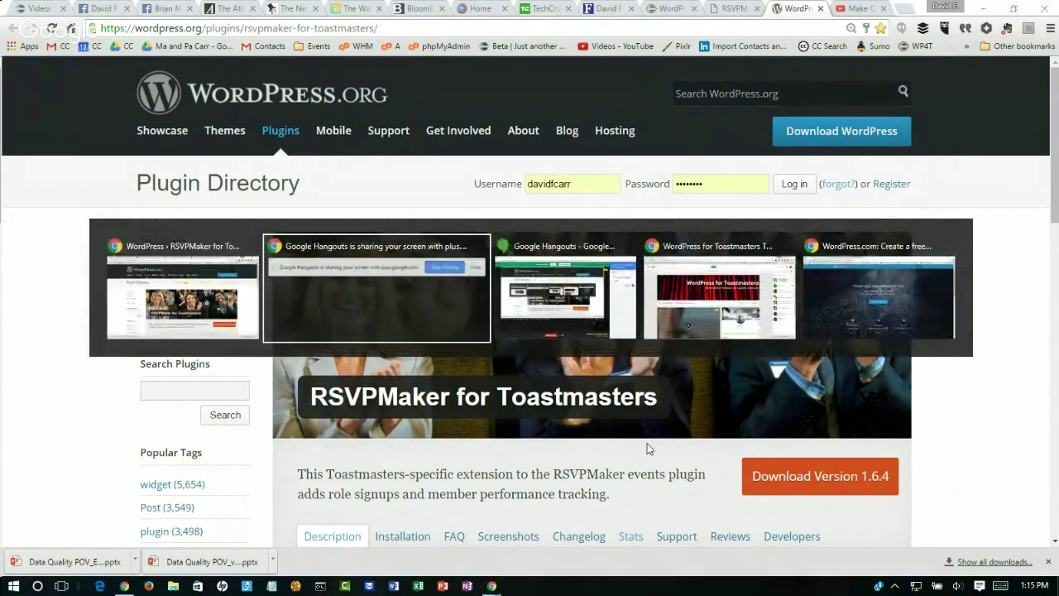
Step: Bring up the Plantation Toastmasters blog showing 'Plantation Newsletter – Summer of 2015' in the WordPress.com window
{"action": "key", "text": "alt+Tab"}
{"action": "key", "text": "alt+Tab"}
{"action": "key", "text": "alt+Tab"}
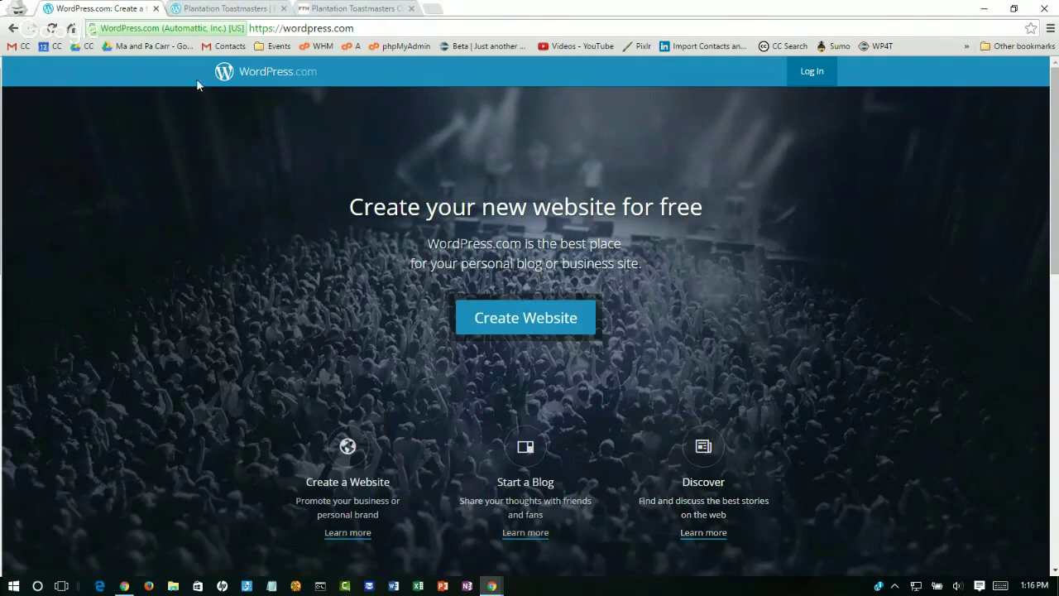
{"action": "left_click", "coordinate": [204, 10]}
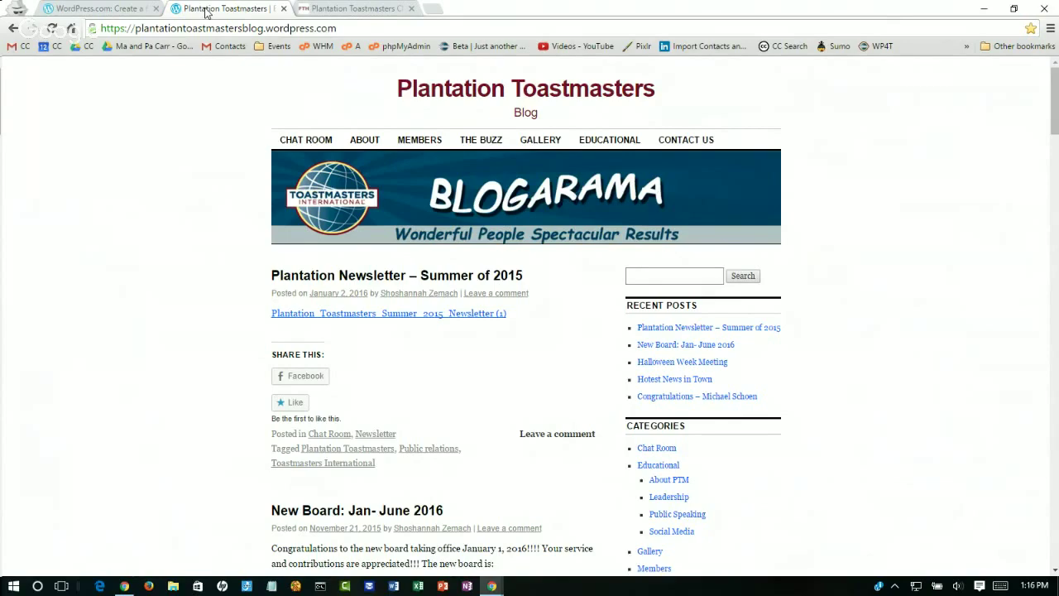
Step: Show the Plantation Toastmasters Club site at plantation.toastmastersclubs.org
{"action": "left_click", "coordinate": [343, 9]}
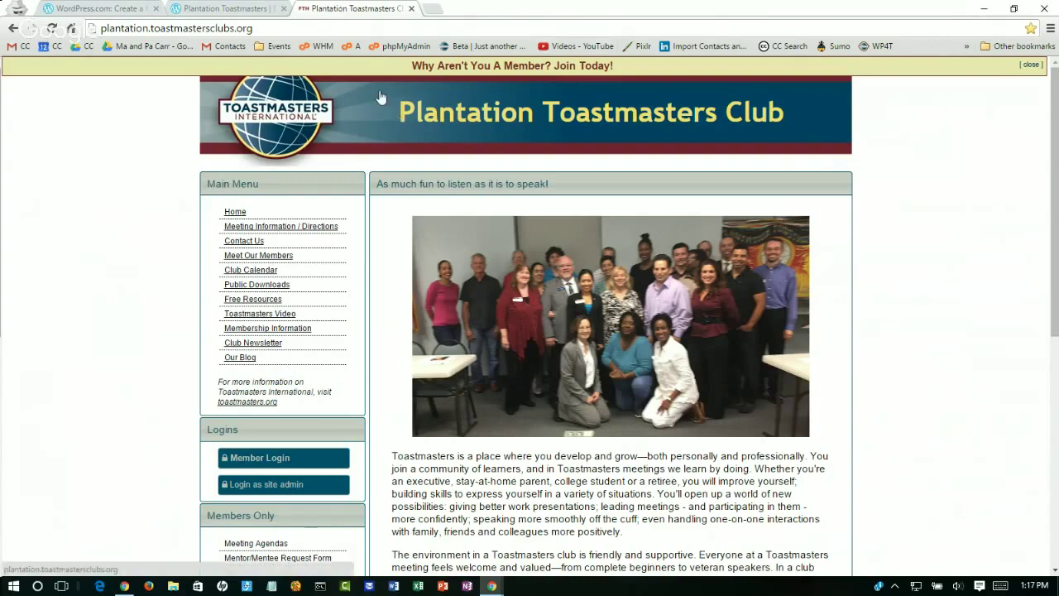
Step: Return to the Club Awesome 'My Secret' video post and begin a new address starting with 'www'
{"action": "key", "text": "alt+Tab"}
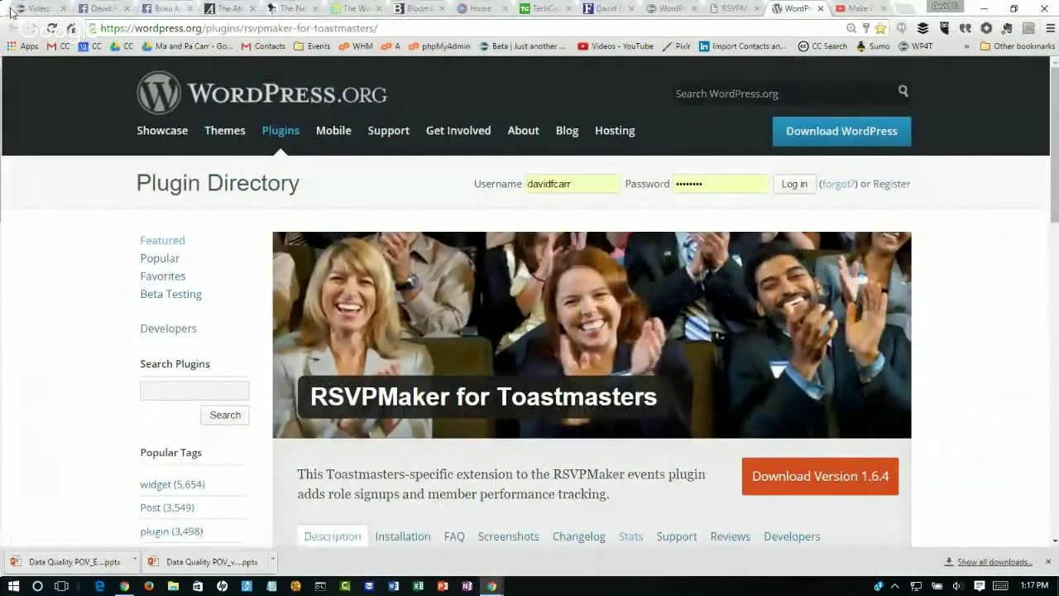
{"action": "left_click", "coordinate": [40, 10]}
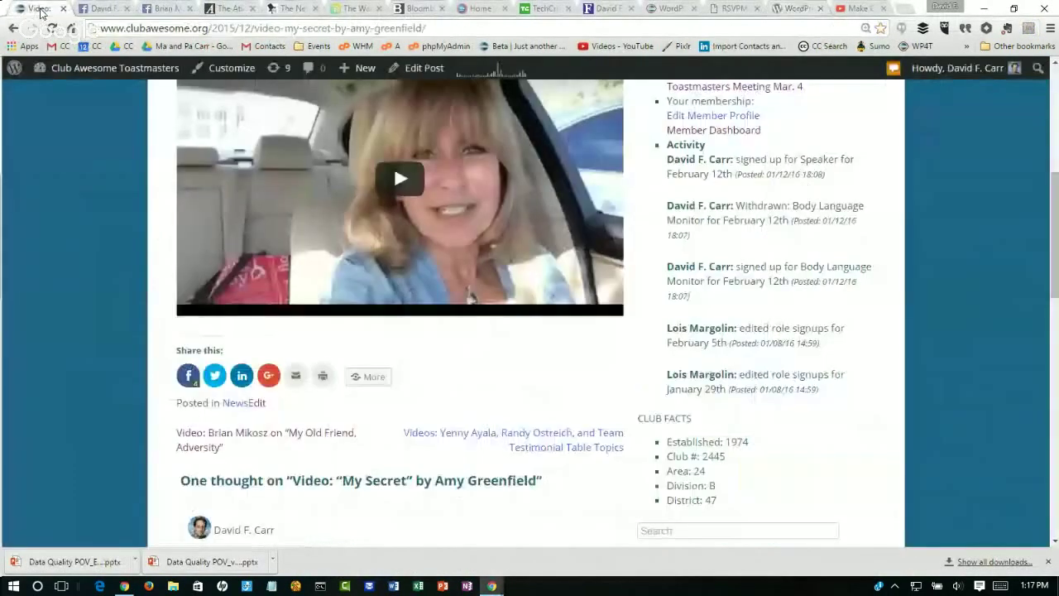
{"action": "left_click", "coordinate": [145, 28]}
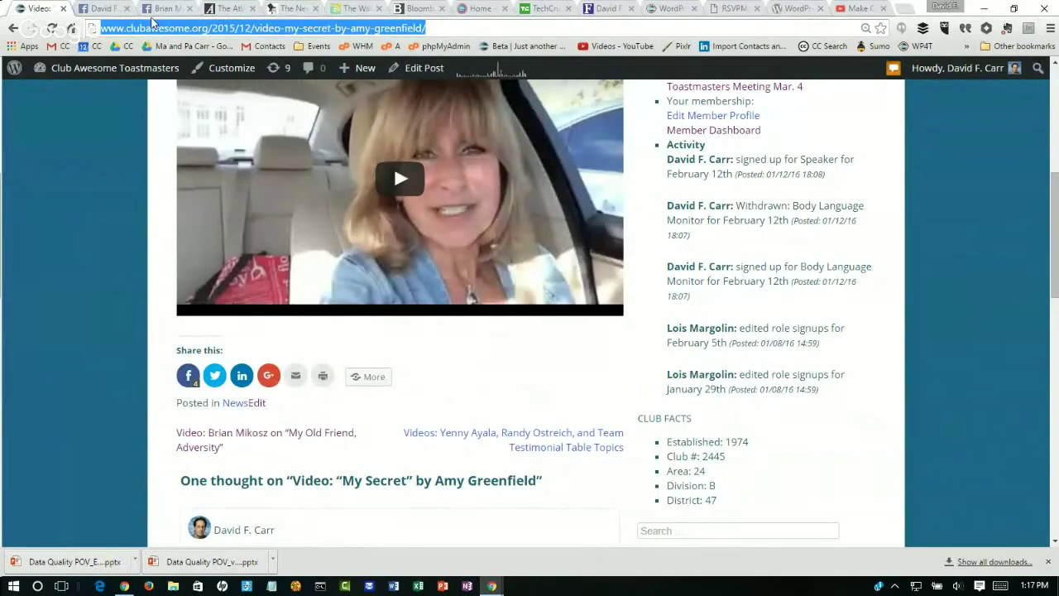
{"action": "type", "text": "www"}
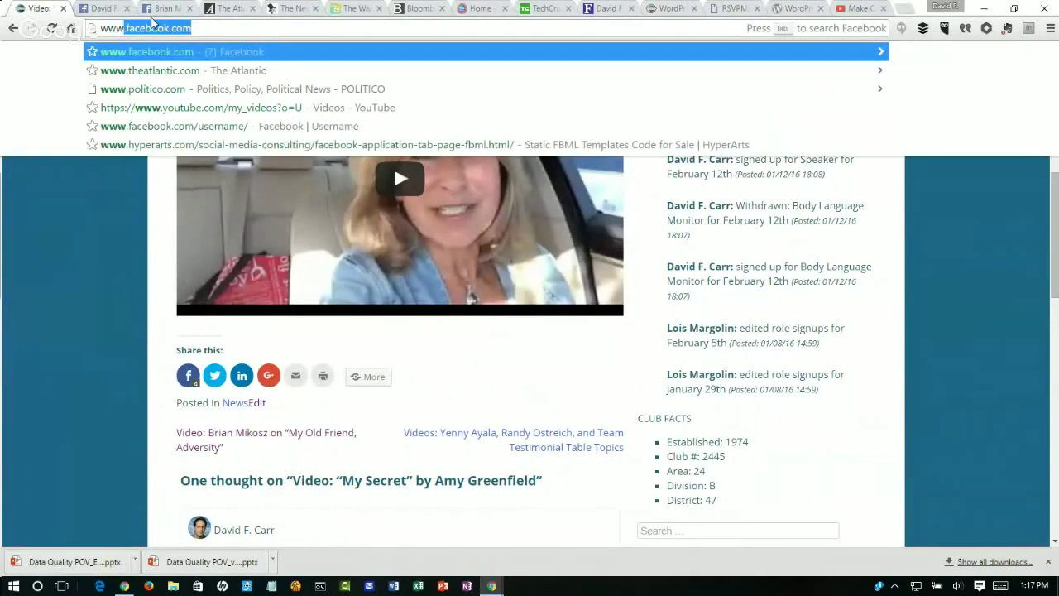
Step: Load wp4toastmasters.com and follow Sign Up Now! to the Toastmost free club website form
{"action": "key", "text": "BackSpace"}
{"action": "key", "text": "BackSpace"}
{"action": "key", "text": "BackSpace"}
{"action": "type", "text": "p4toastmasters.com"}
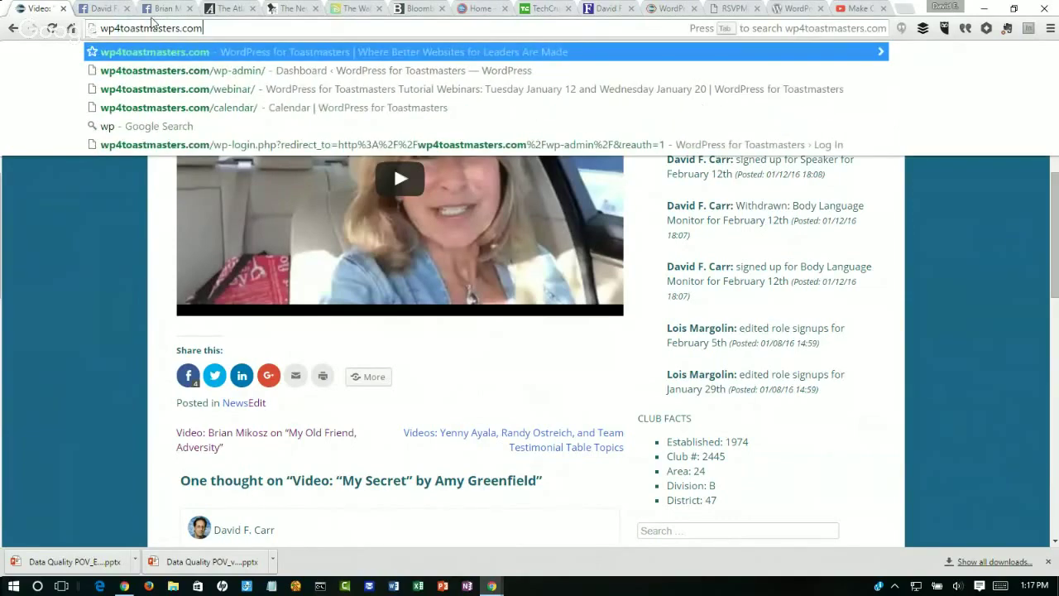
{"action": "key", "text": "Return"}
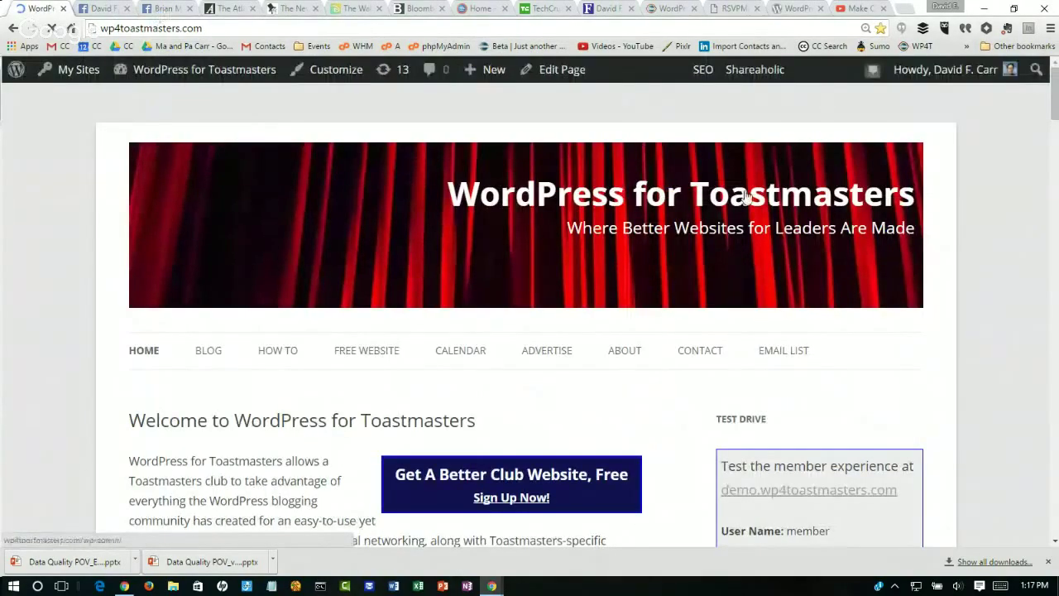
{"action": "left_click", "coordinate": [514, 501]}
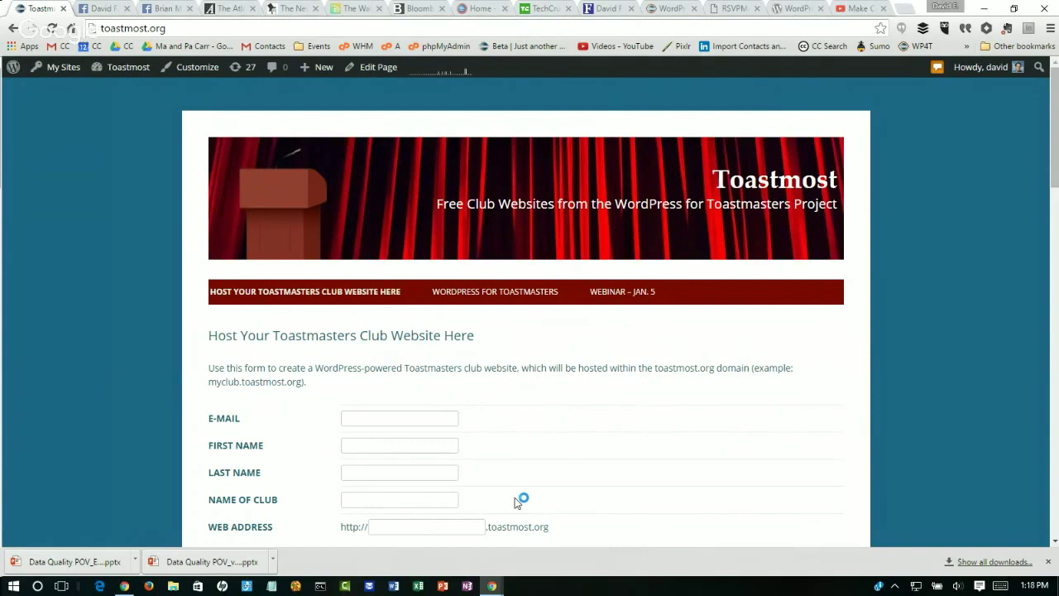
Step: Fill in the contact's e-mail, first name and last name on the Toastmost signup form
{"action": "left_click", "coordinate": [392, 421]}
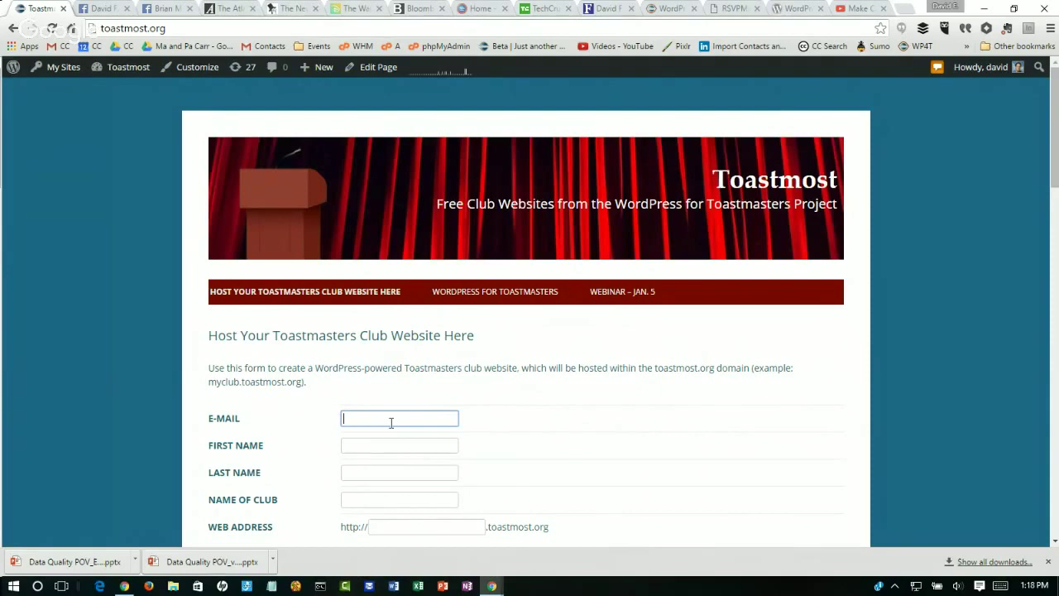
{"action": "key", "text": "Tab"}
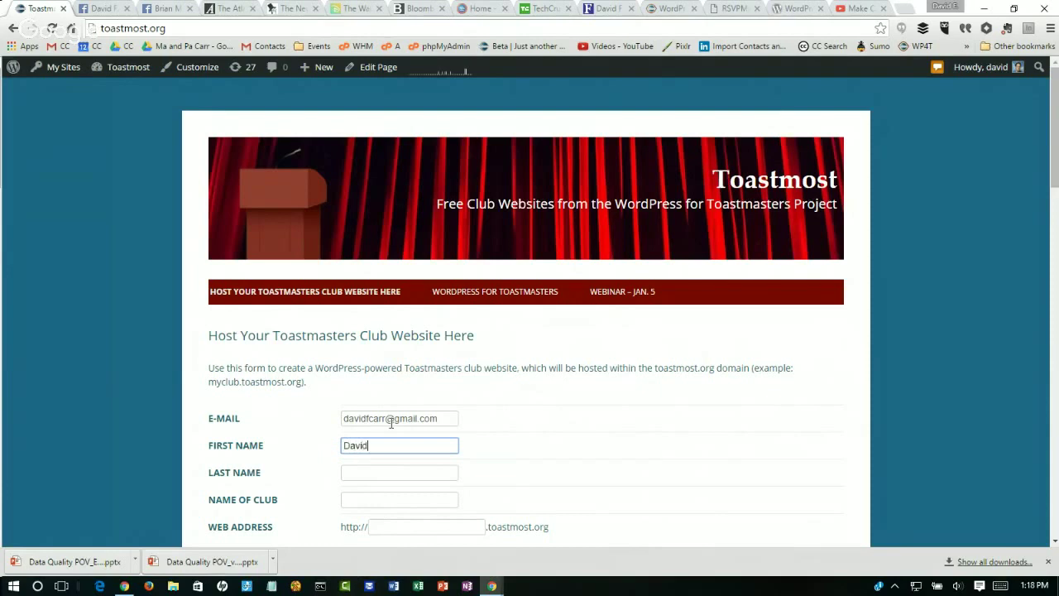
{"action": "key", "text": "Tab"}
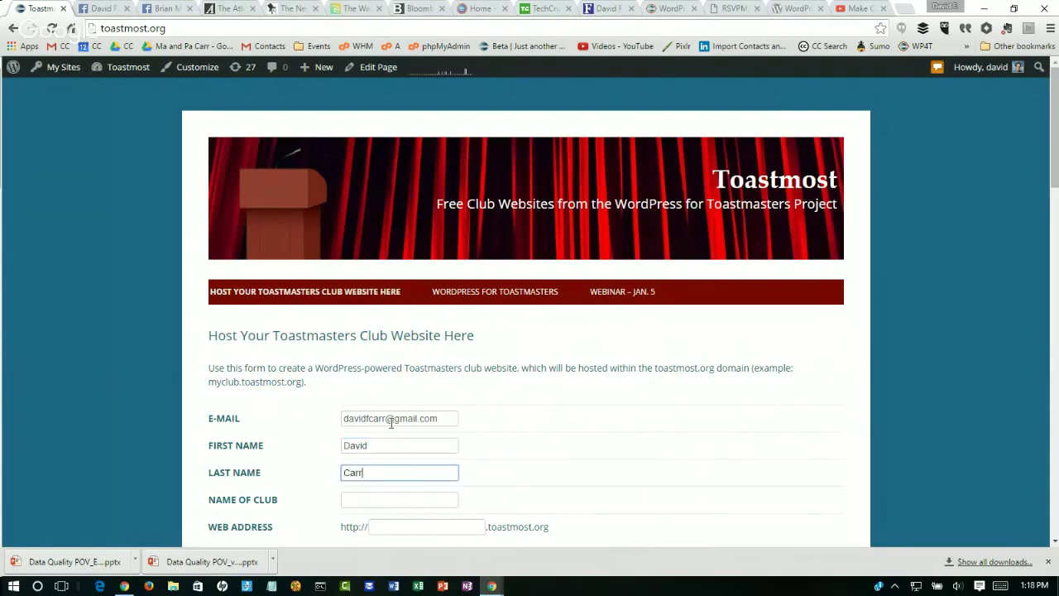
Step: Enter club name 'Jan 12 Demo' and web address 'jan12', then switch to the Plantation club window
{"action": "key", "text": "Tab"}
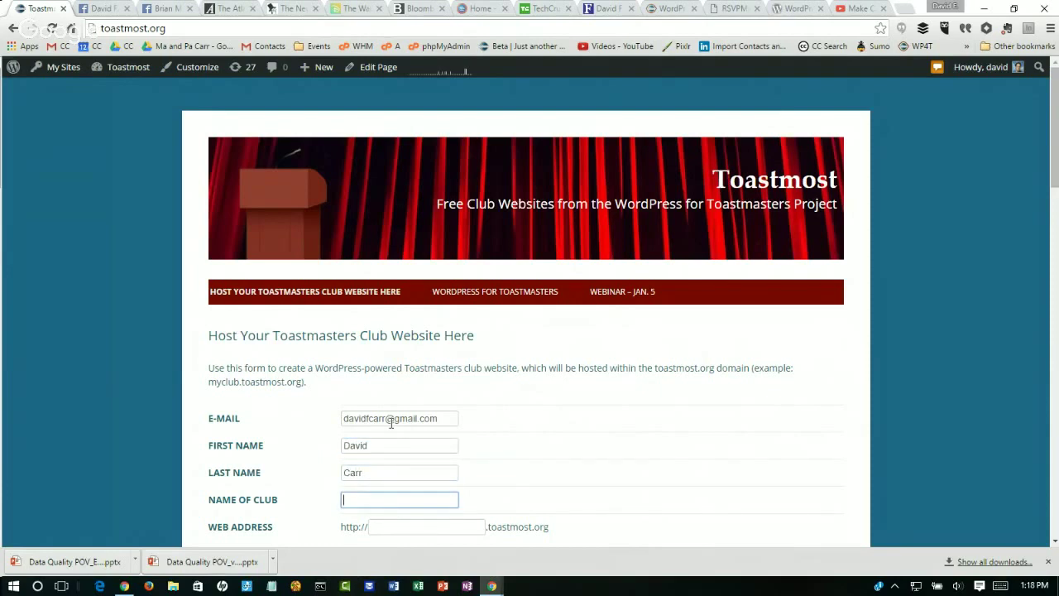
{"action": "type", "text": "Jan12"}
{"action": "key", "text": "BackSpace"}
{"action": "key", "text": "BackSpace"}
{"action": "type", "text": "12 Demo"}
{"action": "key", "text": "Tab"}
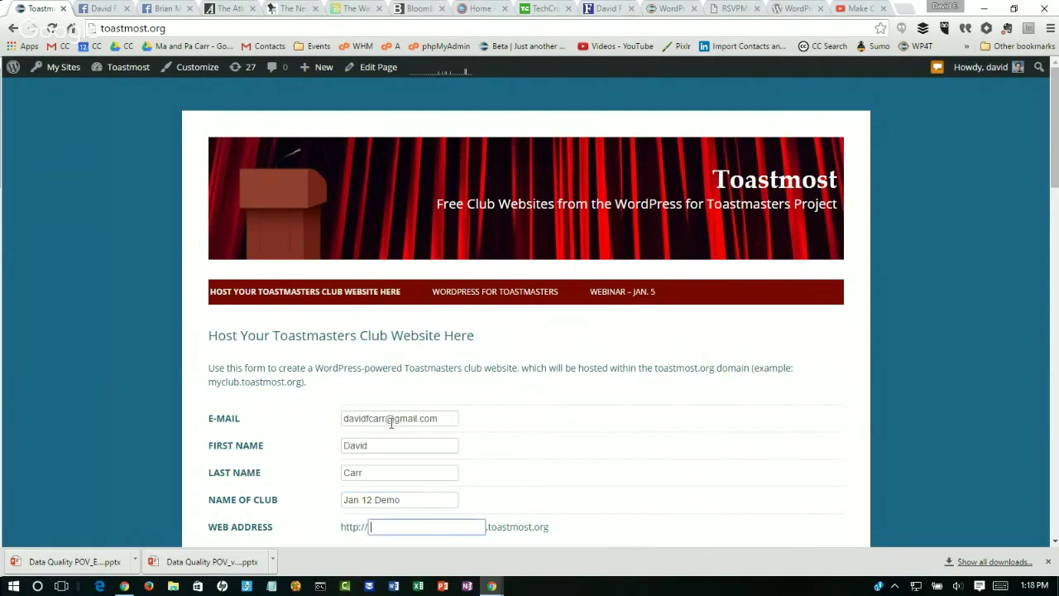
{"action": "type", "text": "jan12"}
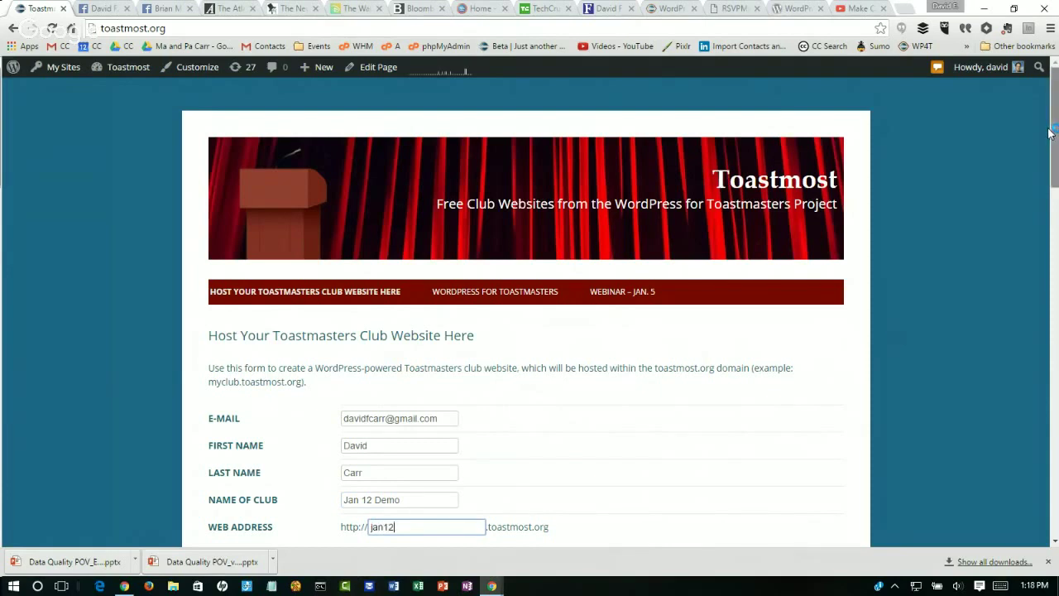
{"action": "left_click_drag", "start_coordinate": [1051, 129], "coordinate": [1057, 207]}
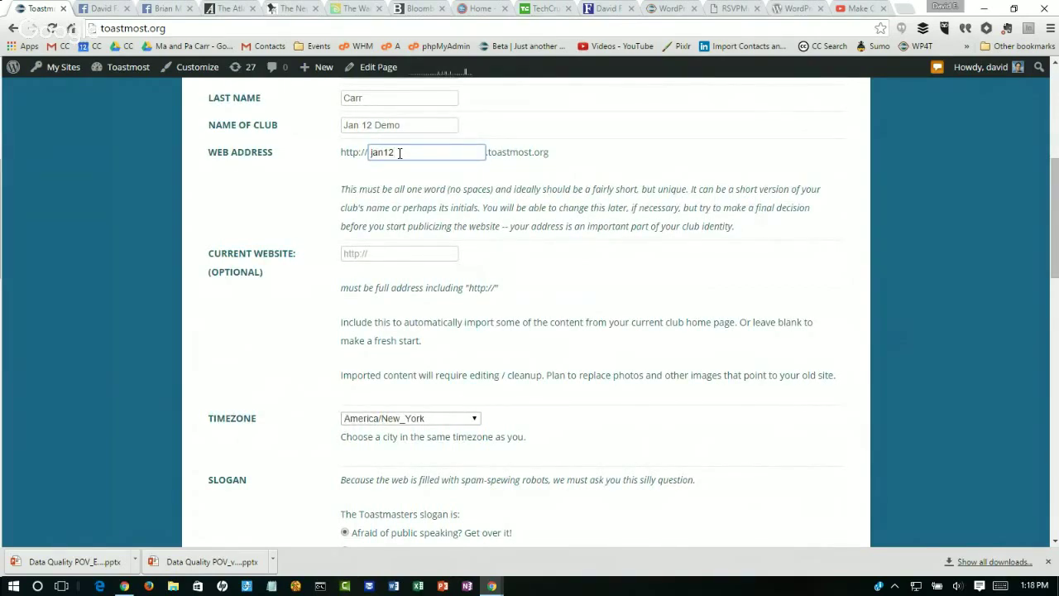
{"action": "key", "text": "alt+Tab"}
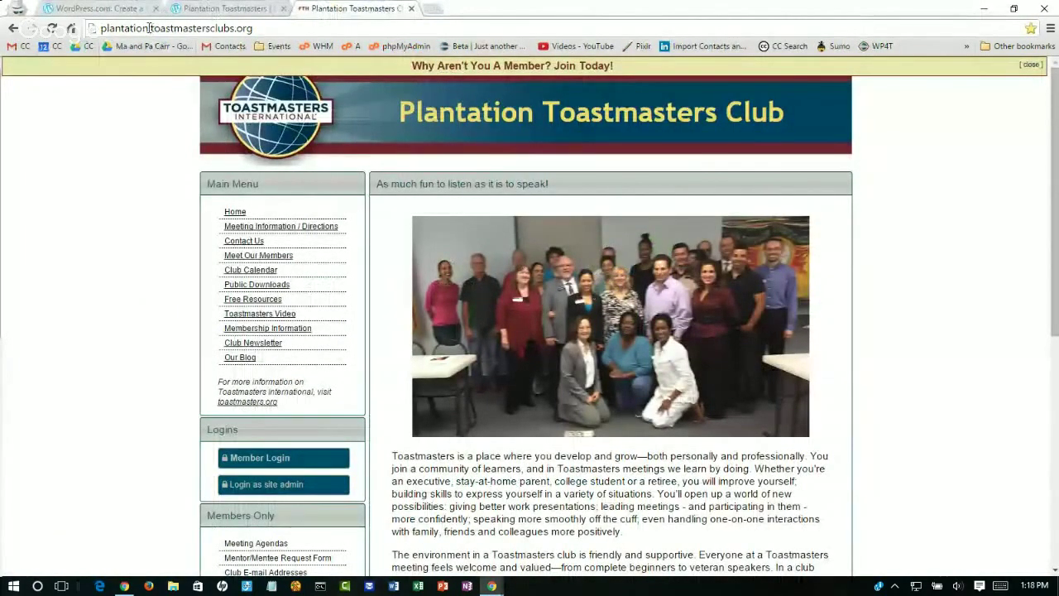
Step: Highlight the site names in the Plantation club and blog addresses, then return to the Toastmost form
{"action": "left_click_drag", "start_coordinate": [150, 29], "coordinate": [100, 29]}
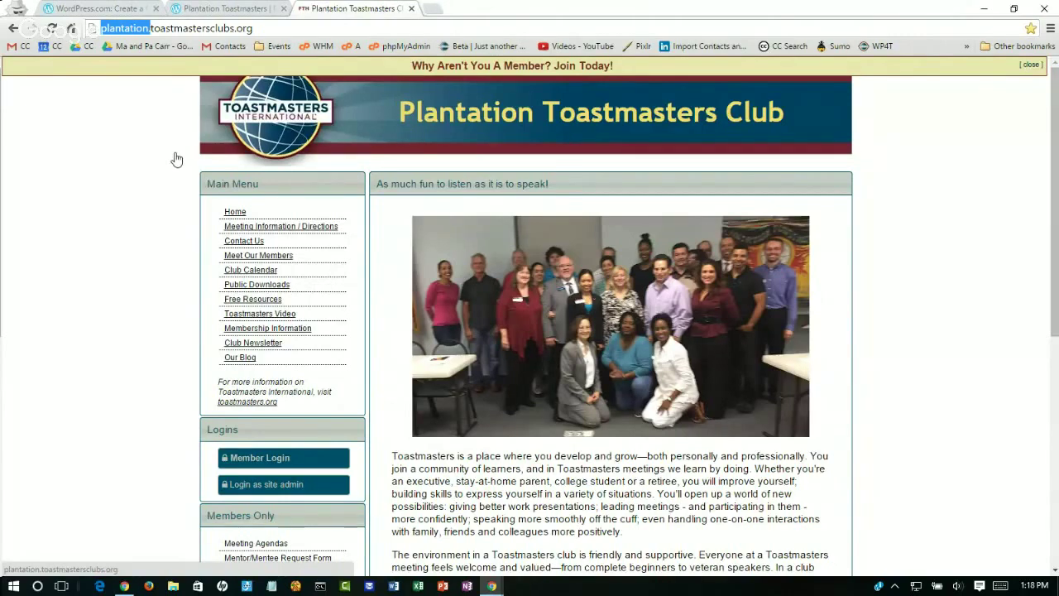
{"action": "left_click", "coordinate": [232, 10]}
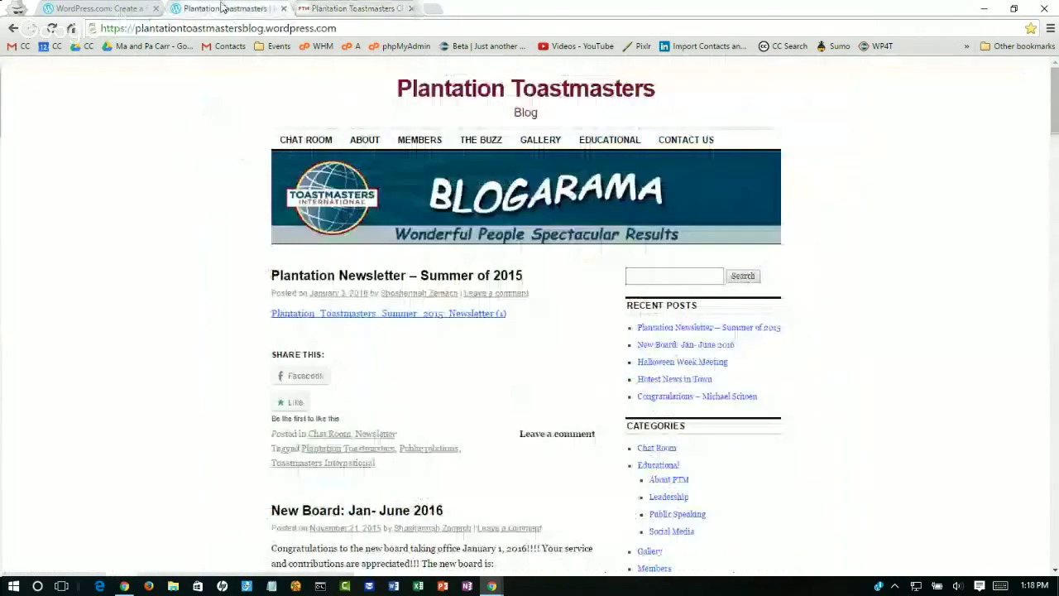
{"action": "left_click_drag", "start_coordinate": [264, 30], "coordinate": [134, 30]}
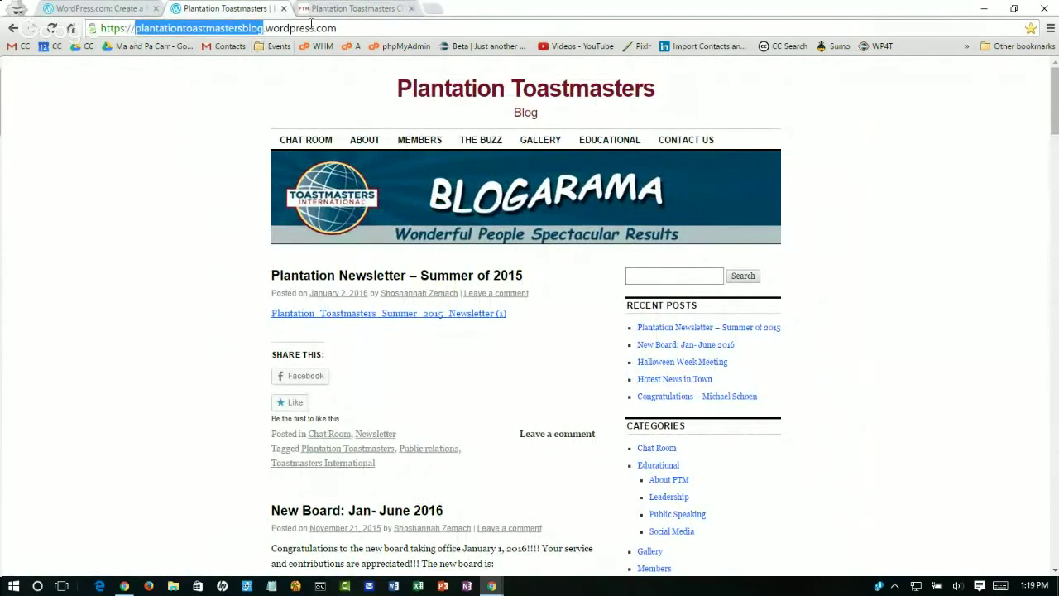
{"action": "left_click", "coordinate": [312, 26]}
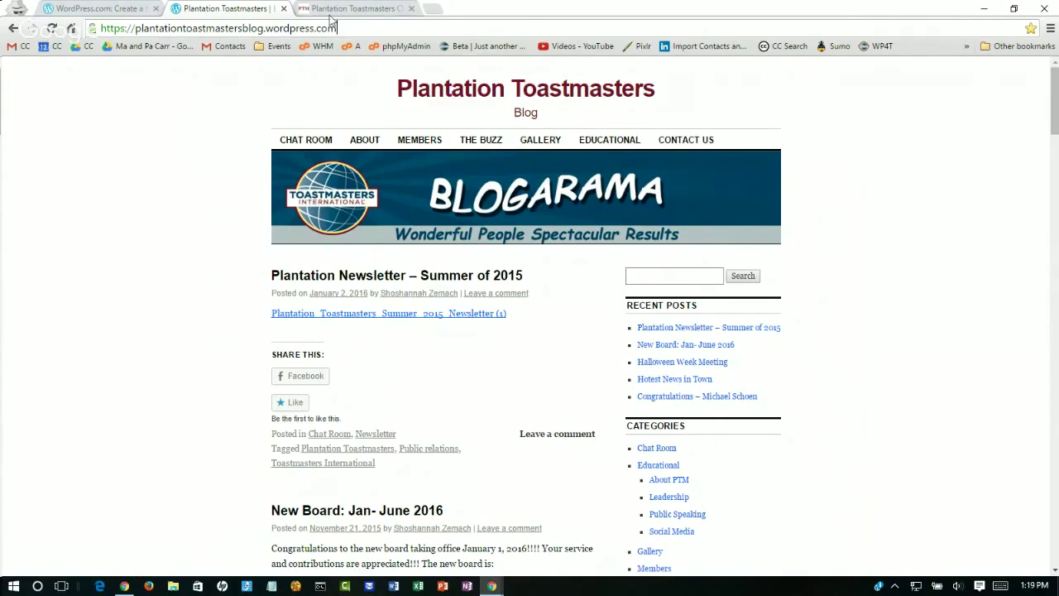
{"action": "key", "text": "alt+Tab"}
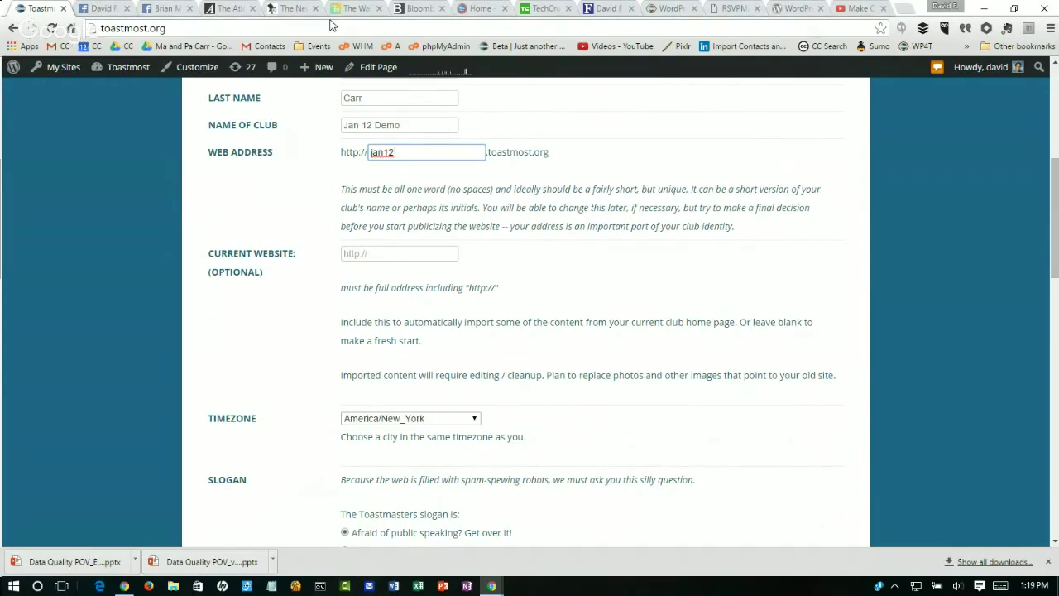
{"action": "left_click", "coordinate": [392, 252]}
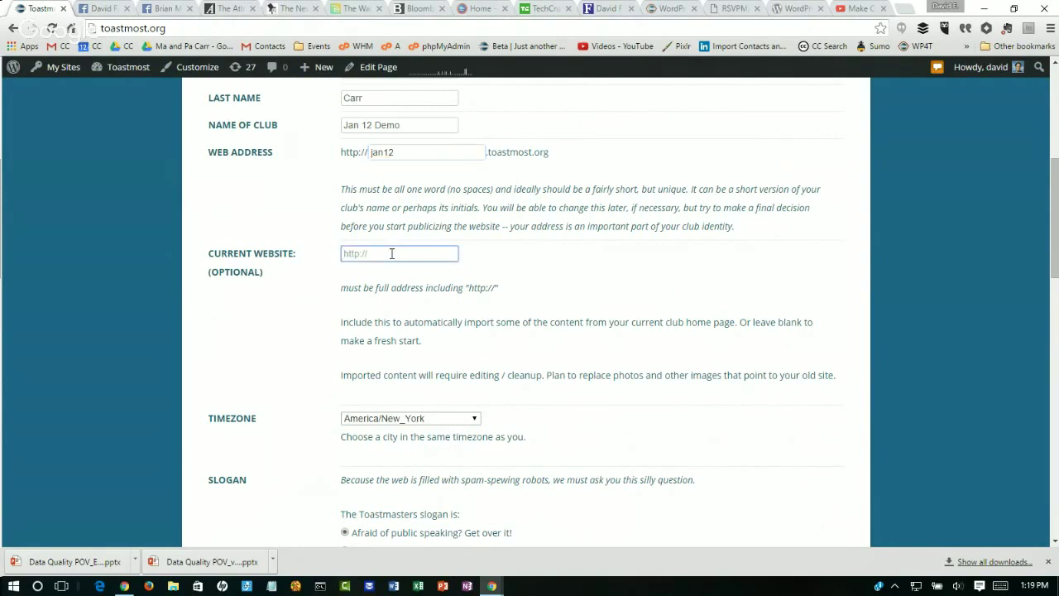
{"action": "type", "text": "http://"}
{"action": "left_click", "coordinate": [113, 7]}
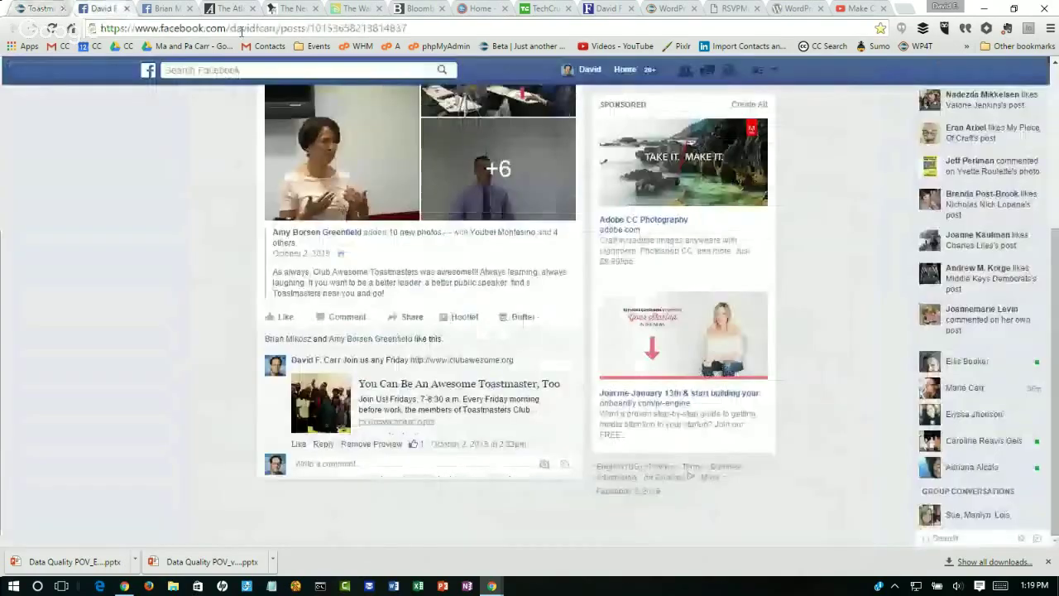
{"action": "left_click", "coordinate": [262, 32]}
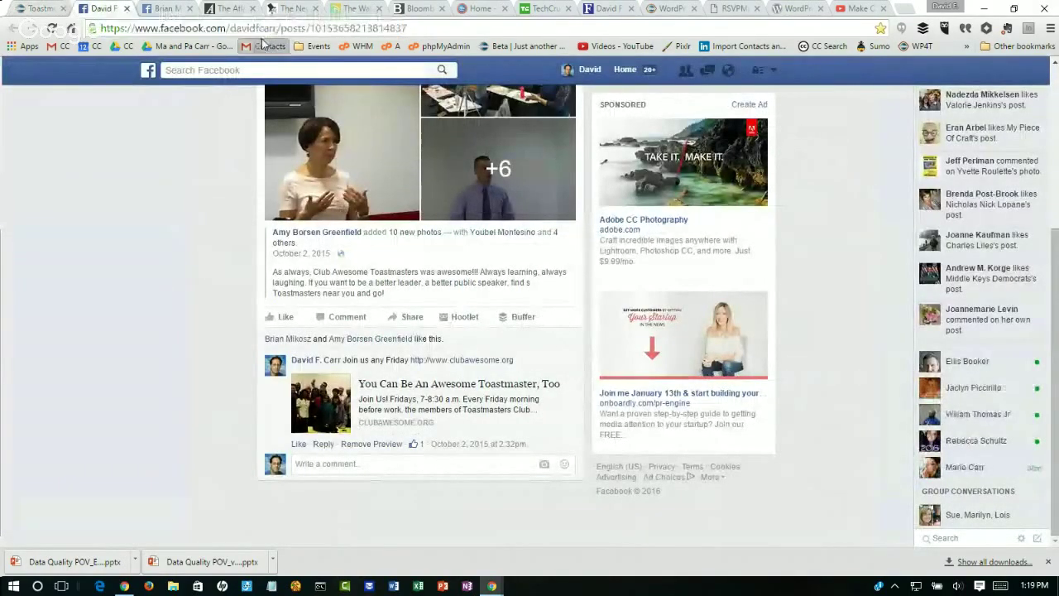
{"action": "left_click", "coordinate": [266, 45]}
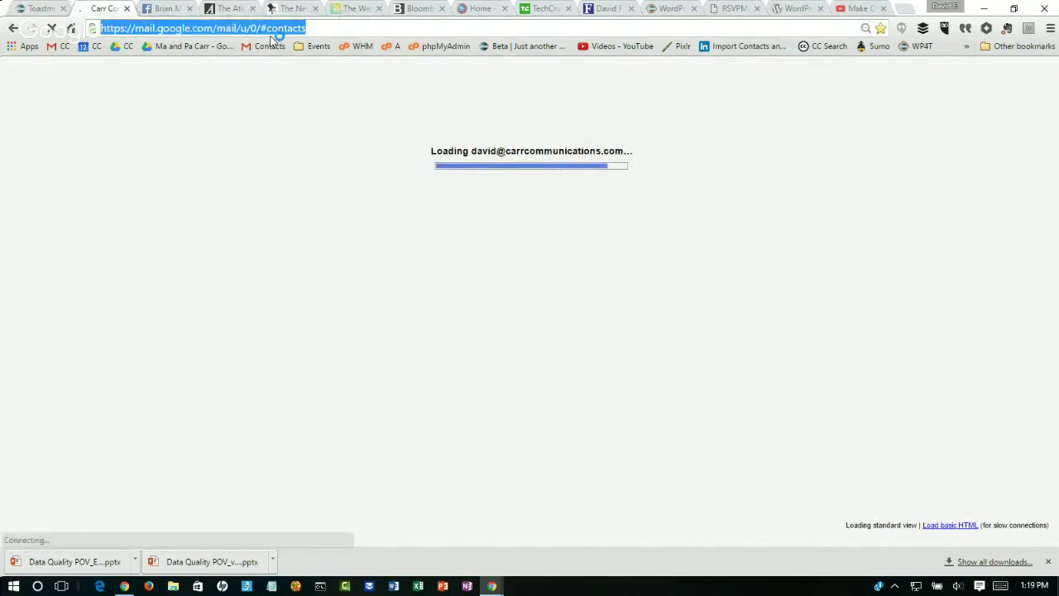
{"action": "type", "text": "club voice "}
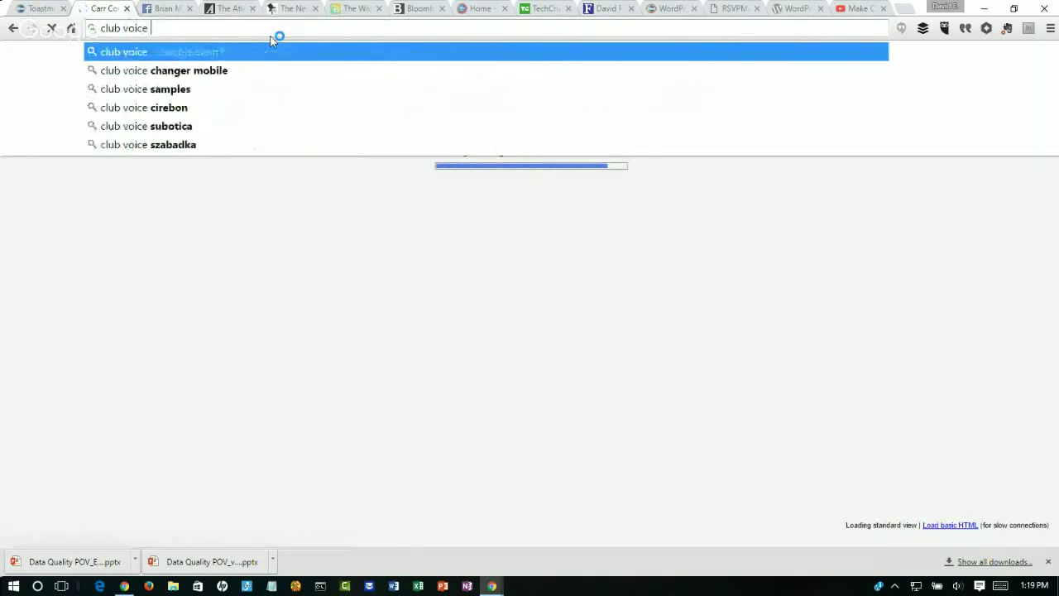
{"action": "type", "text": "toastm"}
{"action": "key", "text": "Down"}
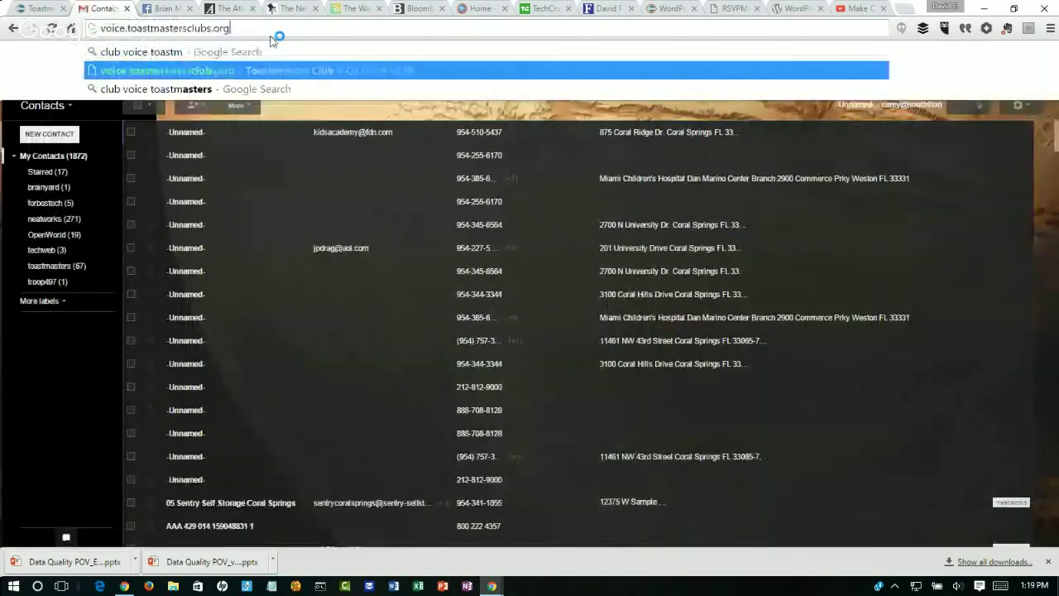
{"action": "key", "text": "Escape"}
{"action": "key", "text": "Escape"}
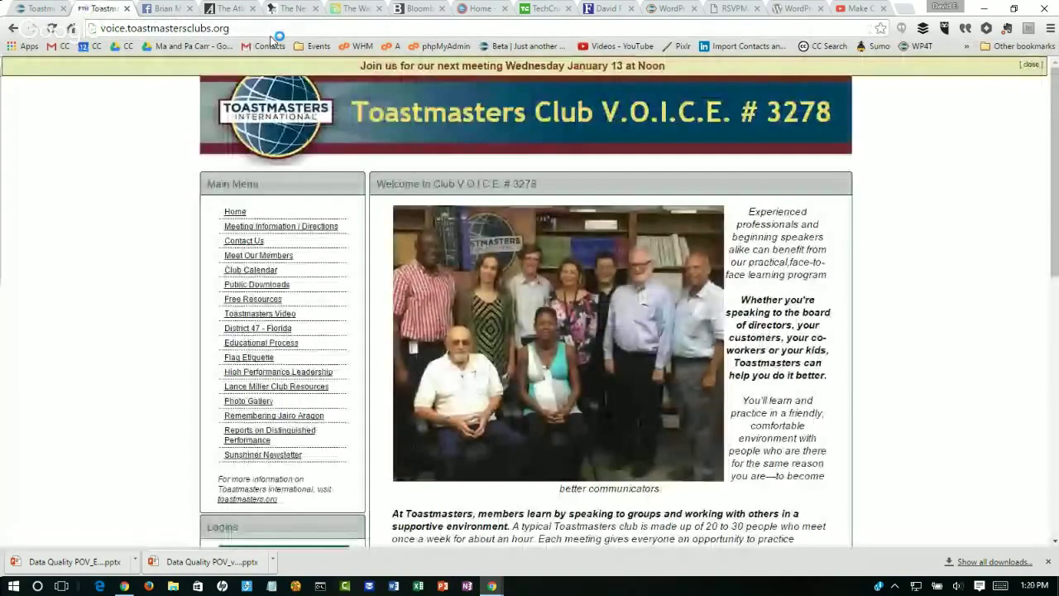
{"action": "left_click", "coordinate": [259, 34]}
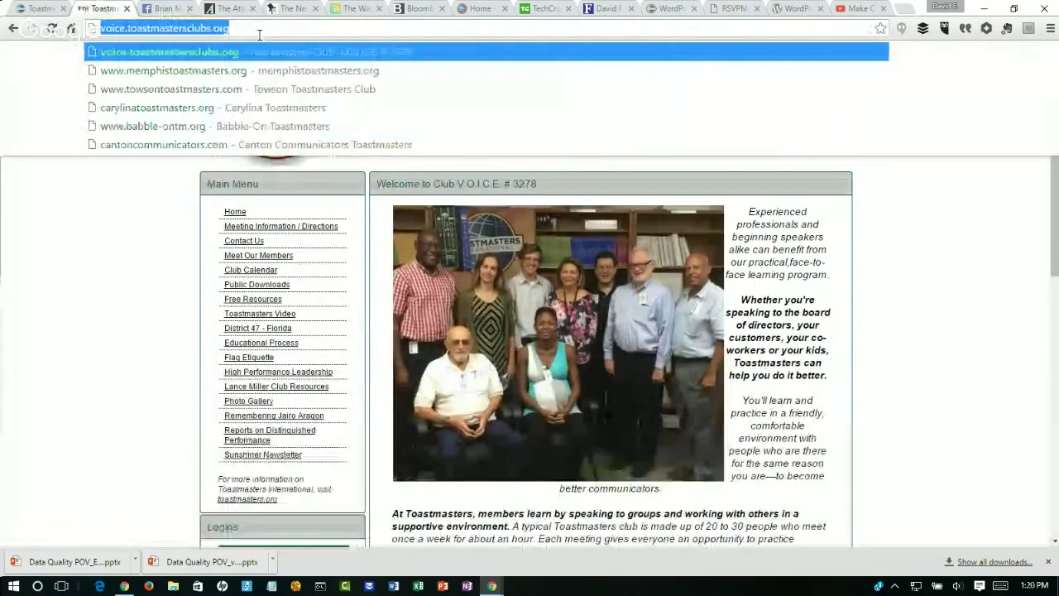
{"action": "left_click", "coordinate": [37, 10]}
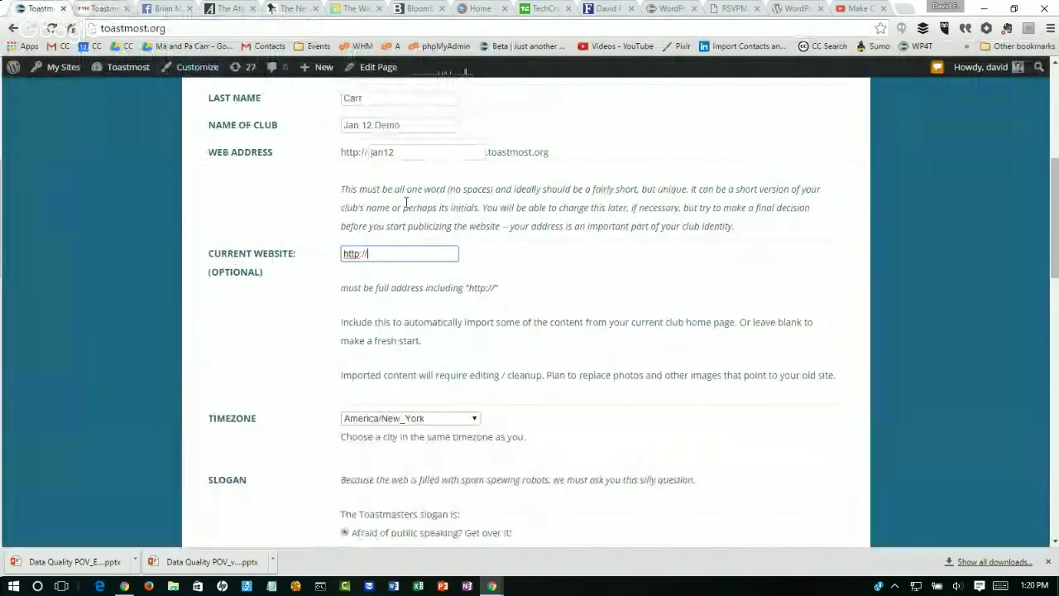
{"action": "key", "text": "ctrl+a"}
{"action": "key", "text": "ctrl+v"}
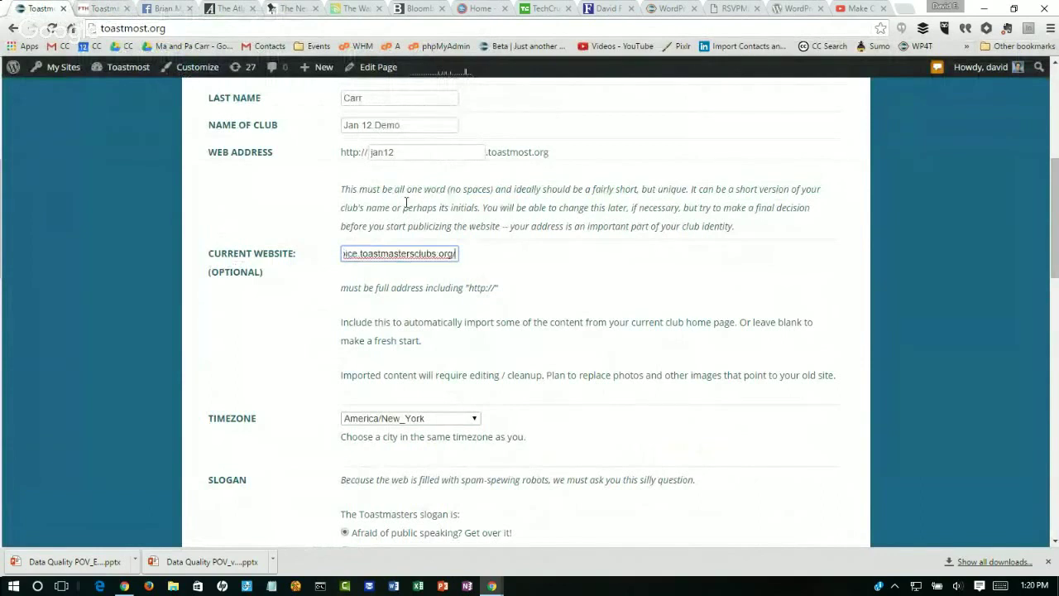
{"action": "key", "text": "Home"}
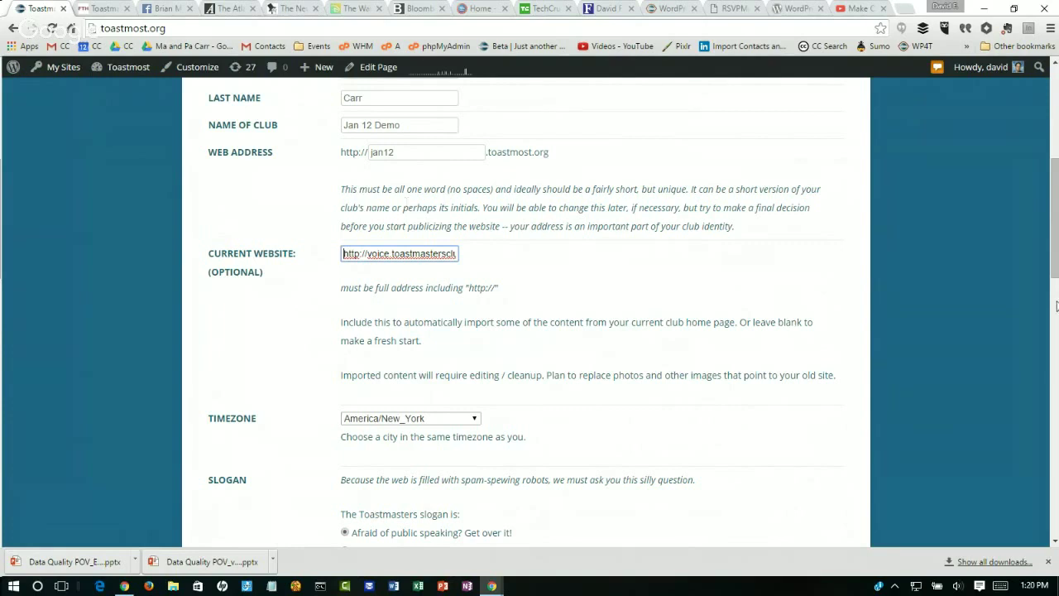
Step: Choose the slogan answer 'Where Leaders Are Made' and submit the signup form
{"action": "scroll", "coordinate": [1053, 251], "scroll_direction": "down", "scroll_amount": 3}
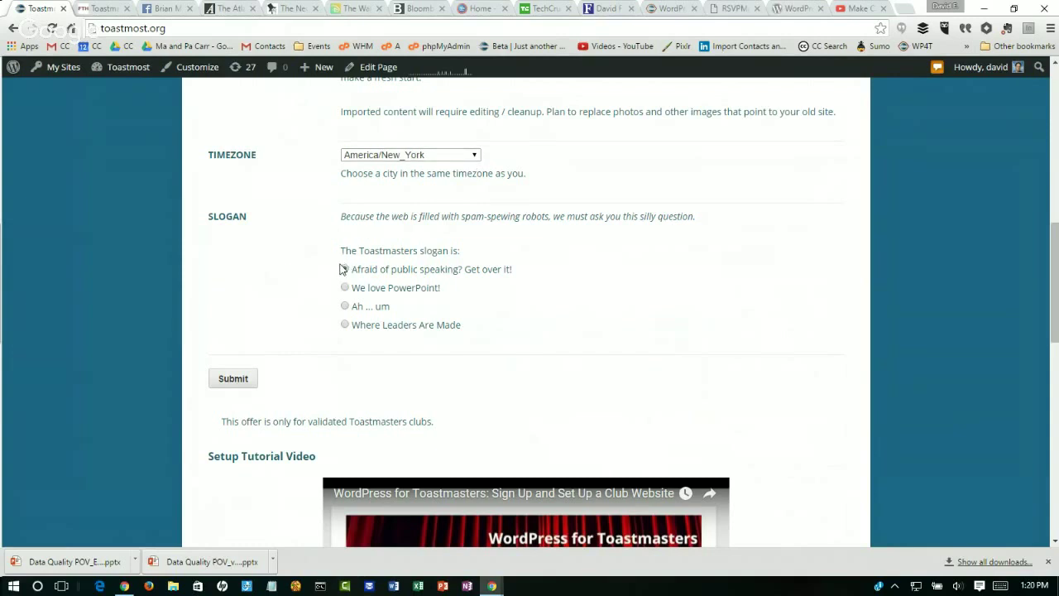
{"action": "left_click", "coordinate": [344, 269]}
{"action": "left_click", "coordinate": [344, 325]}
{"action": "left_click", "coordinate": [229, 381]}
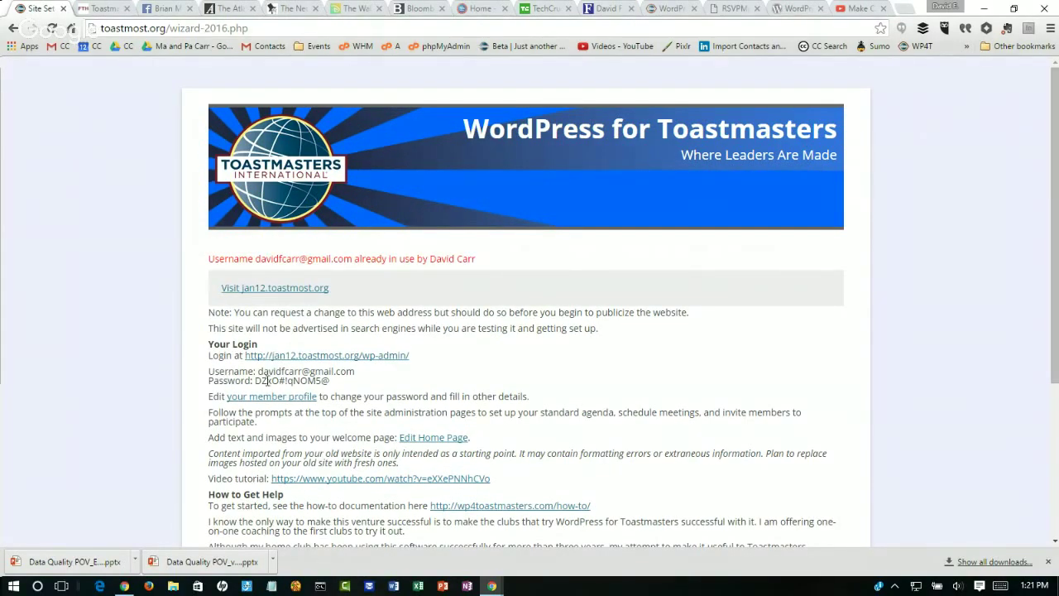
Step: Select the generated password and open the jan12.toastmost.org wp-admin login in a new tab
{"action": "left_click_drag", "start_coordinate": [255, 381], "coordinate": [332, 381]}
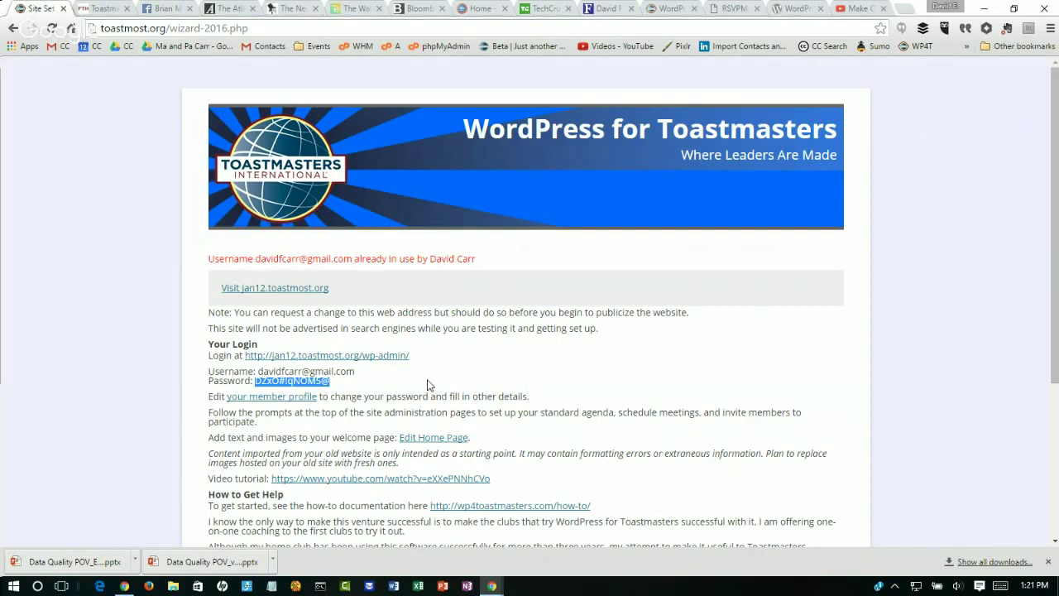
{"action": "right_click", "coordinate": [361, 358]}
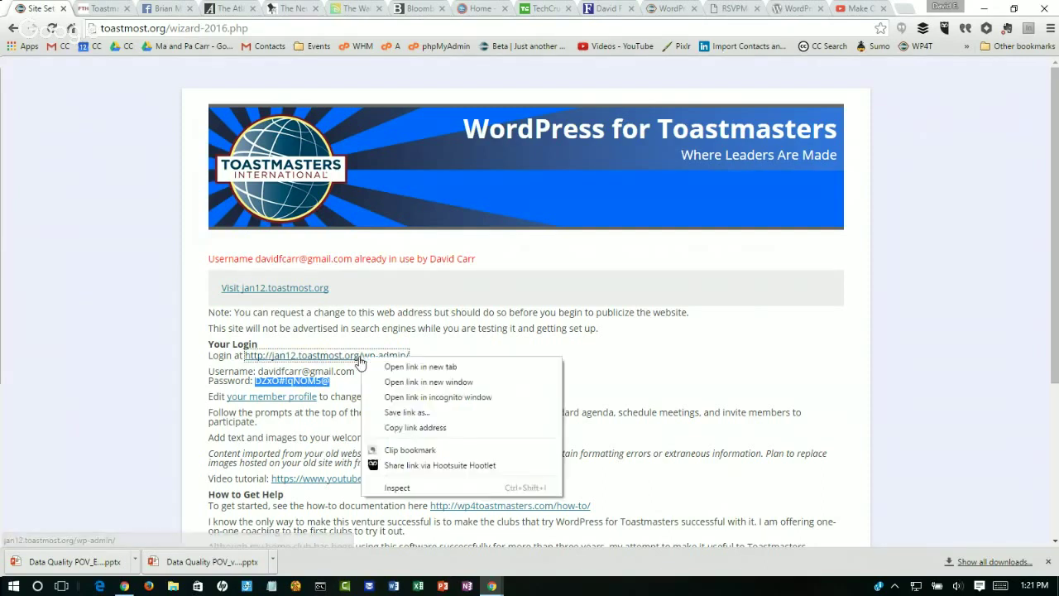
{"action": "left_click", "coordinate": [420, 367]}
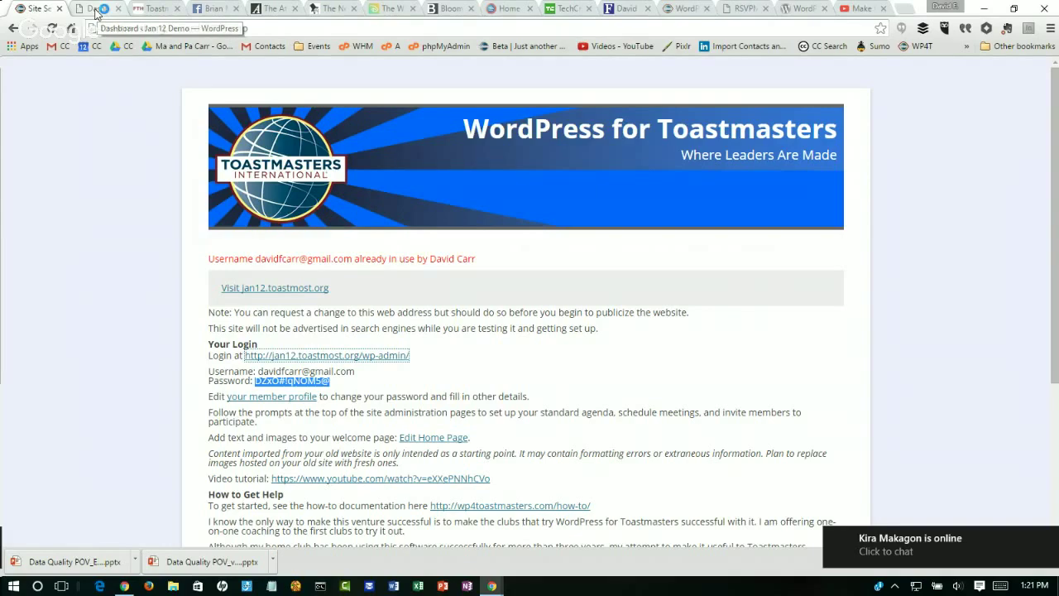
{"action": "left_click", "coordinate": [97, 14]}
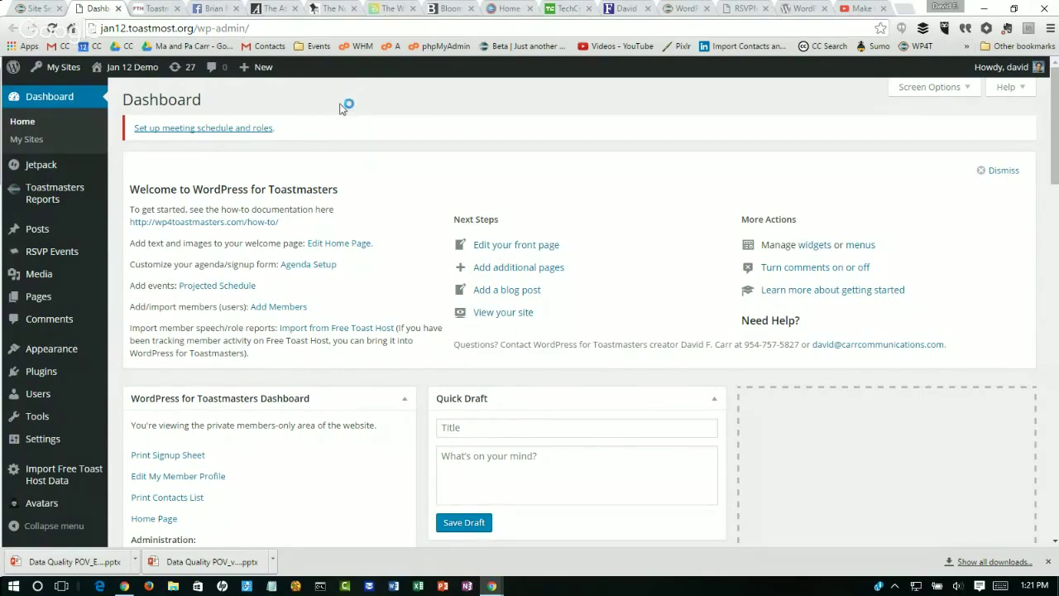
Step: Follow the Dashboard's 'Set up meeting schedule and roles' notice link
{"action": "left_click", "coordinate": [181, 129]}
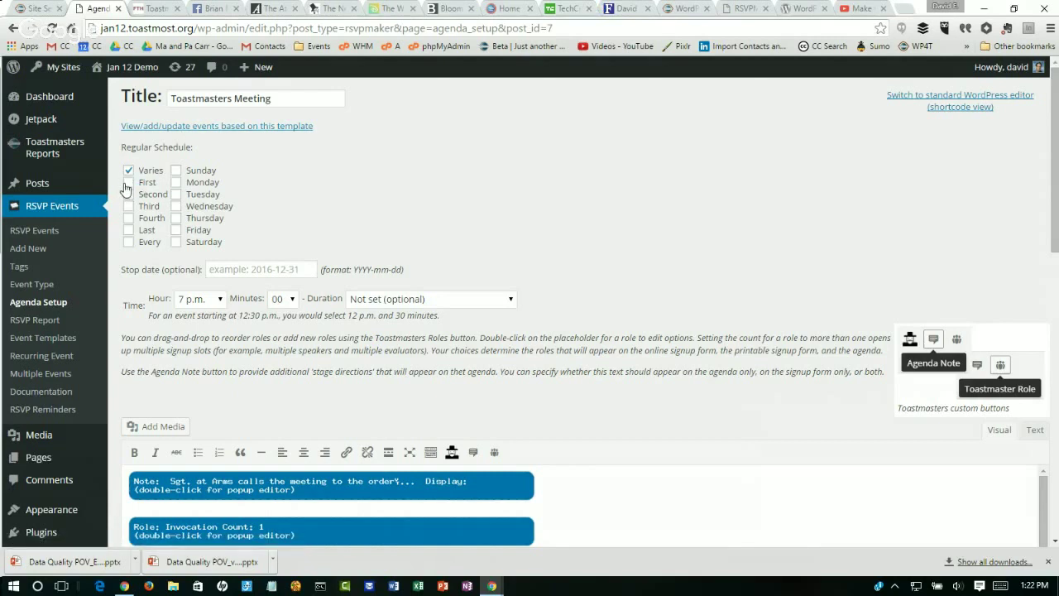
Step: Under Regular Schedule tick Every and Monday, and set Duration to 1:30
{"action": "left_click", "coordinate": [128, 183]}
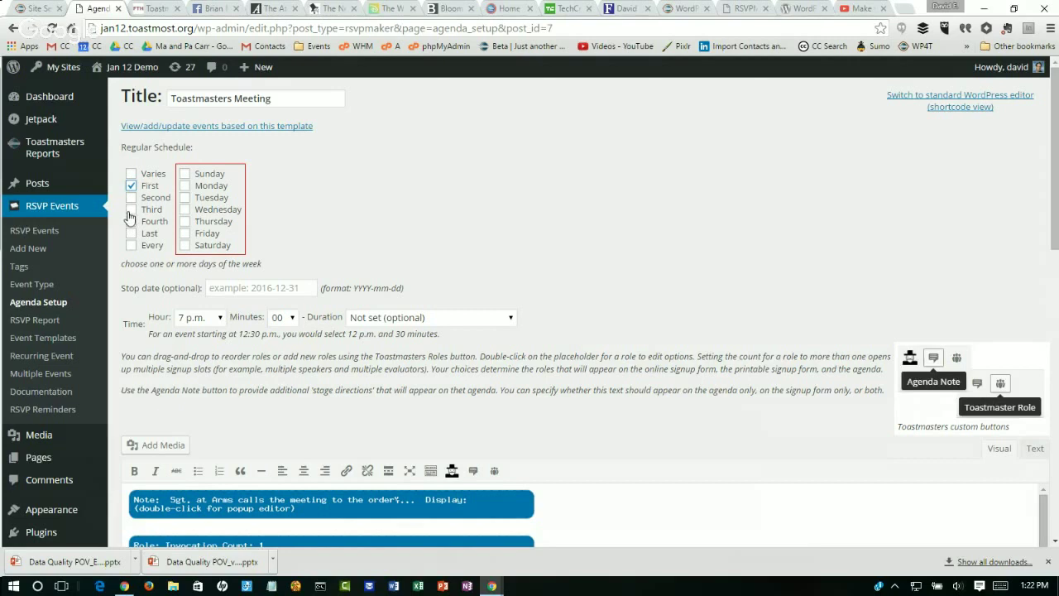
{"action": "left_click", "coordinate": [130, 211]}
{"action": "left_click", "coordinate": [183, 186]}
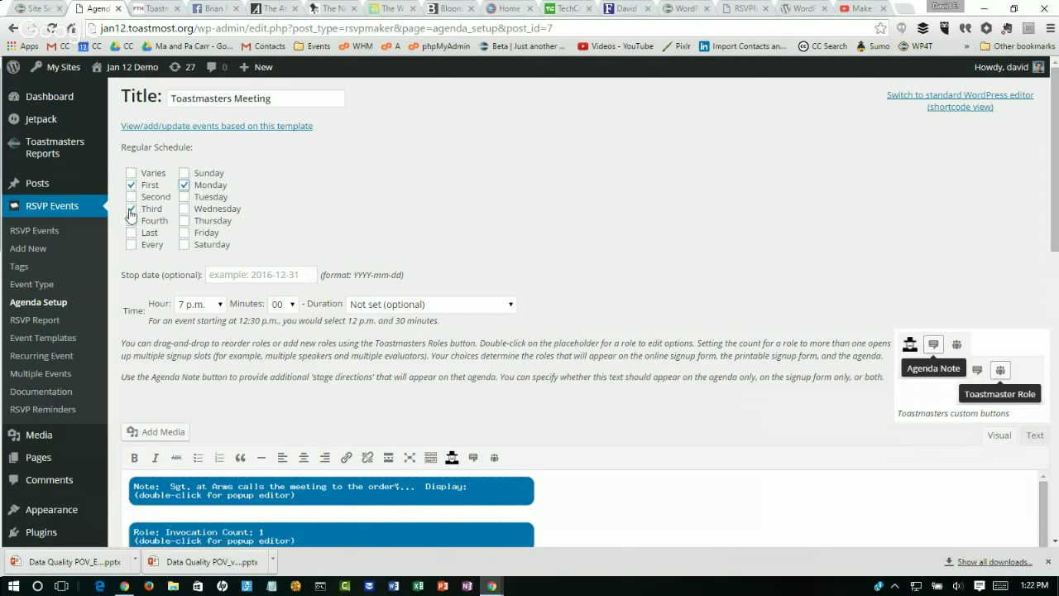
{"action": "left_click", "coordinate": [131, 245]}
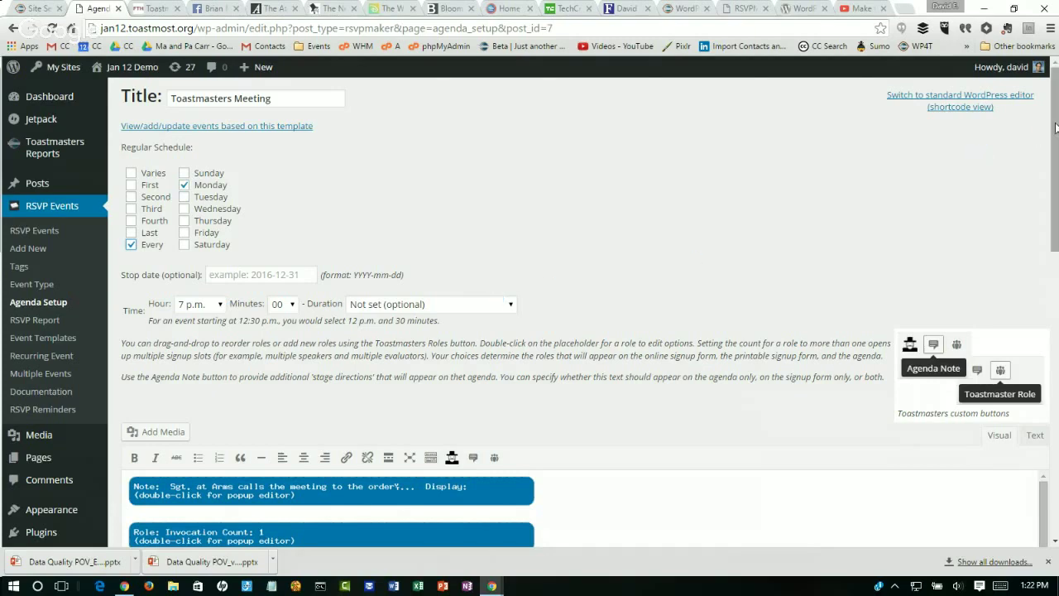
{"action": "left_click_drag", "start_coordinate": [1055, 125], "coordinate": [1057, 182]}
{"action": "left_click", "coordinate": [508, 168]}
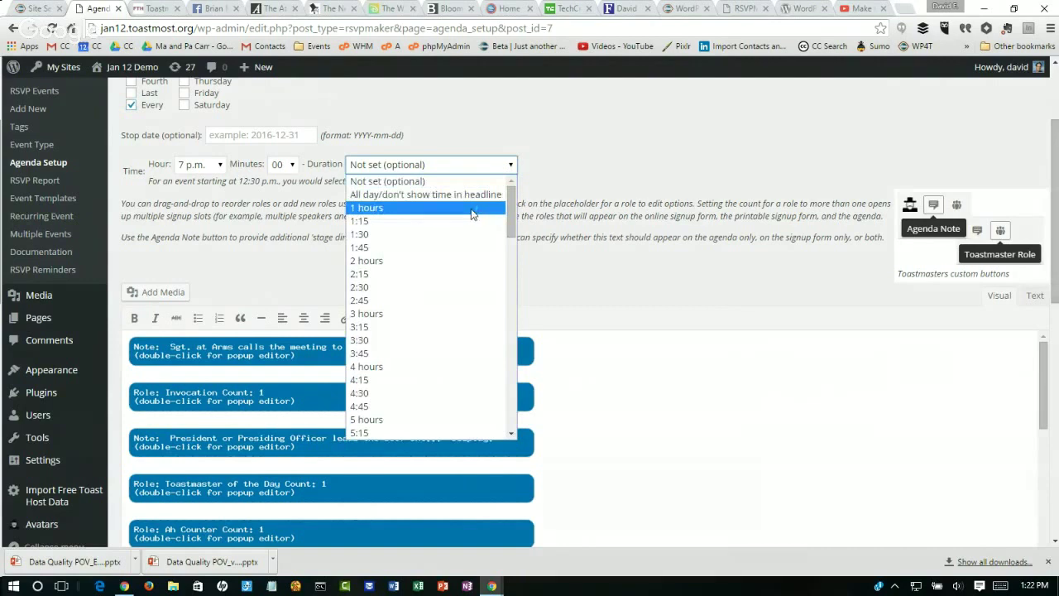
{"action": "left_click", "coordinate": [469, 235]}
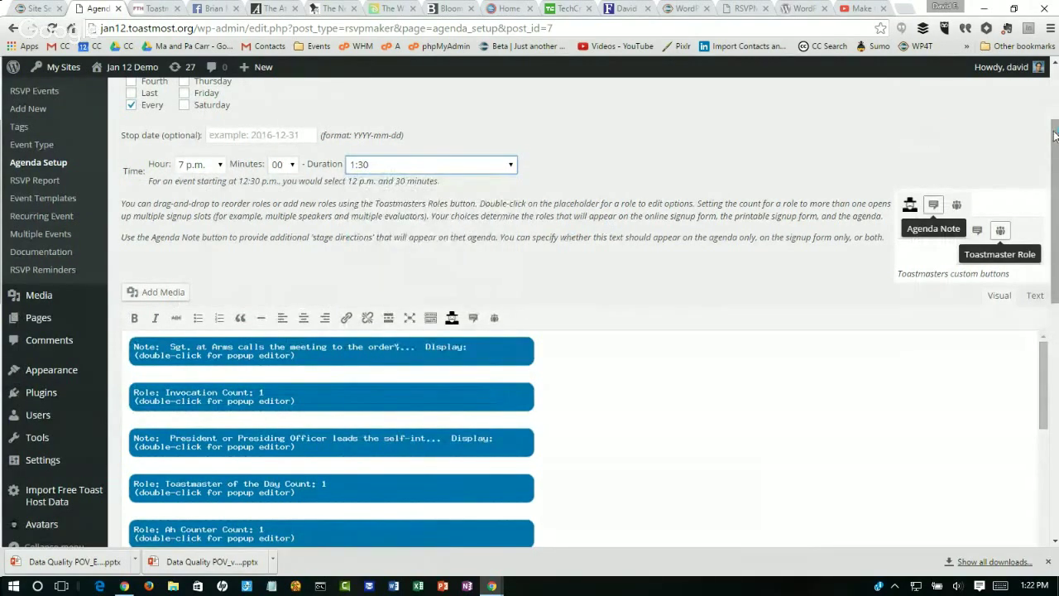
{"action": "left_click_drag", "start_coordinate": [1055, 135], "coordinate": [1056, 206]}
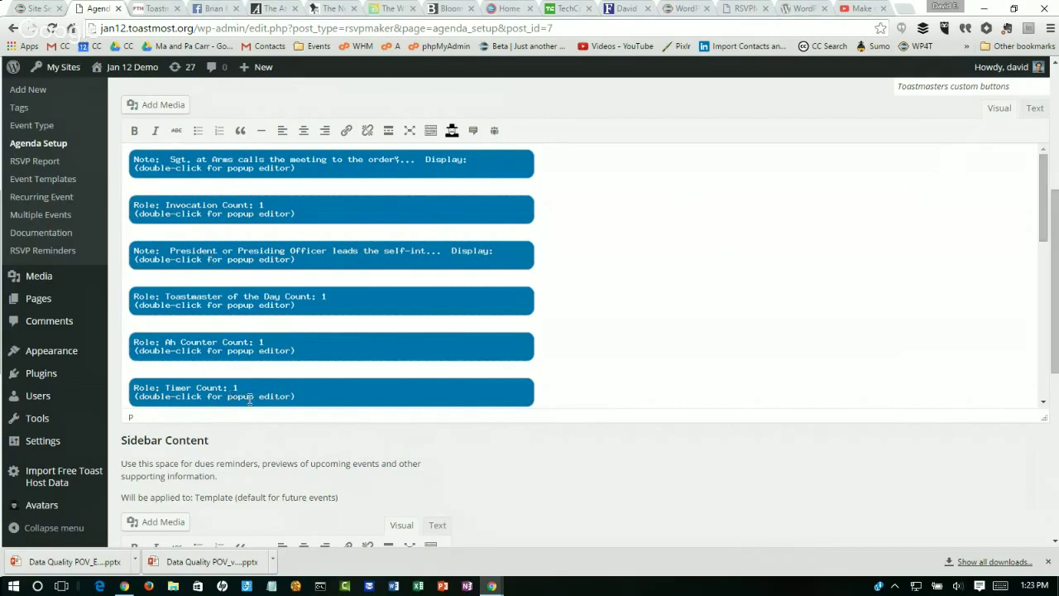
{"action": "left_click", "coordinate": [346, 389]}
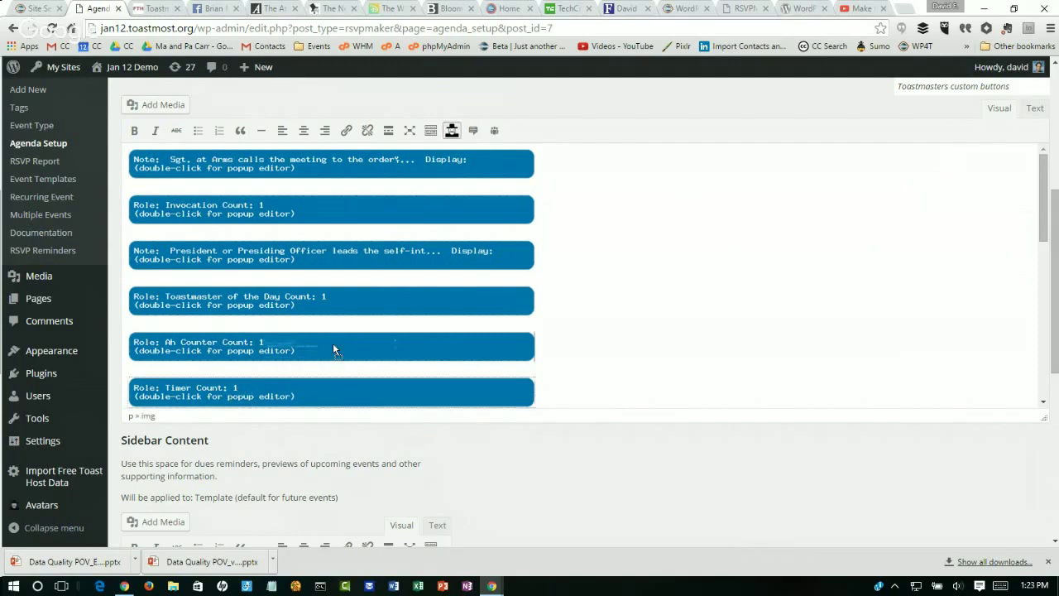
{"action": "left_click_drag", "start_coordinate": [284, 322], "coordinate": [285, 323]}
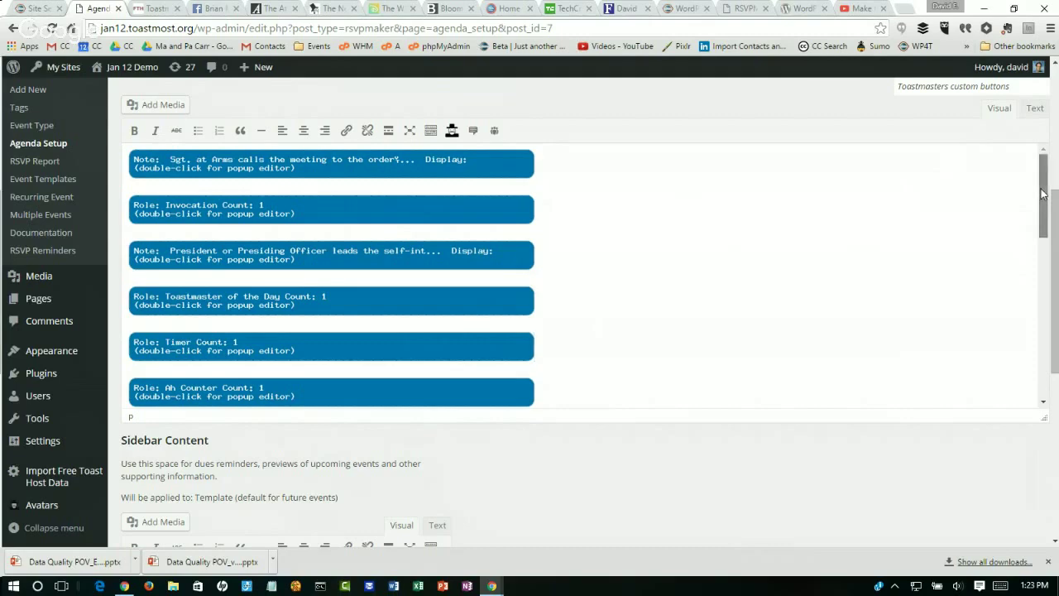
{"action": "key", "text": "ctrl+minus"}
{"action": "left_click_drag", "start_coordinate": [1043, 193], "coordinate": [1046, 317]}
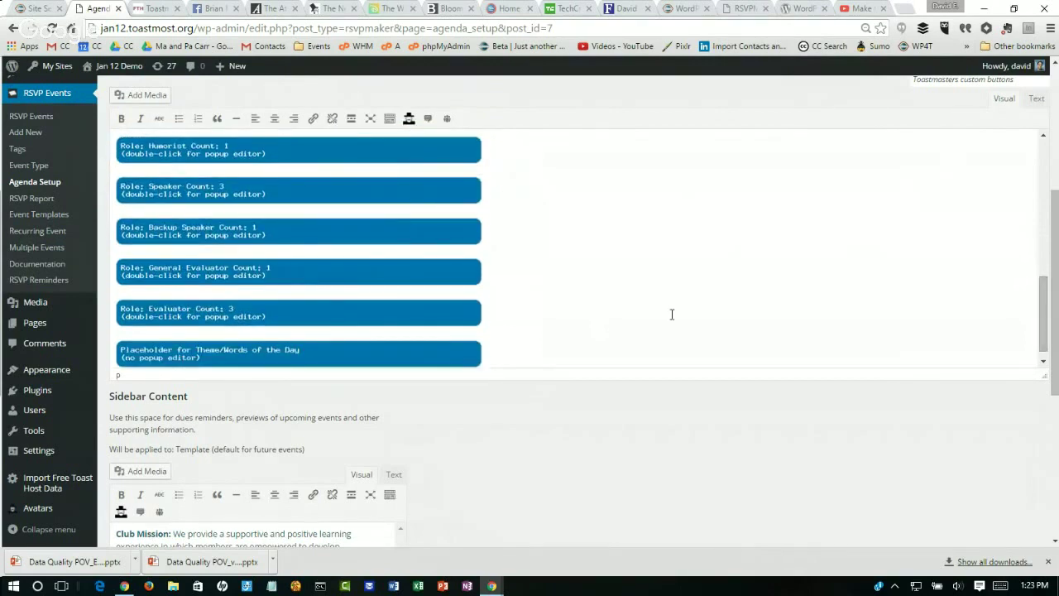
{"action": "double_click", "coordinate": [205, 189]}
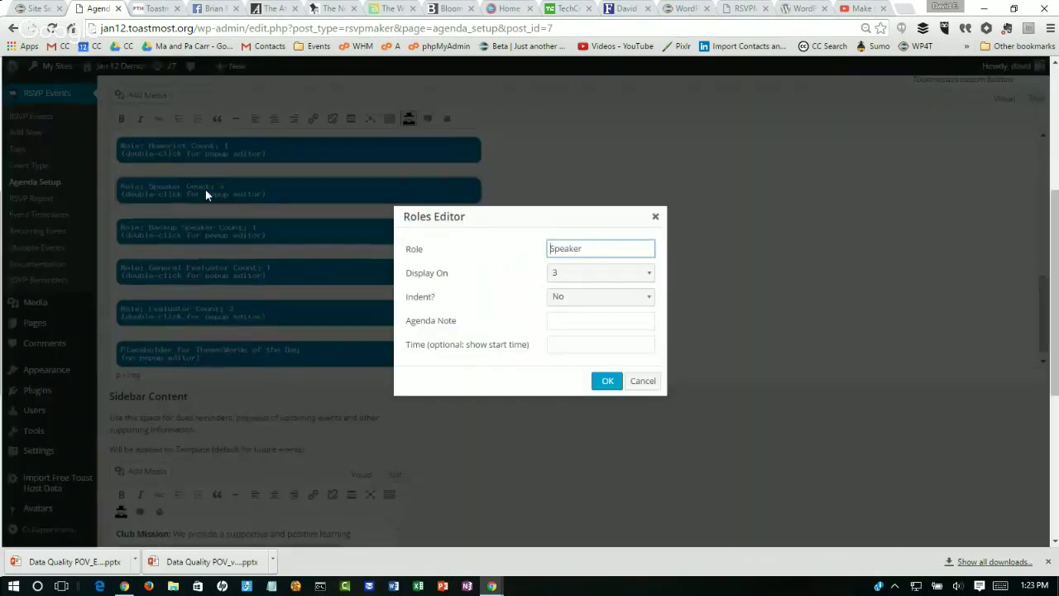
{"action": "left_click", "coordinate": [578, 277]}
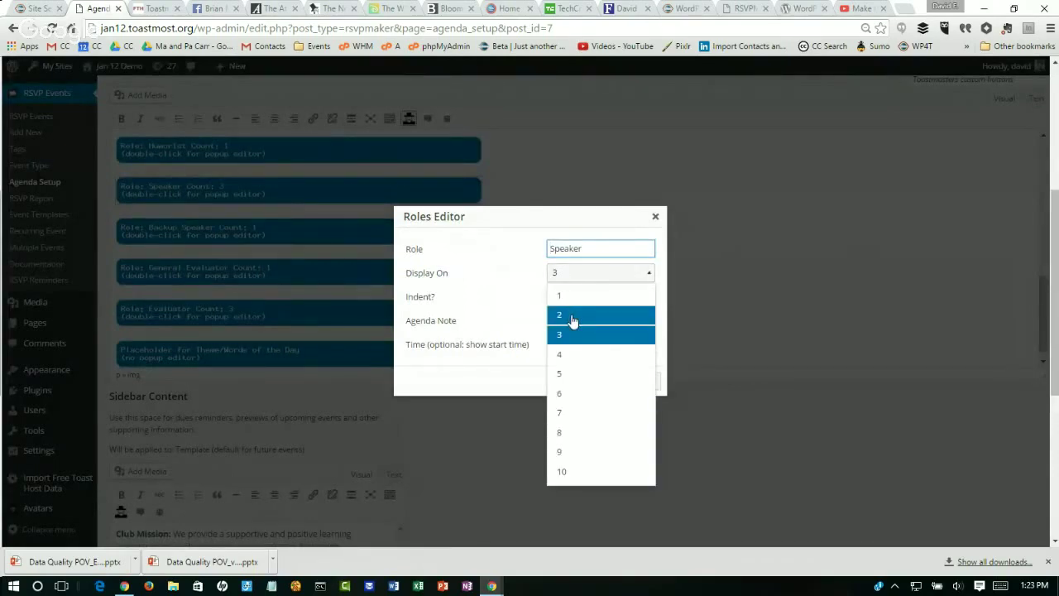
{"action": "left_click", "coordinate": [571, 318]}
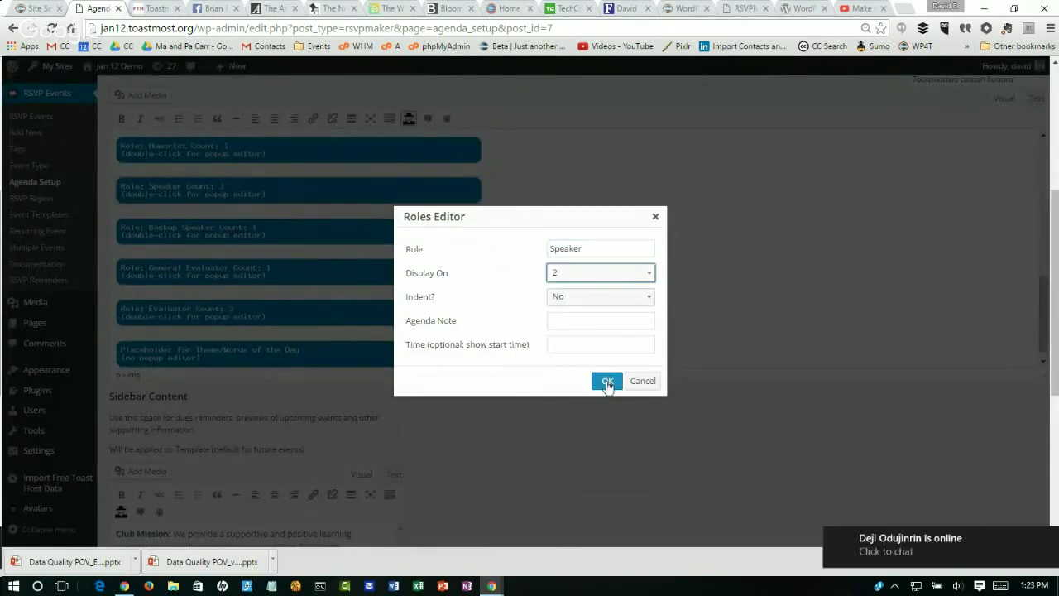
{"action": "left_click", "coordinate": [607, 381]}
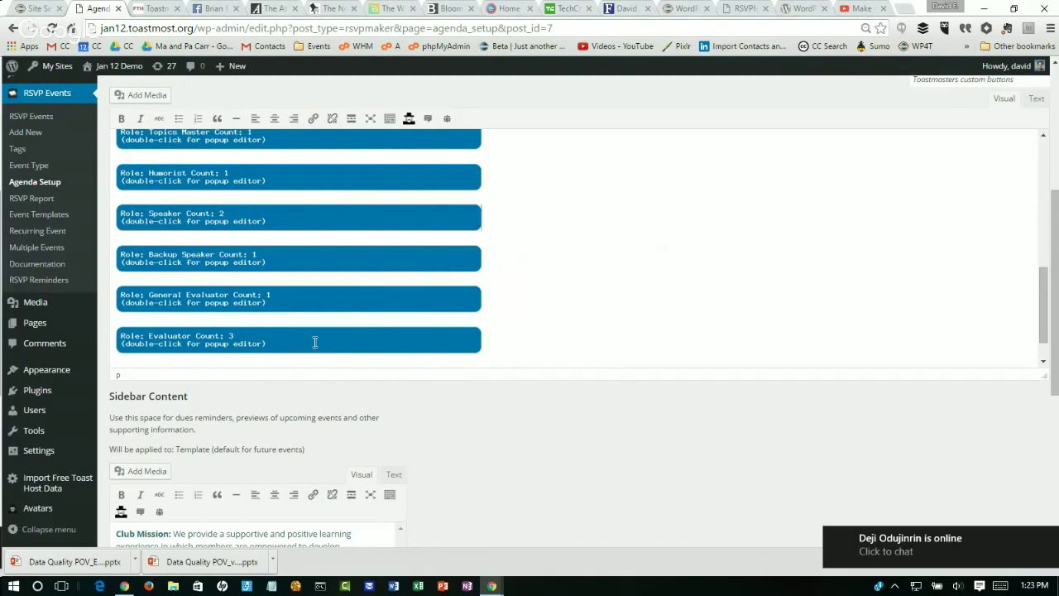
{"action": "double_click", "coordinate": [315, 341]}
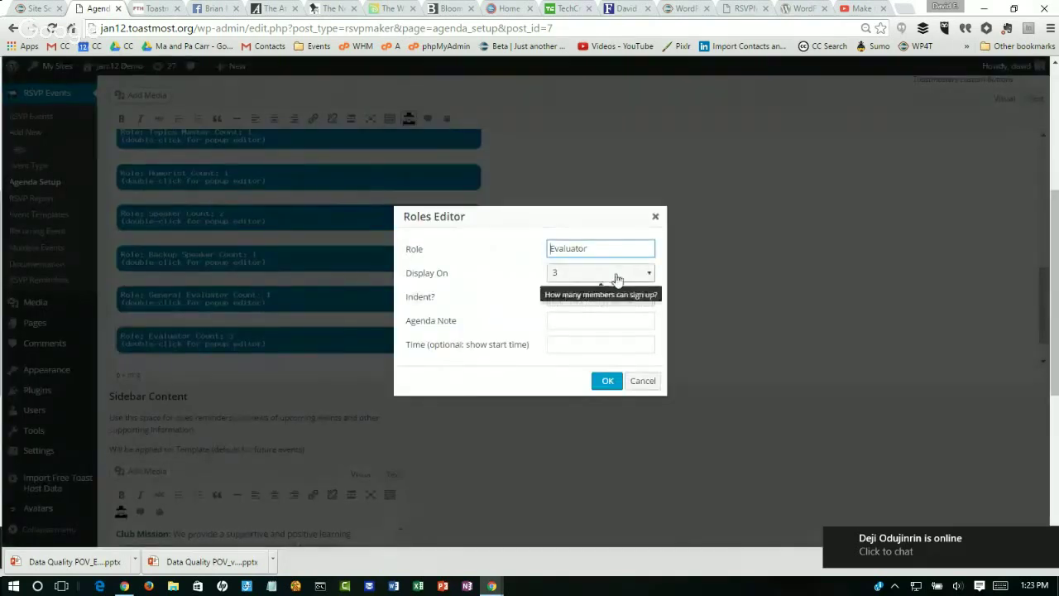
{"action": "left_click", "coordinate": [616, 278]}
{"action": "left_click", "coordinate": [606, 315]}
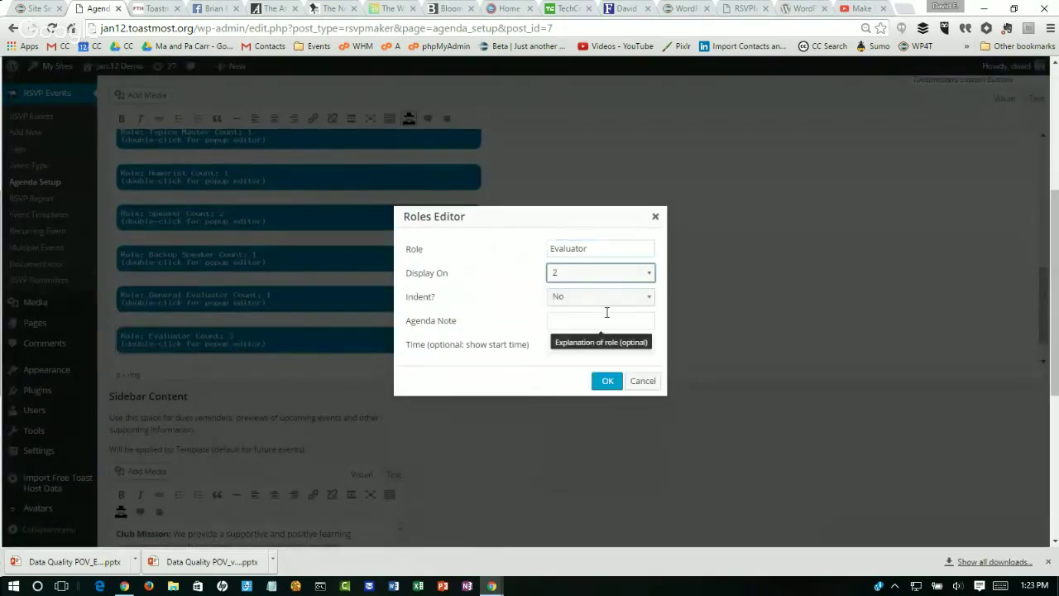
{"action": "left_click", "coordinate": [607, 382]}
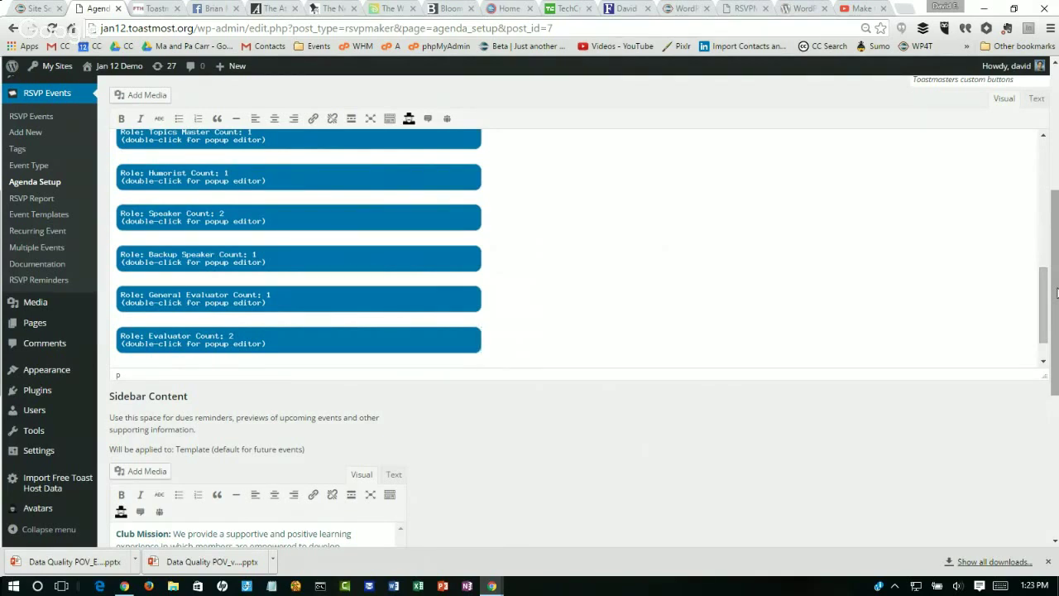
Step: Add 'Please Pay Your Dues: $5 per week.' below the Club Mission, bolding the label
{"action": "left_click_drag", "start_coordinate": [1056, 288], "coordinate": [1056, 398]}
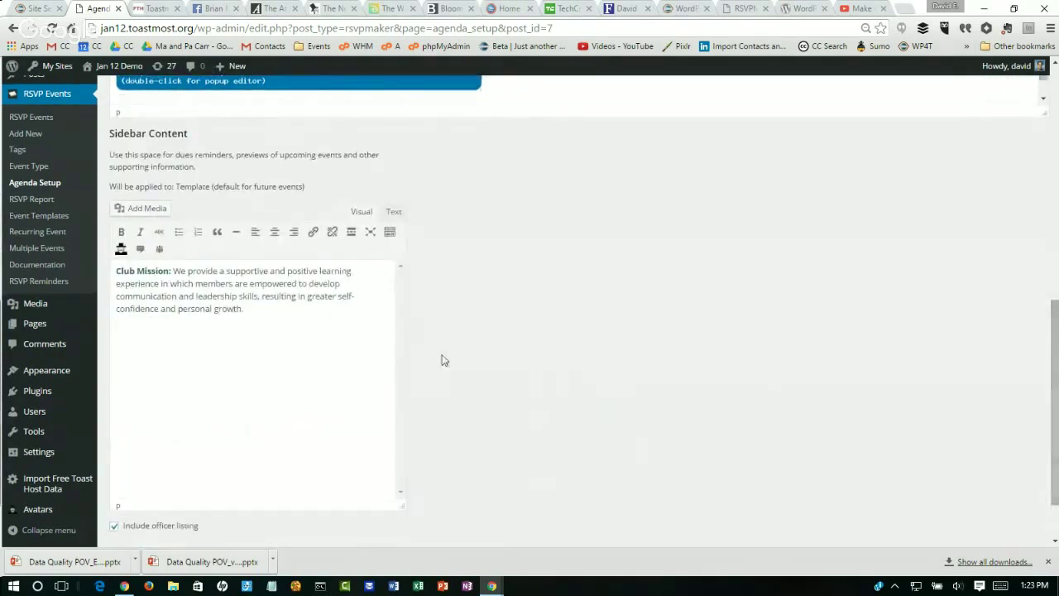
{"action": "left_click", "coordinate": [287, 313]}
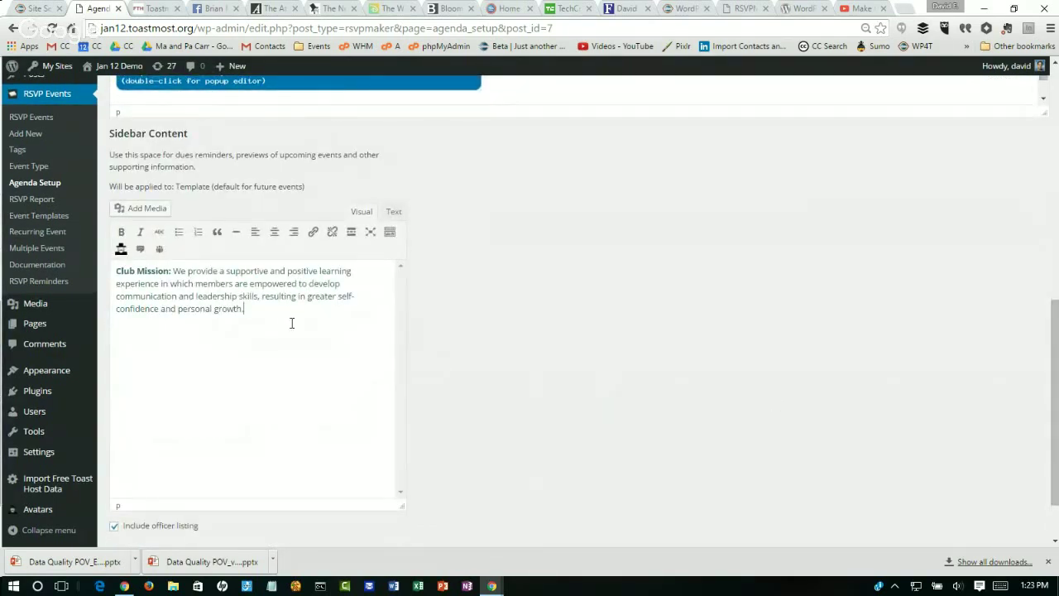
{"action": "key", "text": "Return"}
{"action": "type", "text": "Please pa"}
{"action": "key", "text": "BackSpace"}
{"action": "key", "text": "BackSpace"}
{"action": "type", "text": "Pay"}
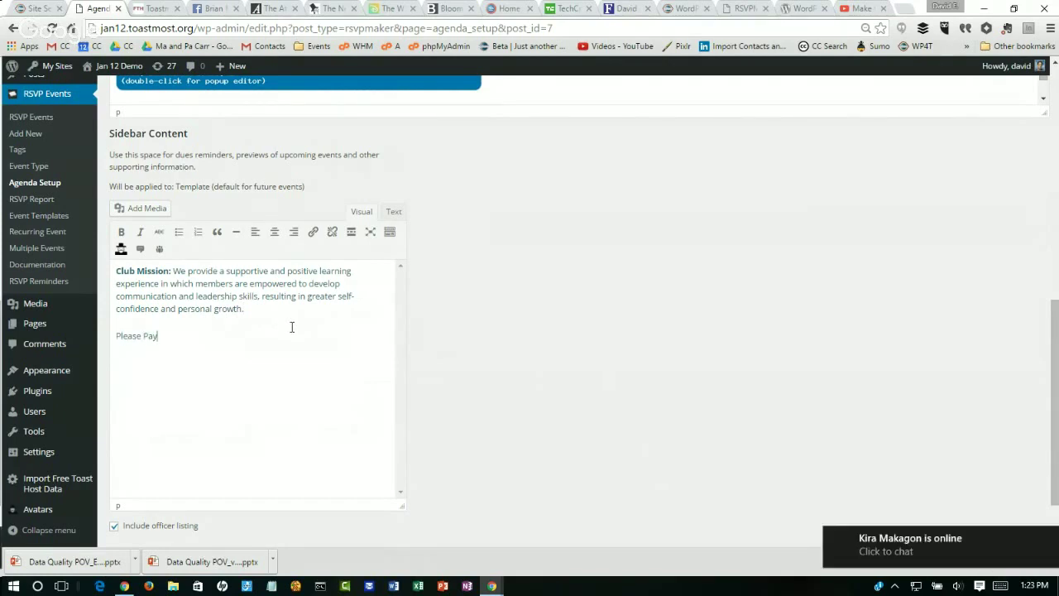
{"action": "type", "text": " Your Dues: $5 pe"}
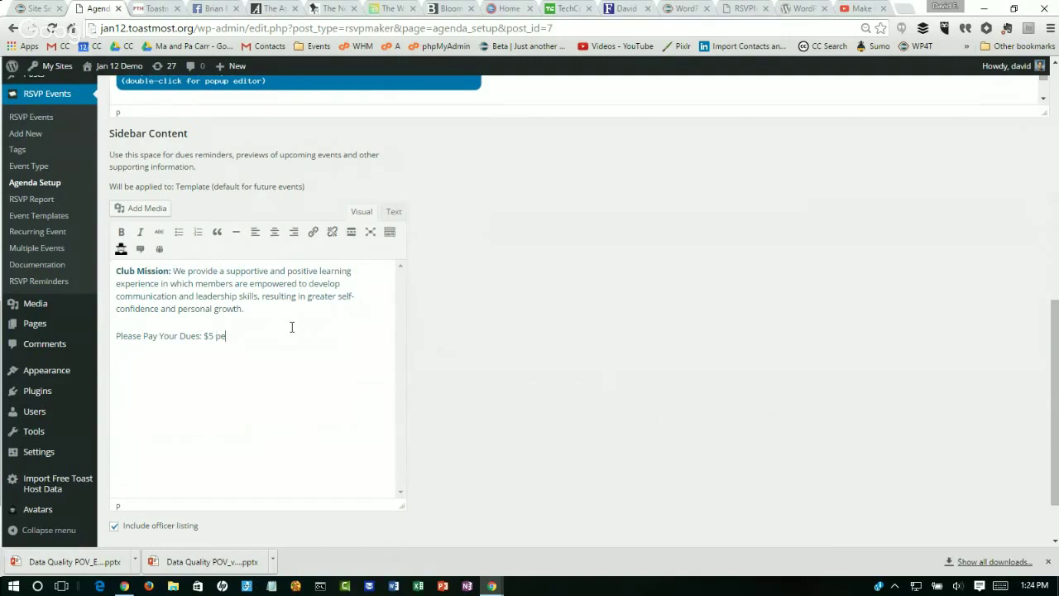
{"action": "type", "text": "r week."}
{"action": "key", "text": "Home"}
{"action": "key", "text": "shift+Right"}
{"action": "key", "text": "shift+Right"}
{"action": "key", "text": "shift+Right"}
{"action": "key", "text": "shift+Right"}
{"action": "key", "text": "shift+Right"}
{"action": "key", "text": "shift+Right"}
{"action": "key", "text": "shift+Right"}
{"action": "key", "text": "shift+Right"}
{"action": "key", "text": "shift+Right"}
{"action": "key", "text": "shift+Right"}
{"action": "key", "text": "shift+Right"}
{"action": "key", "text": "shift+Right"}
{"action": "key", "text": "shift+Right"}
{"action": "key", "text": "shift+Right"}
{"action": "key", "text": "shift+Right"}
{"action": "key", "text": "shift+Right"}
{"action": "key", "text": "shift+Right"}
{"action": "key", "text": "shift+Right"}
{"action": "key", "text": "shift+Right"}
{"action": "key", "text": "shift+Right"}
{"action": "key", "text": "shift+Right"}
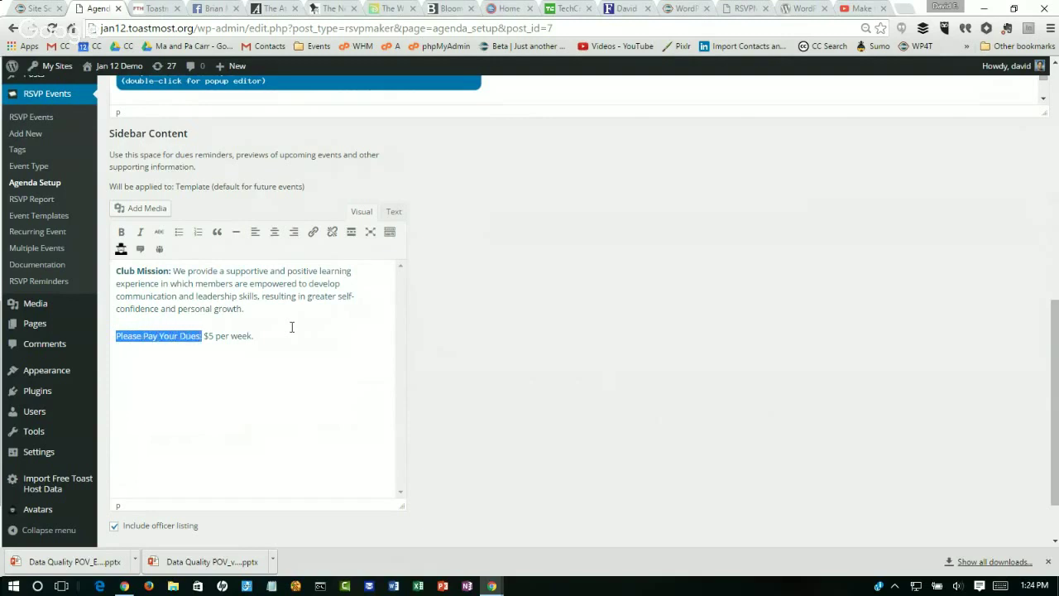
{"action": "key", "text": "ctrl+b"}
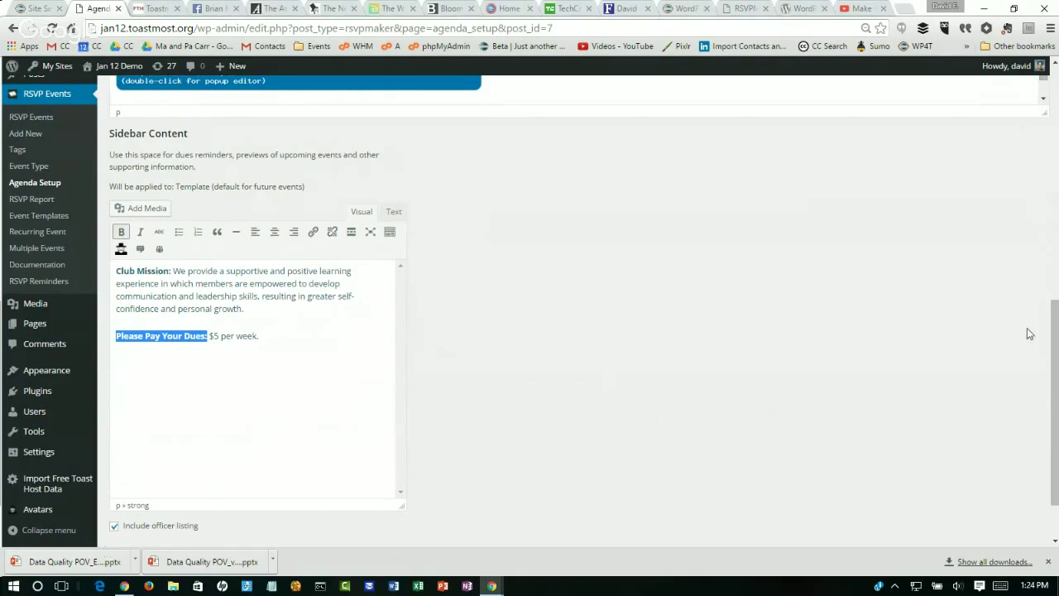
{"action": "left_click_drag", "start_coordinate": [1056, 331], "coordinate": [1057, 396]}
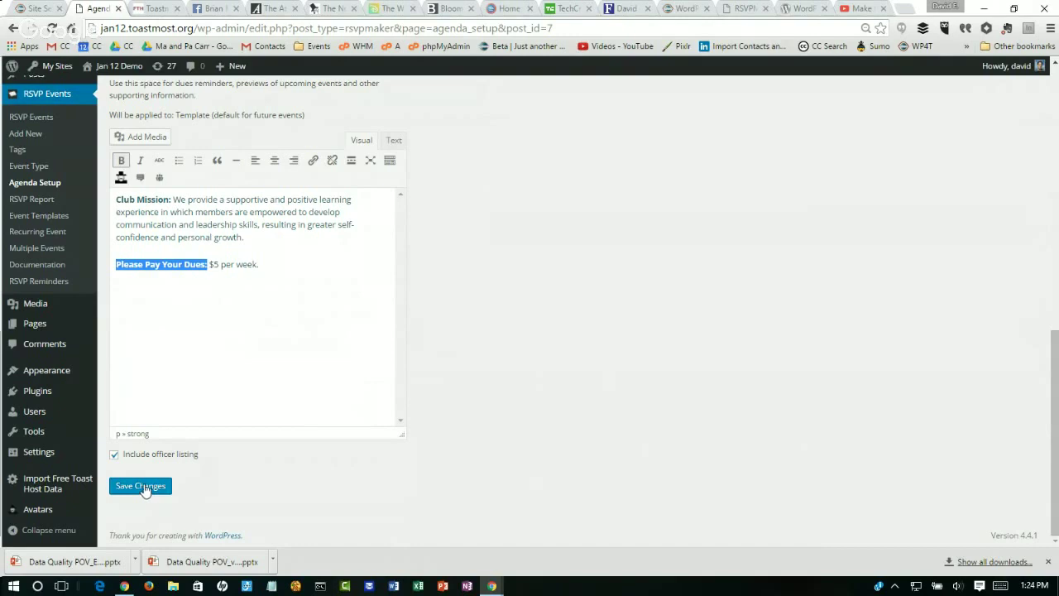
Step: Save the template and create Monday meetings for all dates except 2/15 and 7/04
{"action": "left_click", "coordinate": [143, 486]}
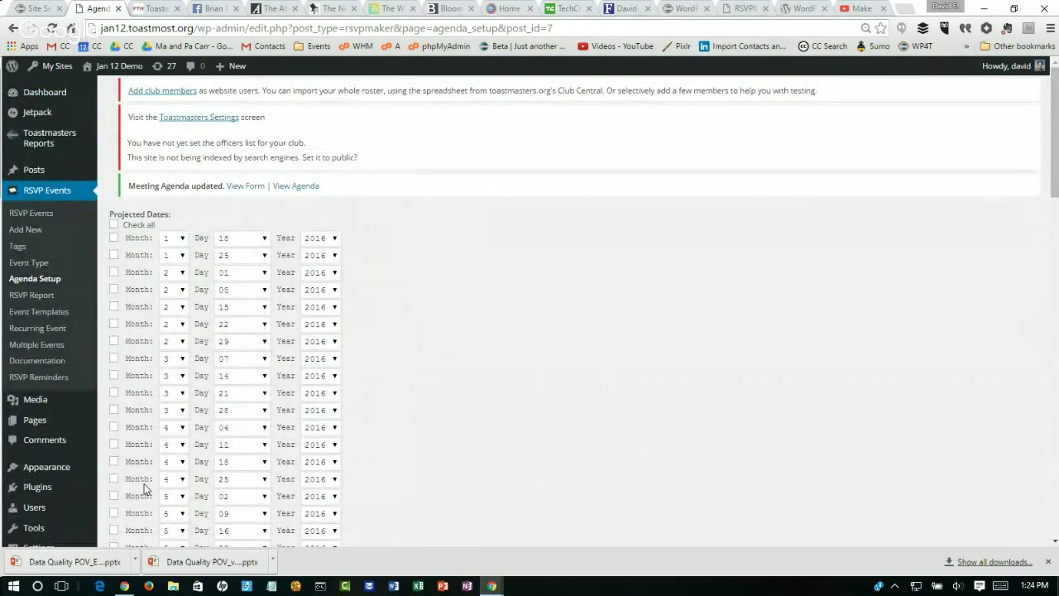
{"action": "left_click", "coordinate": [114, 225]}
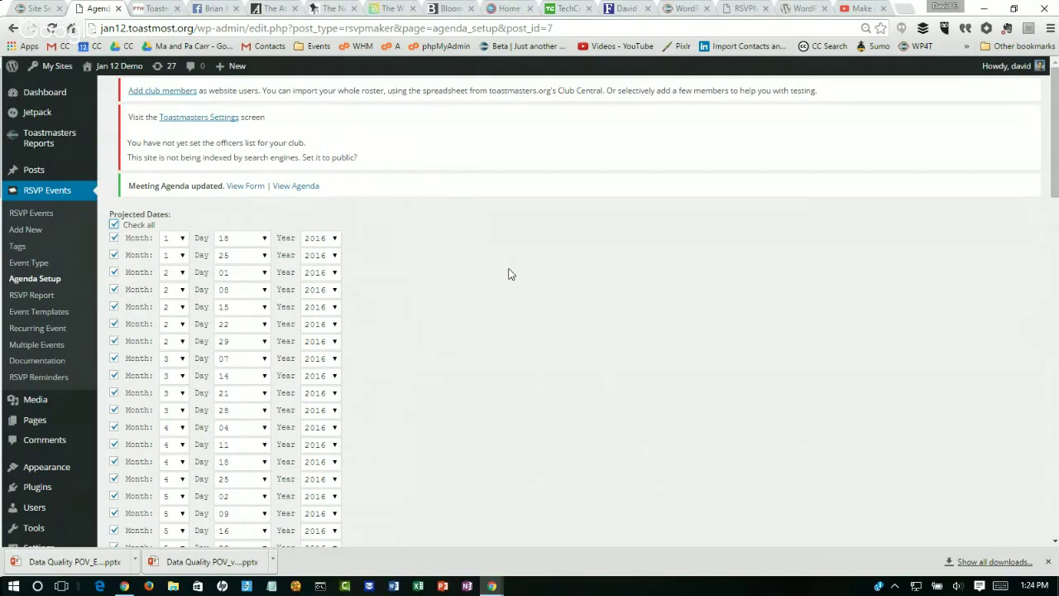
{"action": "left_click", "coordinate": [113, 307]}
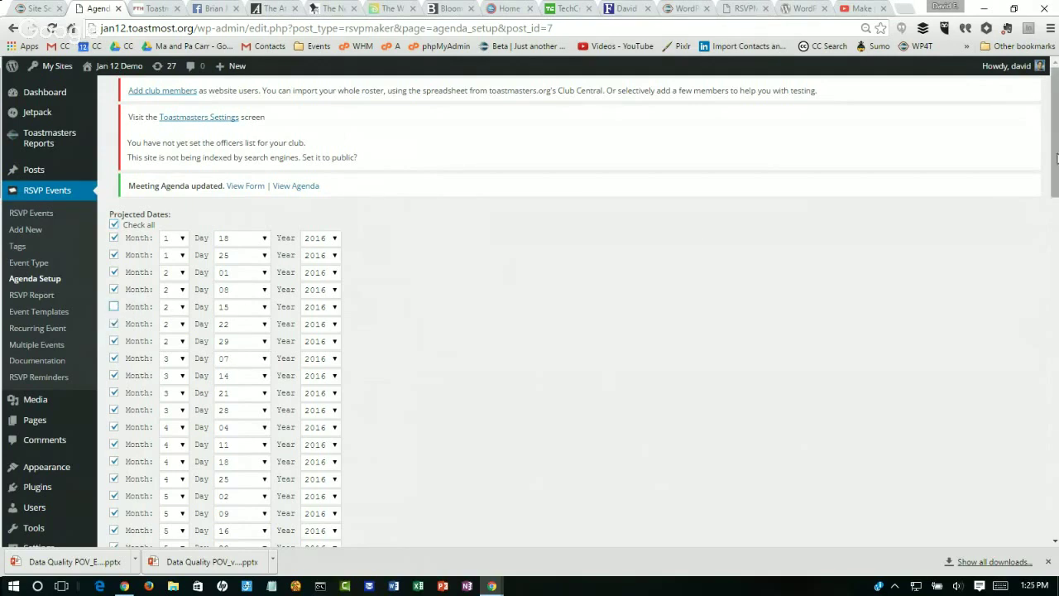
{"action": "left_click_drag", "start_coordinate": [1056, 159], "coordinate": [1057, 232]}
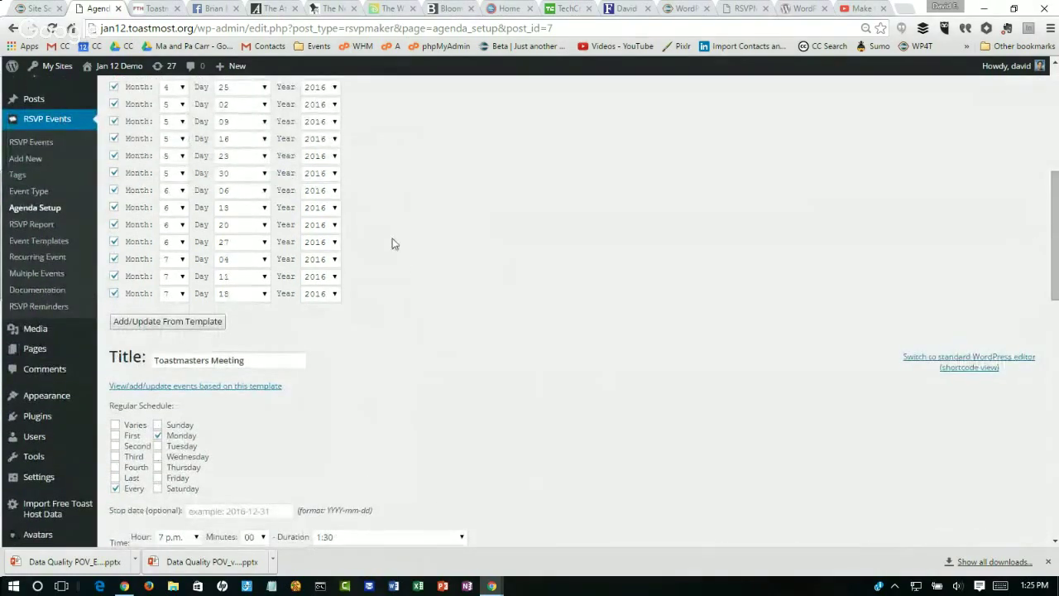
{"action": "left_click", "coordinate": [114, 260]}
{"action": "left_click", "coordinate": [165, 325]}
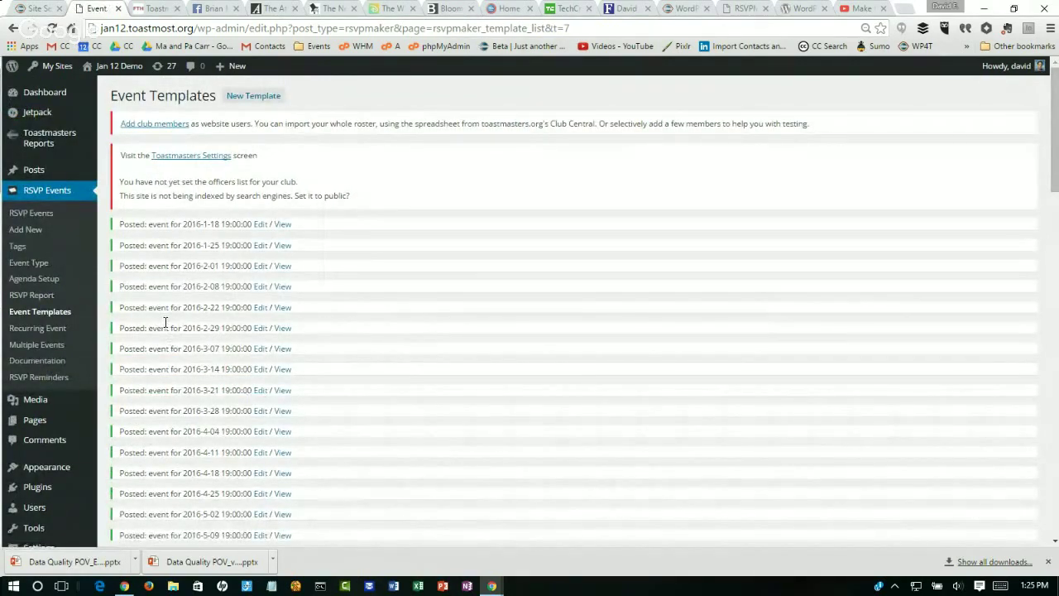
Step: View the January 18, 2016 meeting page, then open its Agenda Setup from the admin bar
{"action": "left_click", "coordinate": [283, 226]}
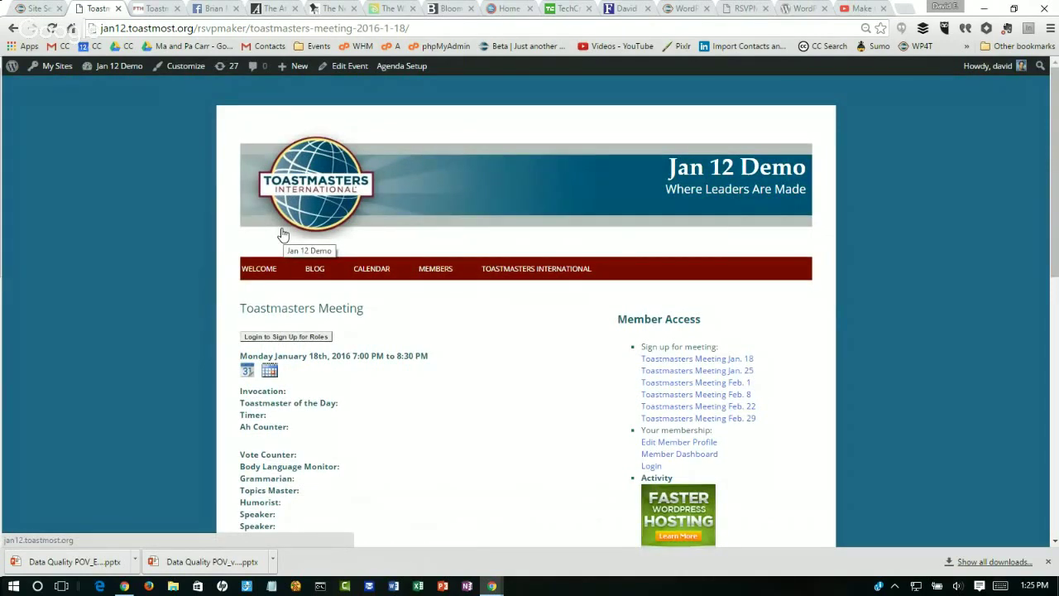
{"action": "left_click", "coordinate": [284, 339]}
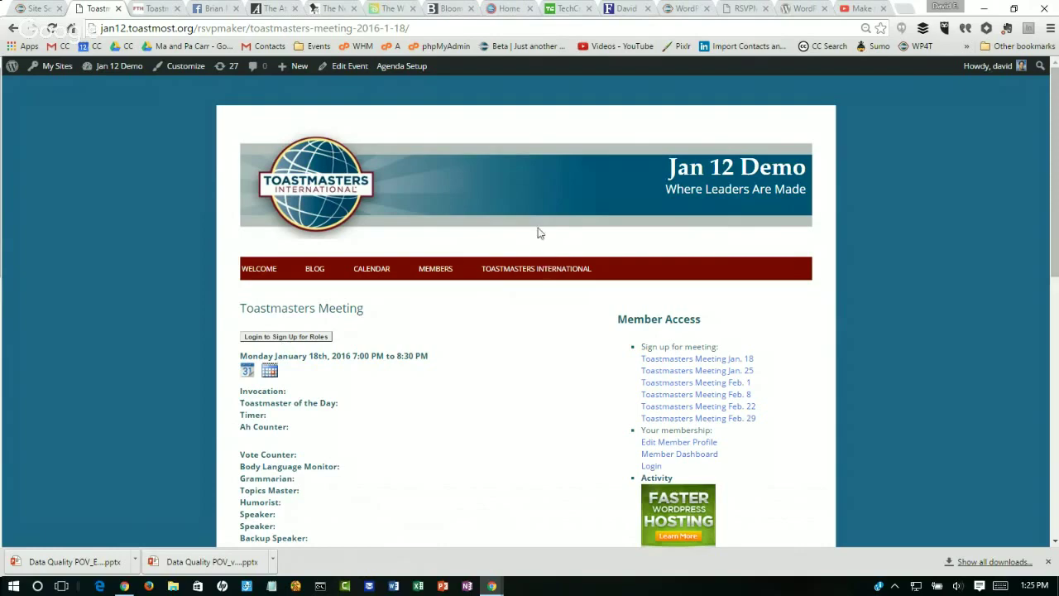
{"action": "key", "text": "ctrl+a"}
{"action": "left_click", "coordinate": [411, 71]}
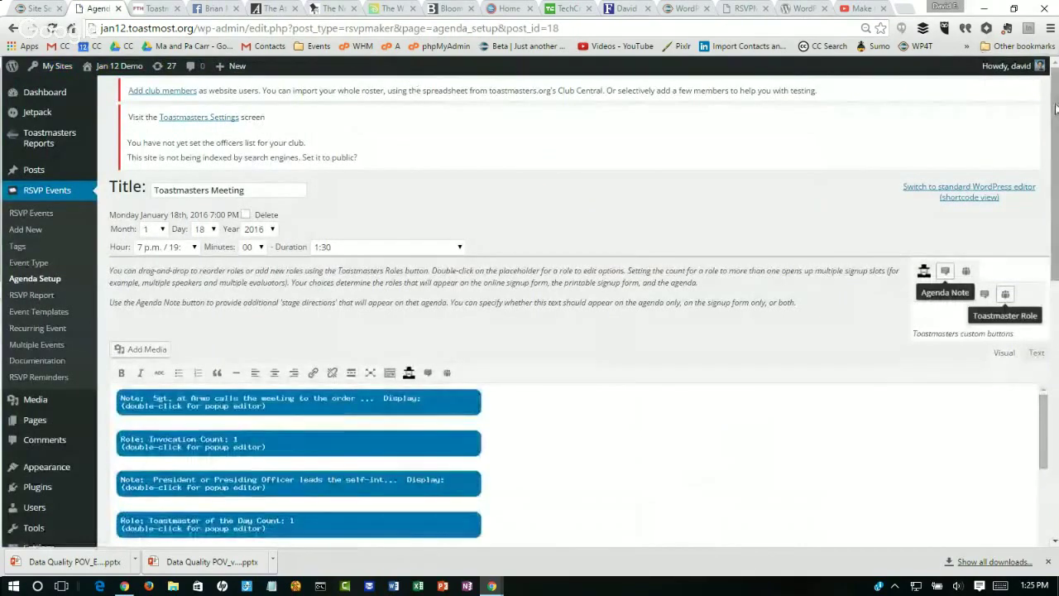
Step: Delete the blank line between Ah Counter and Vote Counter
{"action": "scroll", "coordinate": [1055, 111], "scroll_direction": "down", "scroll_amount": 1}
{"action": "scroll", "coordinate": [1056, 142], "scroll_direction": "down", "scroll_amount": 2}
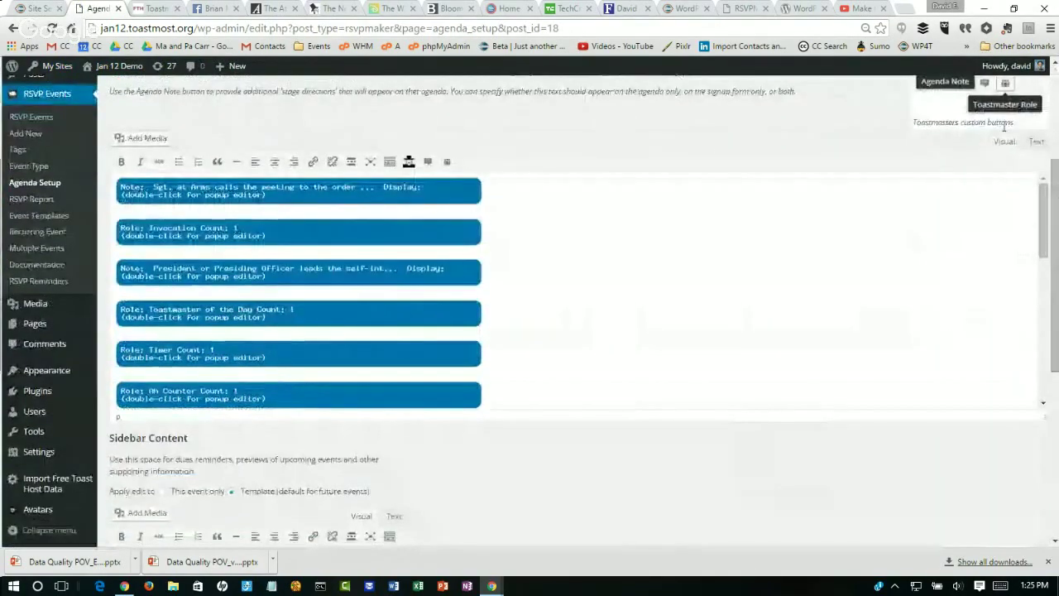
{"action": "scroll", "coordinate": [1043, 213], "scroll_direction": "down", "scroll_amount": 2}
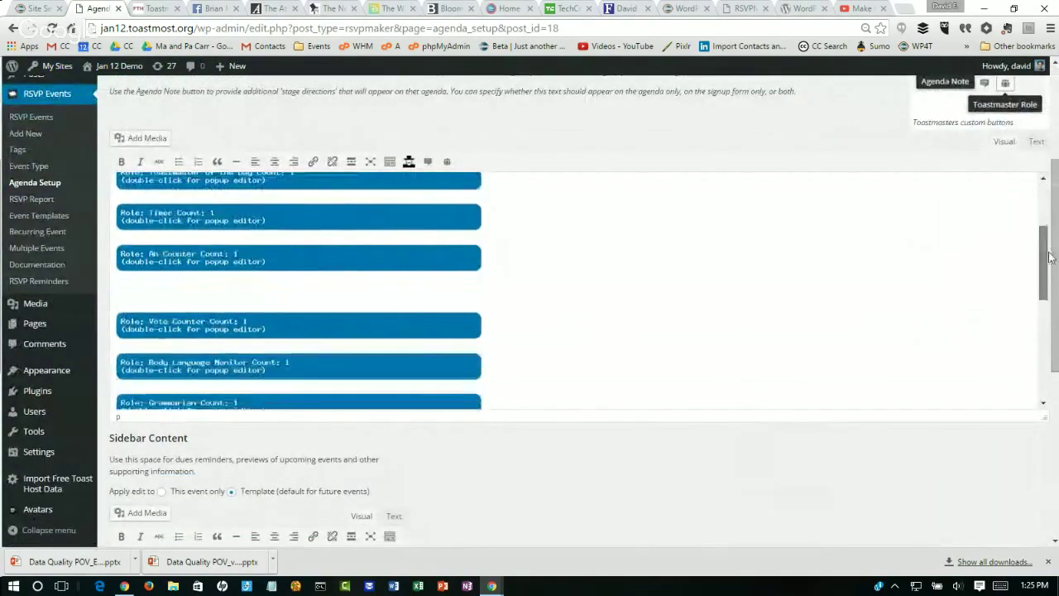
{"action": "left_click", "coordinate": [197, 295]}
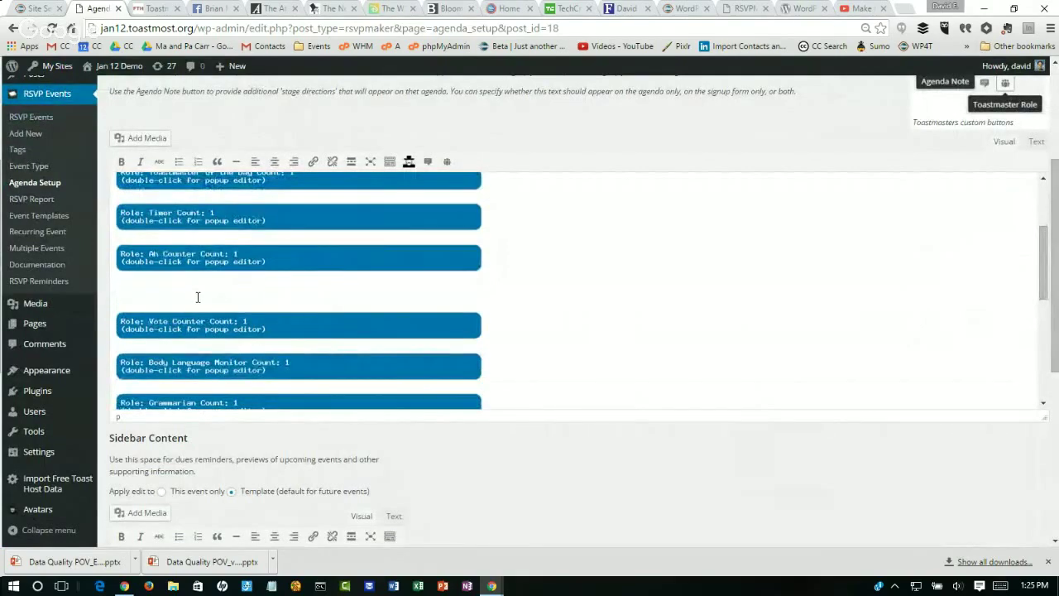
{"action": "key", "text": "BackSpace"}
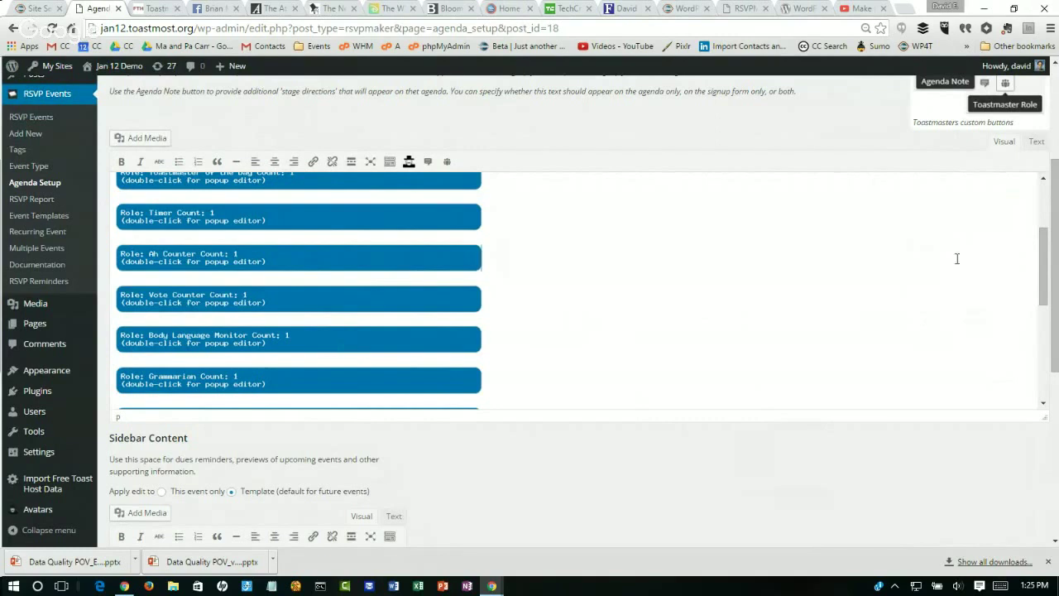
Step: Add a new Joker role right after Humorist
{"action": "left_click_drag", "start_coordinate": [1040, 259], "coordinate": [1048, 358]}
{"action": "double_click", "coordinate": [253, 225]}
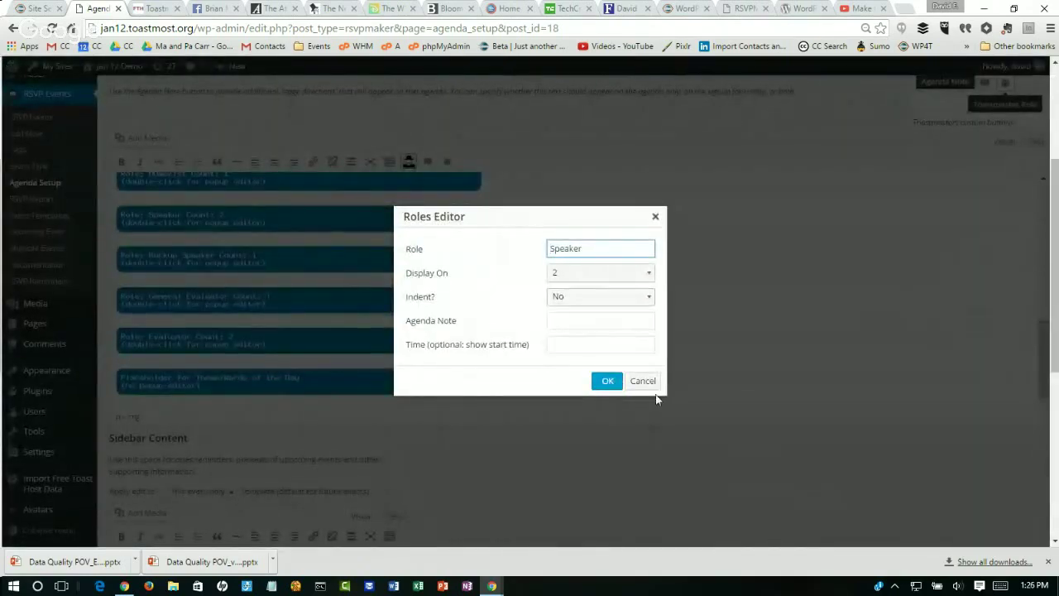
{"action": "left_click", "coordinate": [641, 382]}
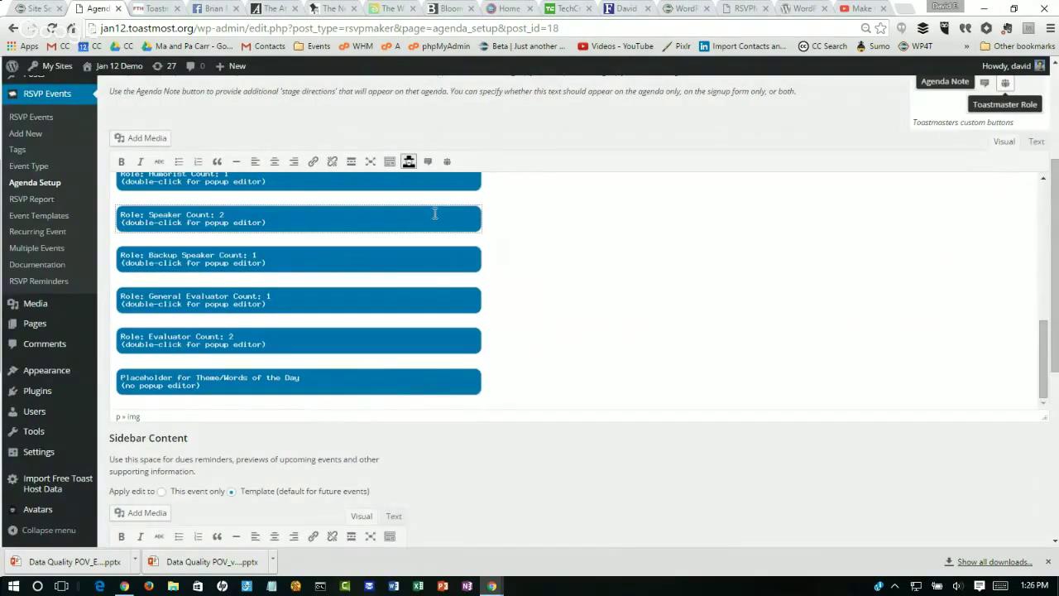
{"action": "left_click", "coordinate": [446, 163]}
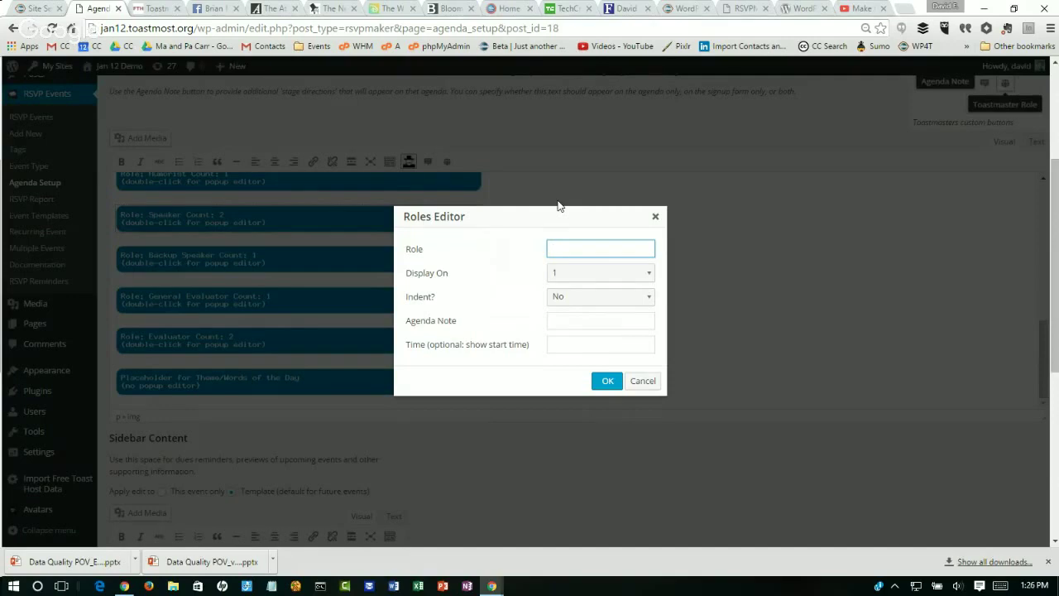
{"action": "type", "text": "Joker"}
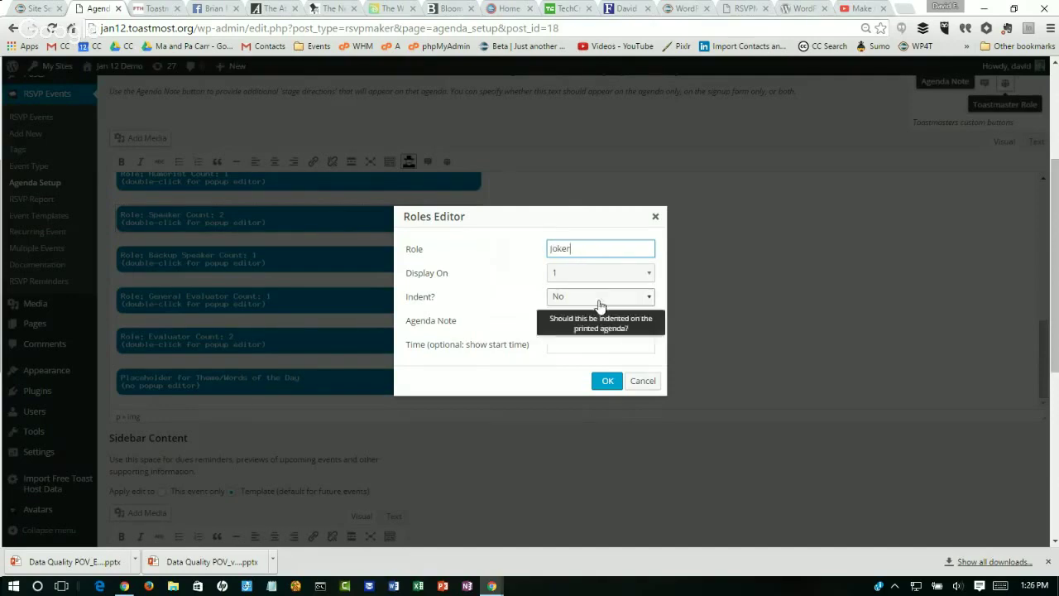
{"action": "left_click", "coordinate": [606, 382]}
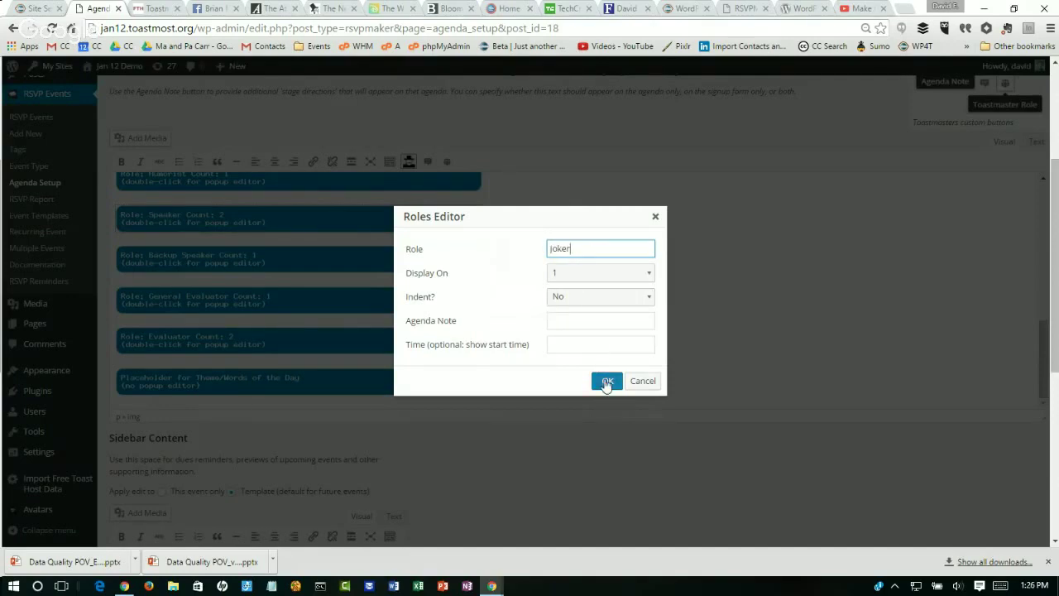
{"action": "right_click", "coordinate": [607, 379]}
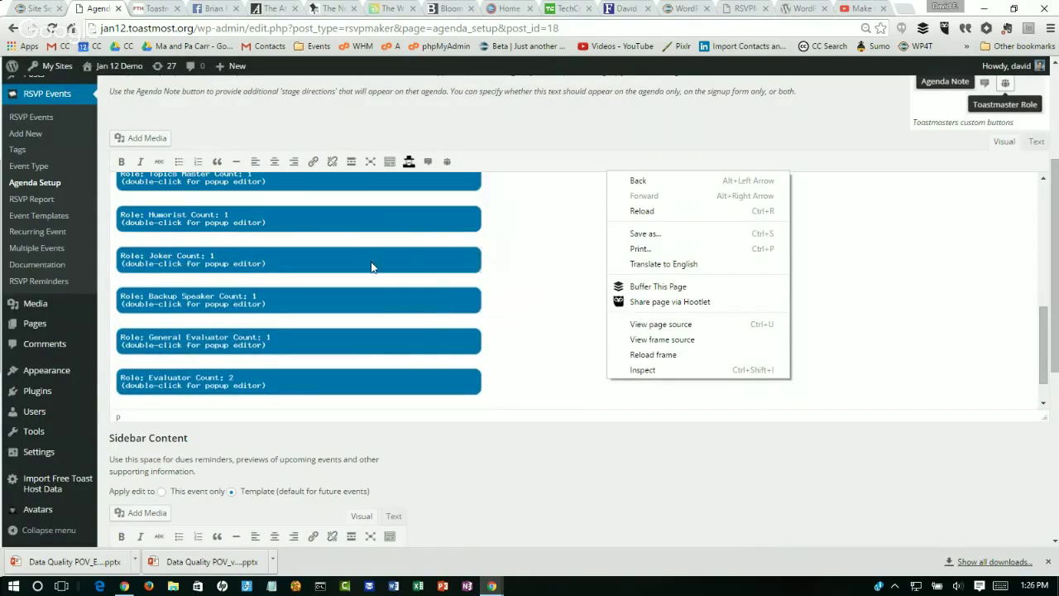
Step: Insert a 'Take a 5 minute break.' note displayed on the agenda only, after Joker
{"action": "left_click", "coordinate": [424, 163]}
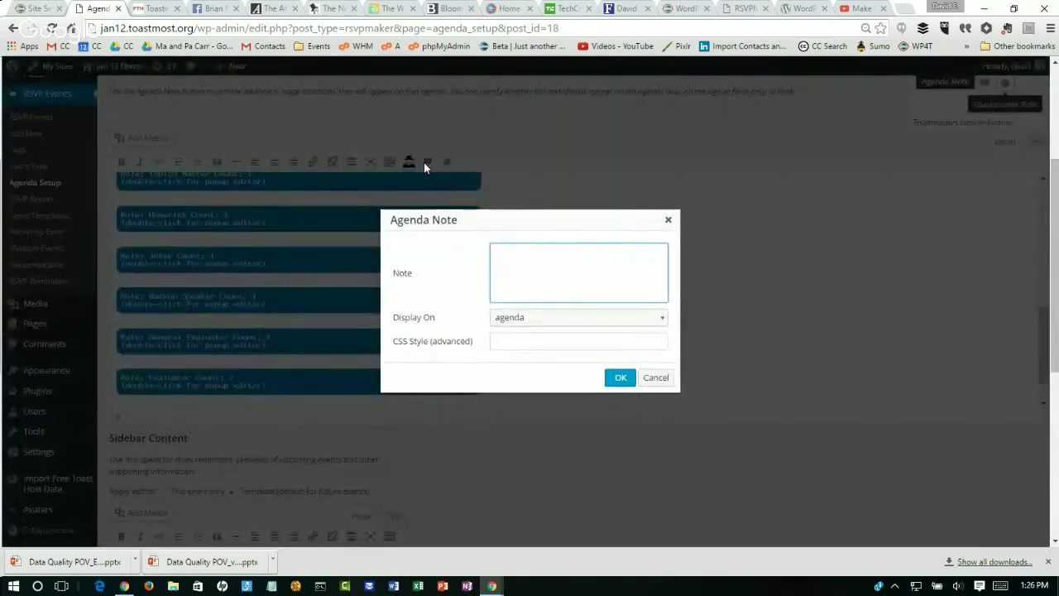
{"action": "type", "text": "Take a 5 minute break."}
{"action": "left_click", "coordinate": [585, 318]}
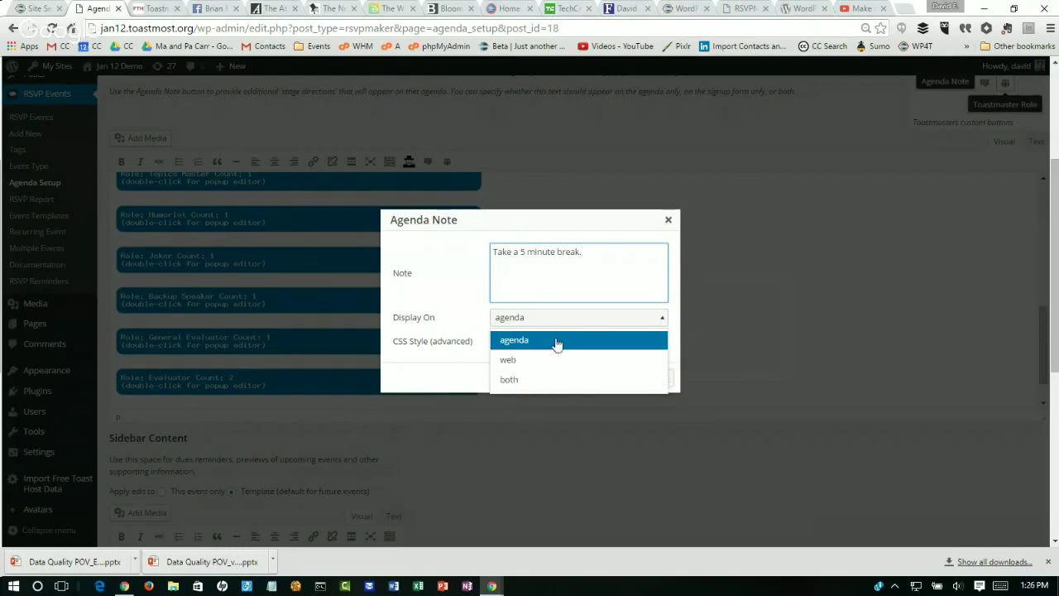
{"action": "left_click", "coordinate": [467, 307]}
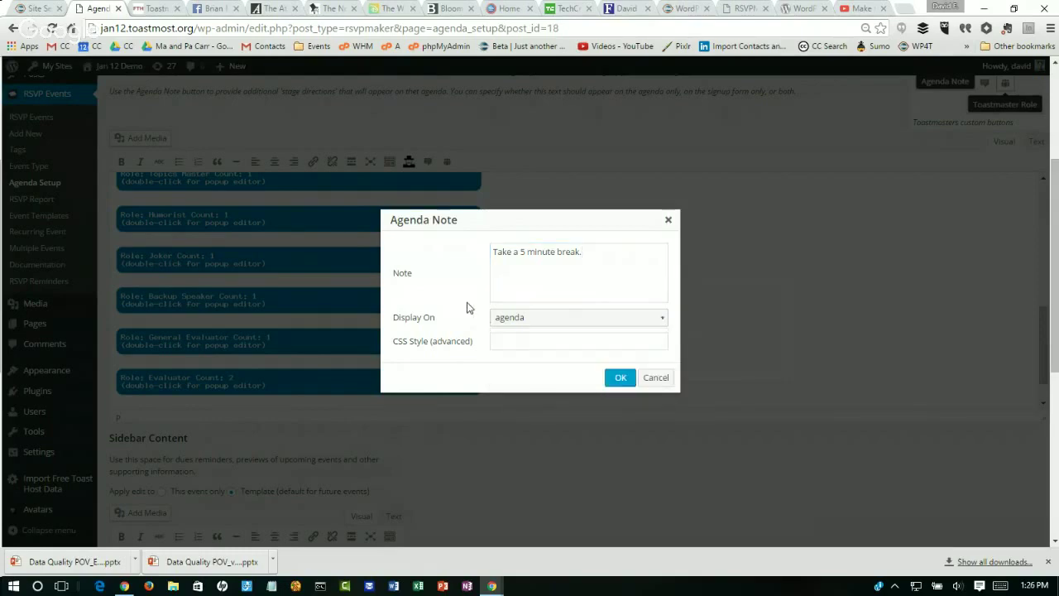
{"action": "left_click", "coordinate": [617, 378]}
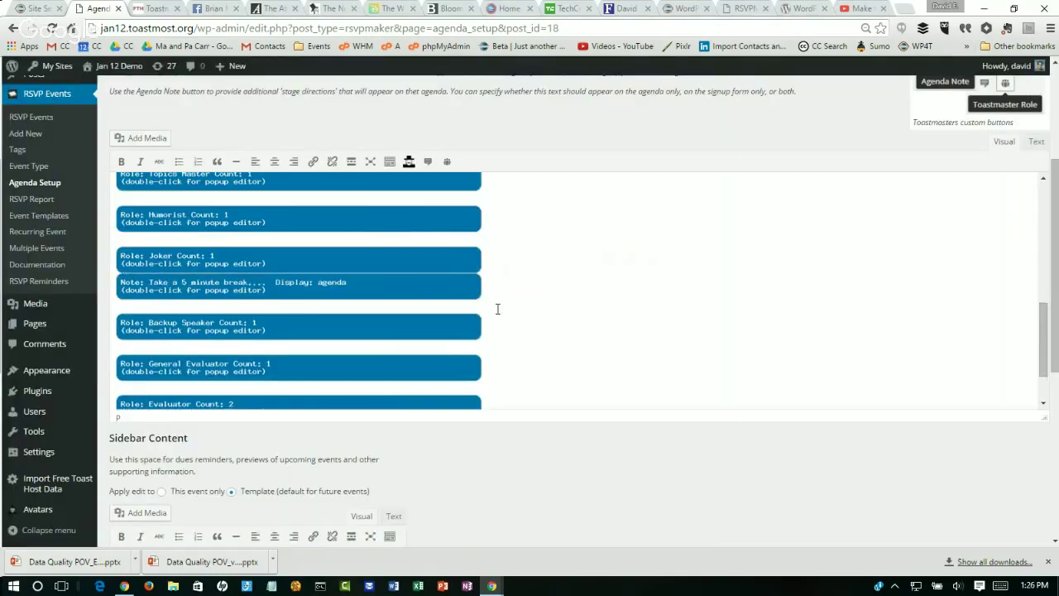
Step: Save the January 18 meeting's agenda changes
{"action": "left_click", "coordinate": [382, 283]}
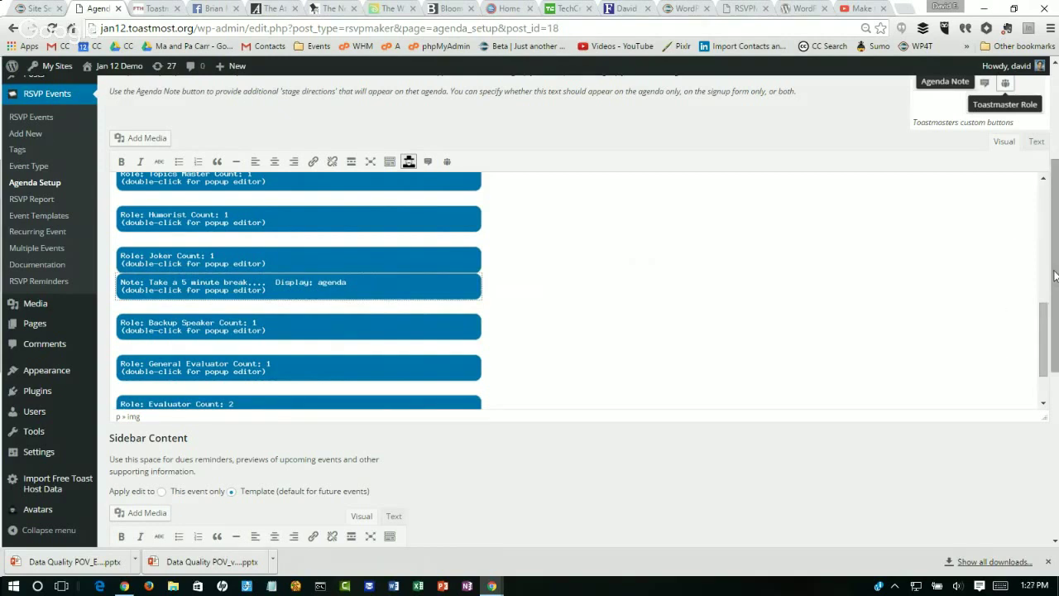
{"action": "left_click_drag", "start_coordinate": [1056, 281], "coordinate": [1056, 438]}
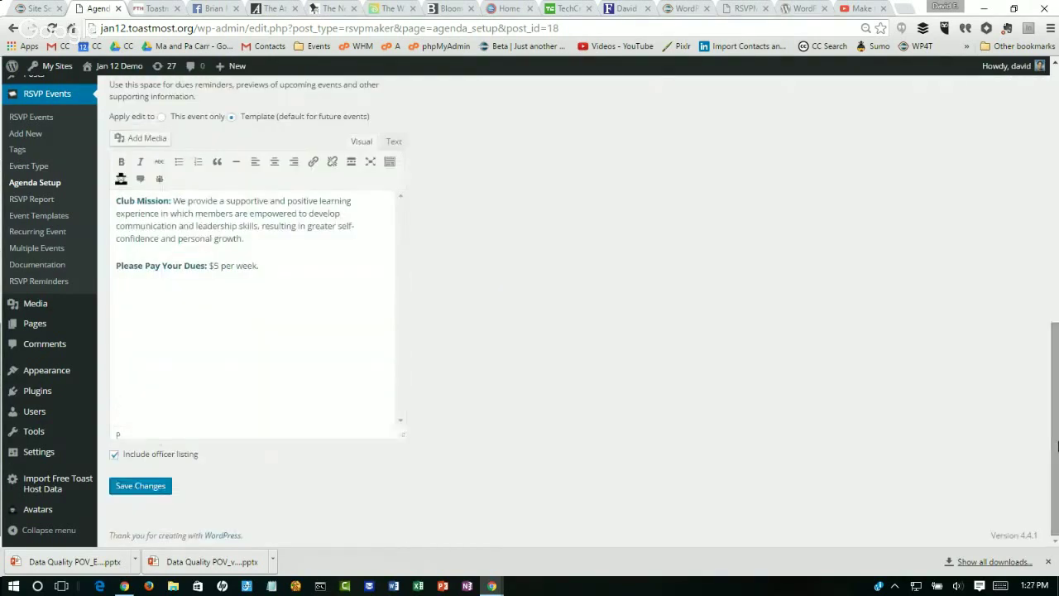
{"action": "left_click", "coordinate": [143, 489]}
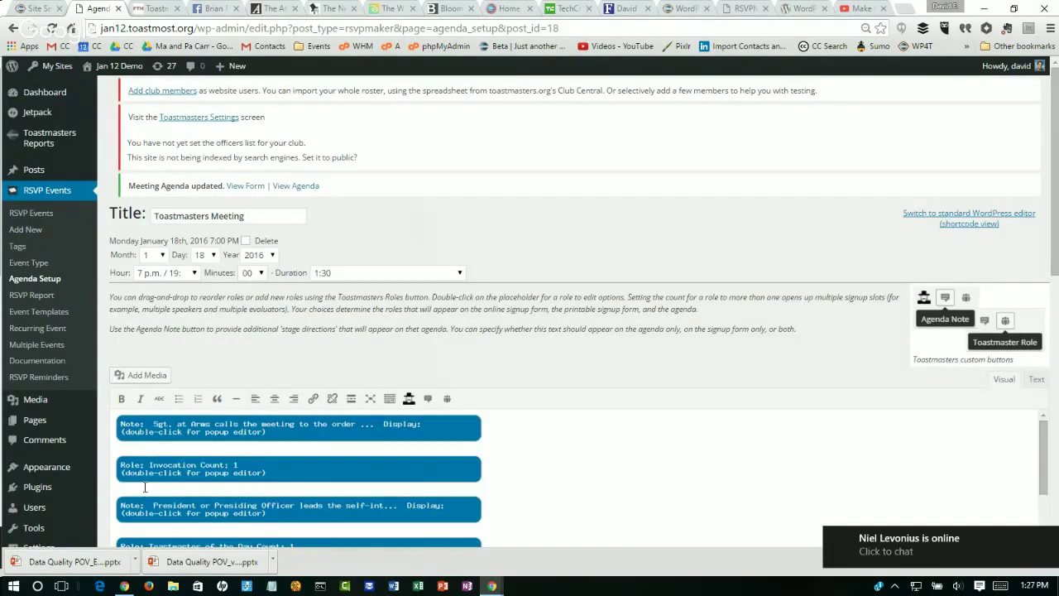
Step: Go to Users > Add Member and put the cursor in the empty Username field
{"action": "mouse_move", "coordinate": [58, 411]}
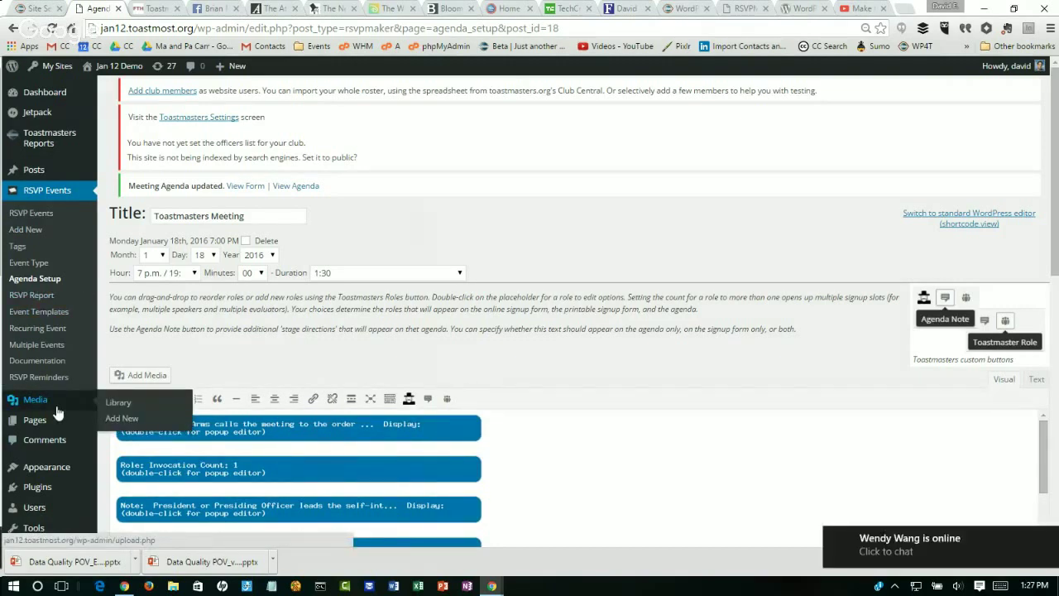
{"action": "mouse_move", "coordinate": [58, 507]}
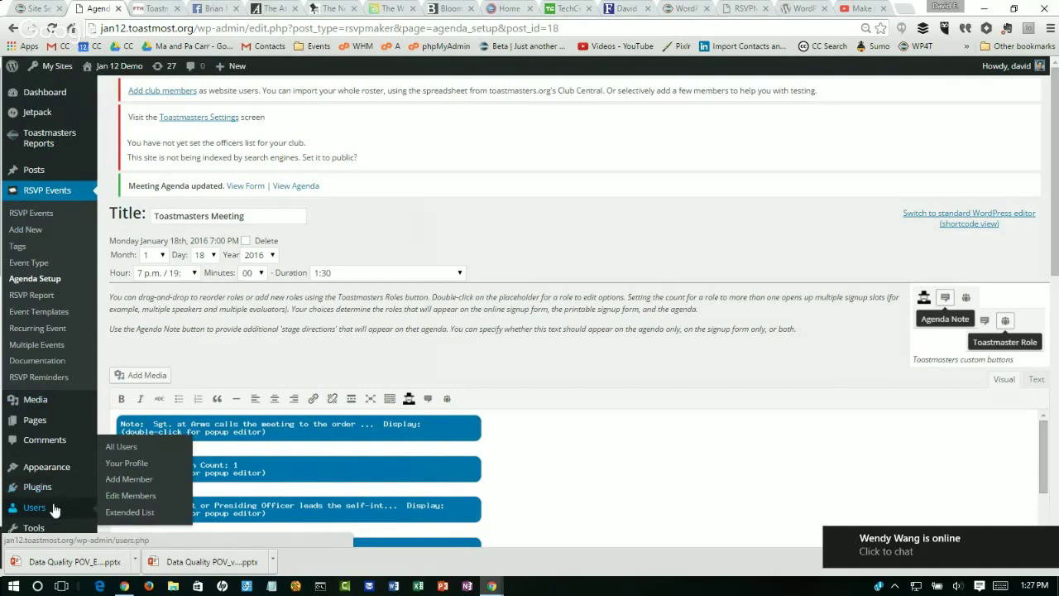
{"action": "left_click", "coordinate": [129, 479]}
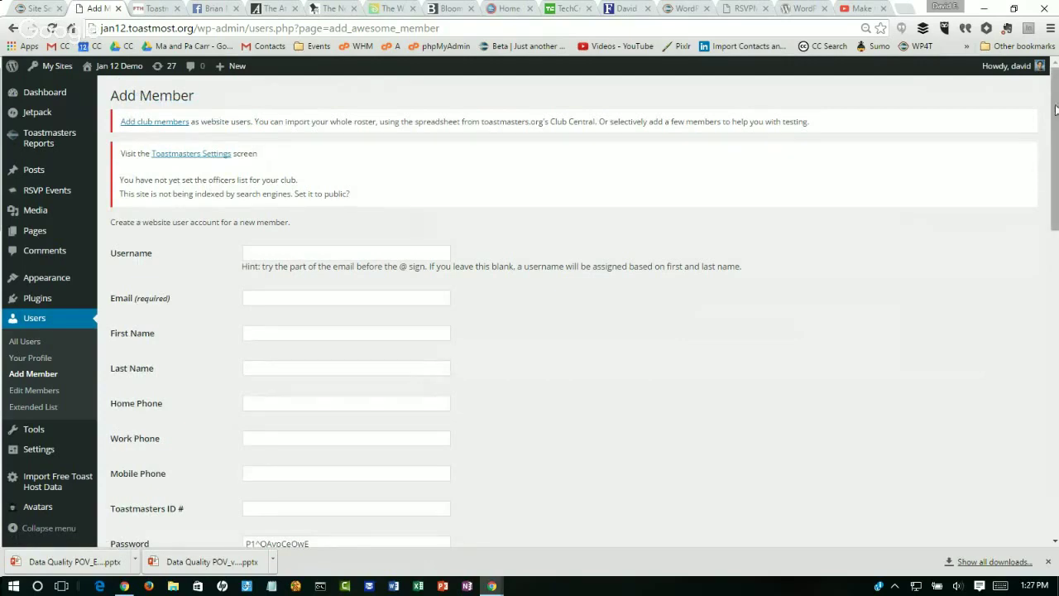
{"action": "left_click_drag", "start_coordinate": [1056, 109], "coordinate": [1056, 268]}
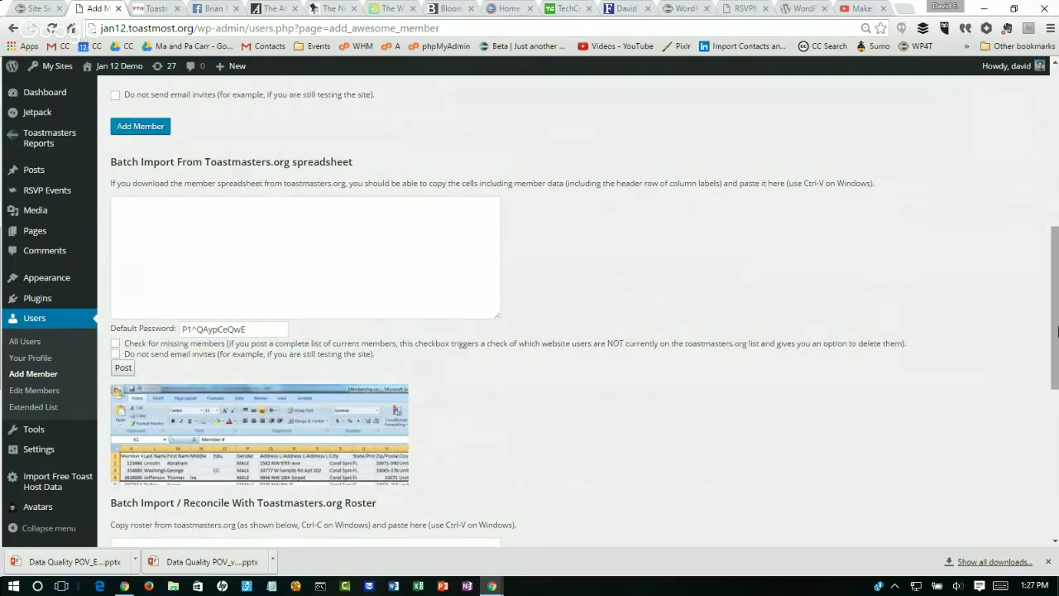
{"action": "left_click_drag", "start_coordinate": [1057, 331], "coordinate": [1047, 209]}
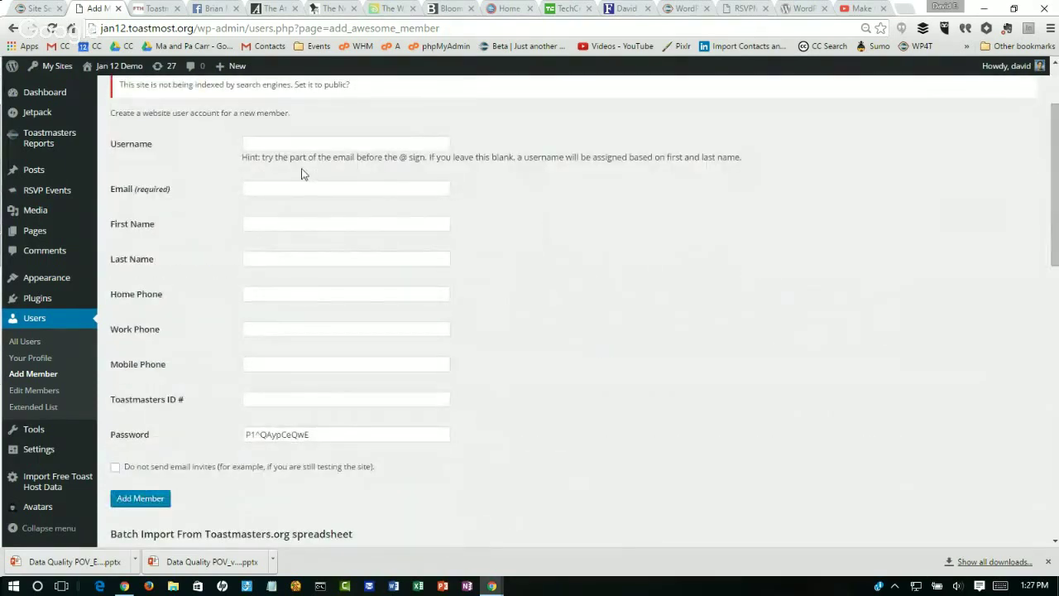
{"action": "left_click", "coordinate": [275, 144]}
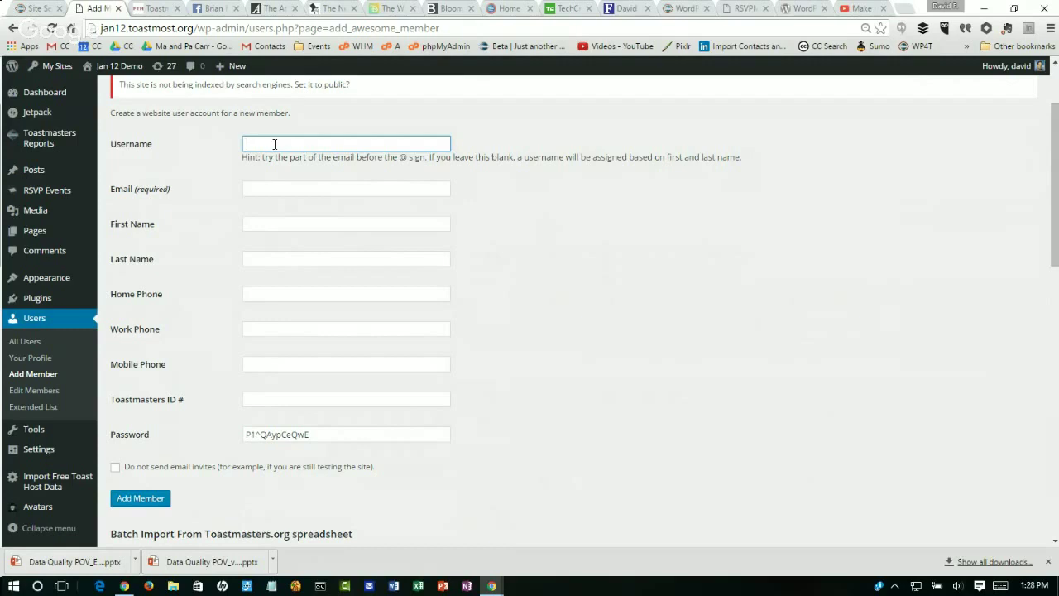
{"action": "left_click", "coordinate": [39, 11]}
{"action": "left_click", "coordinate": [252, 28]}
{"action": "left_click", "coordinate": [252, 28]}
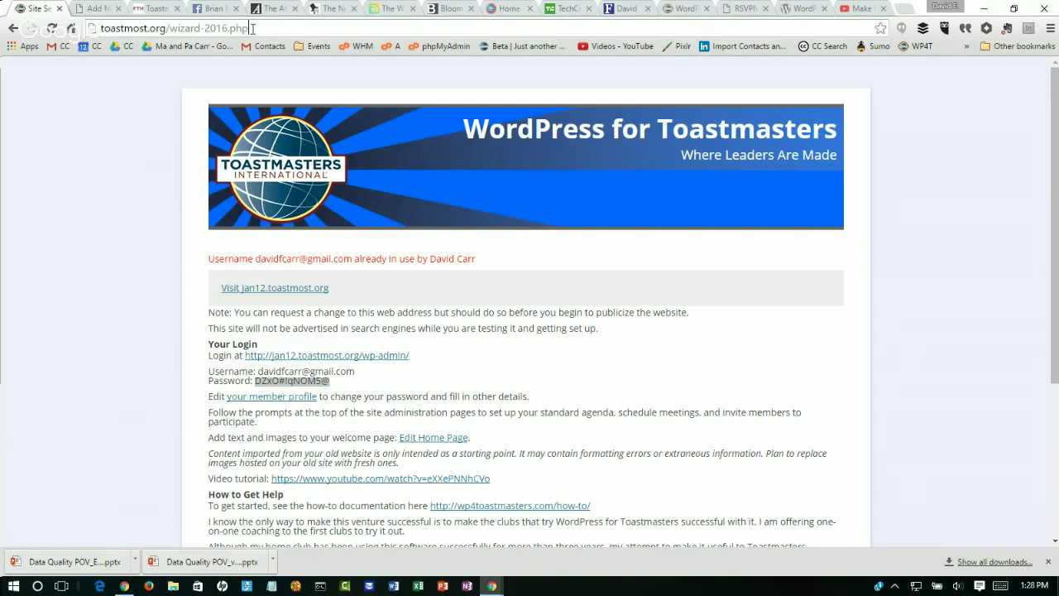
{"action": "type", "text": "ww"}
{"action": "key", "text": "ctrl+a"}
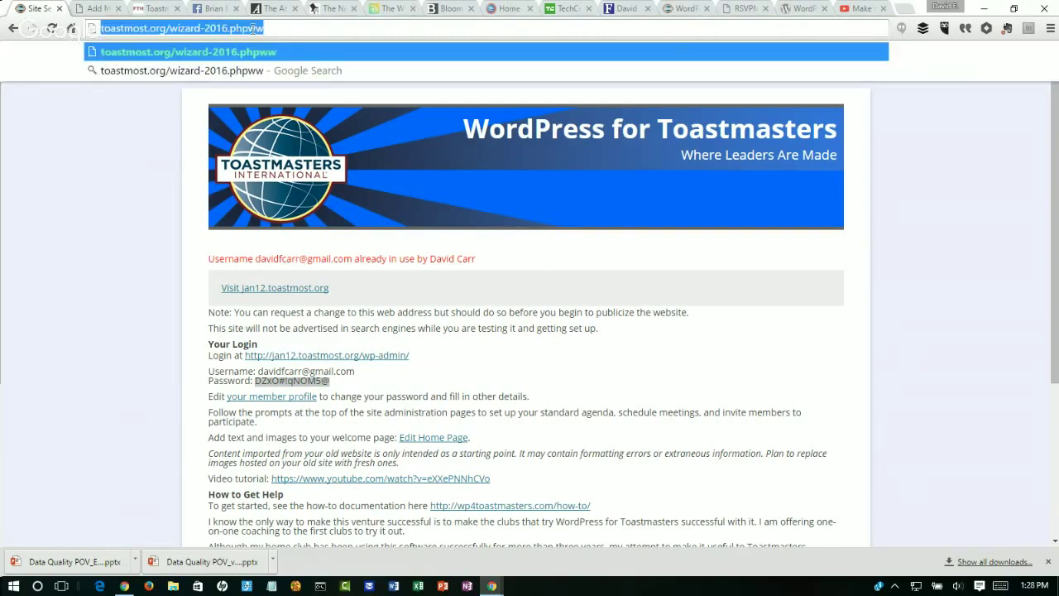
{"action": "type", "text": "www.clubawesome.org"}
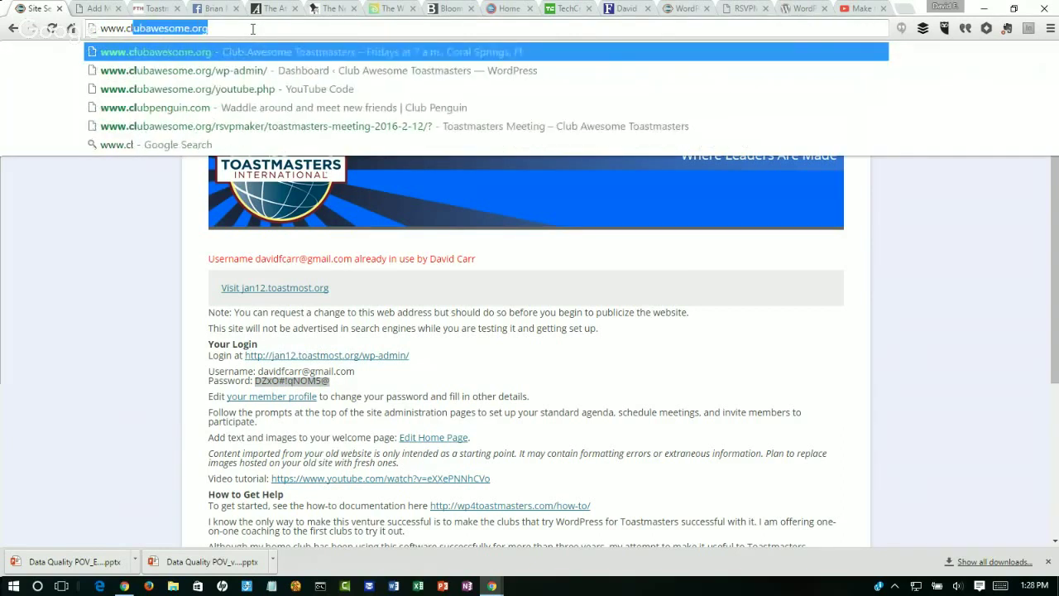
{"action": "key", "text": "Return"}
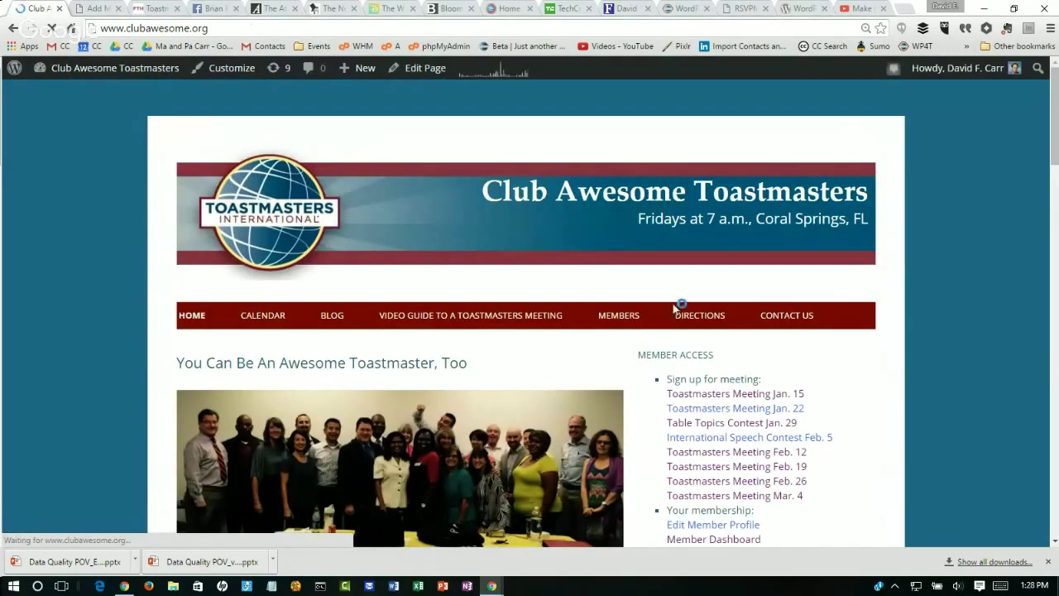
Step: Open the MEMBERS directory and scroll through its officer listings
{"action": "left_click", "coordinate": [622, 321]}
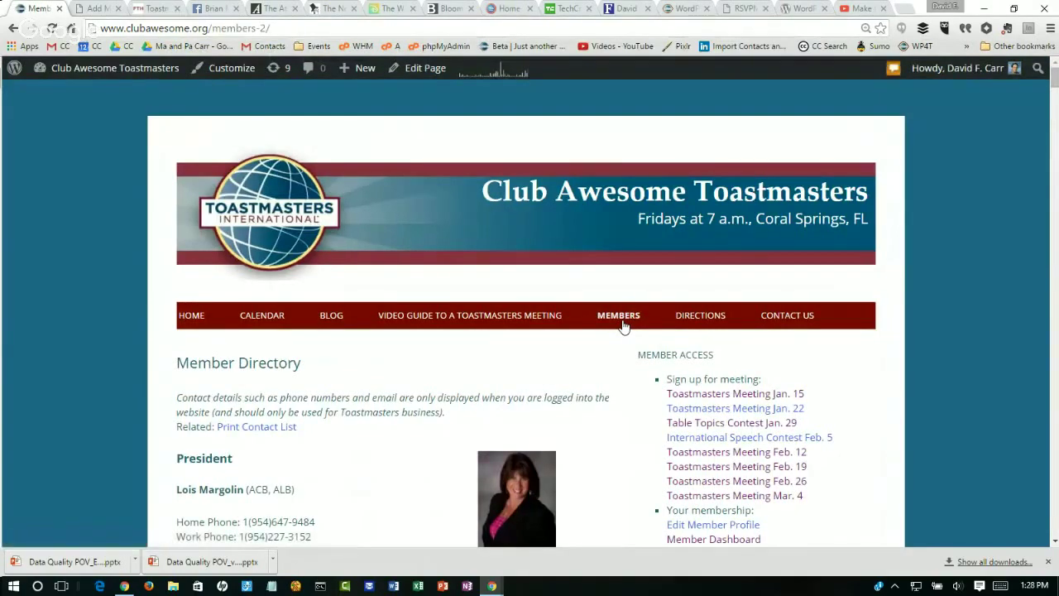
{"action": "scroll", "coordinate": [625, 325], "scroll_direction": "down", "scroll_amount": 20}
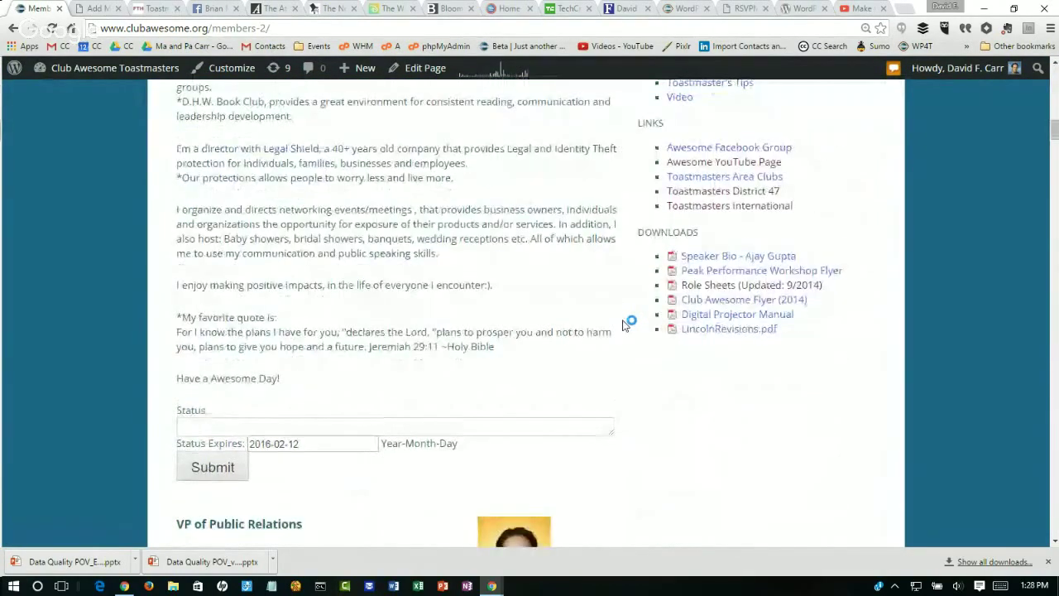
{"action": "scroll", "coordinate": [625, 325], "scroll_direction": "down", "scroll_amount": 5}
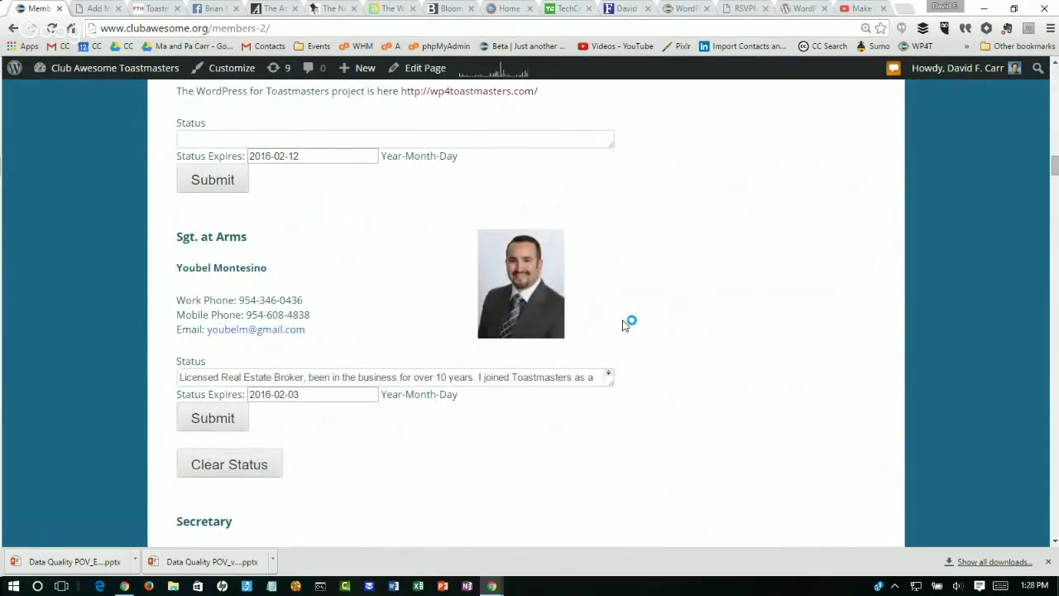
{"action": "scroll", "coordinate": [624, 325], "scroll_direction": "up", "scroll_amount": 5}
{"action": "scroll", "coordinate": [624, 325], "scroll_direction": "up", "scroll_amount": 20}
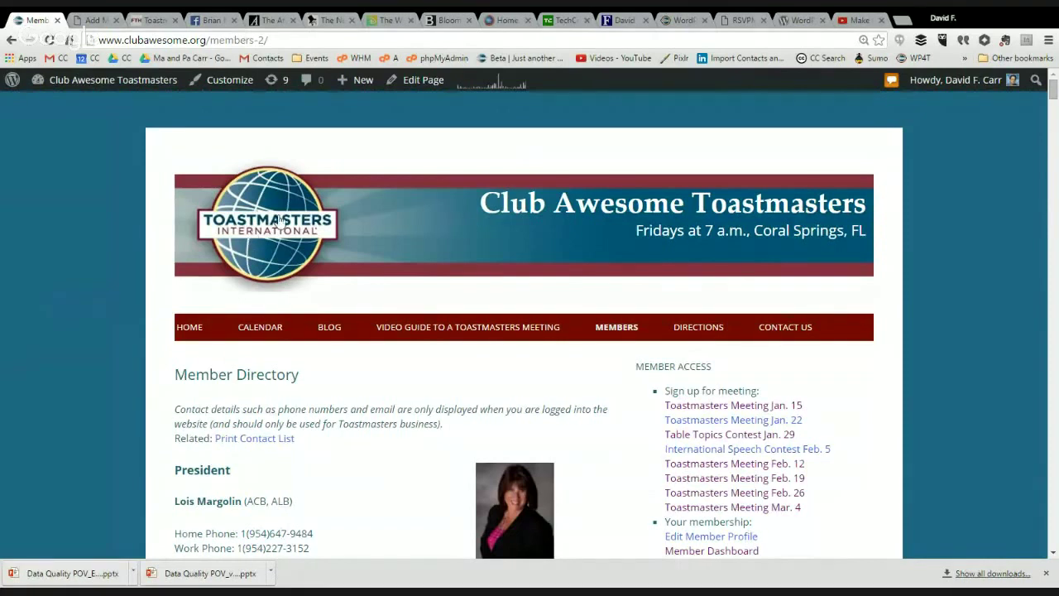
Step: Visit the Jan 12 Demo site, go from Calendar to Toastmasters International, and edit that page
{"action": "left_click", "coordinate": [92, 19]}
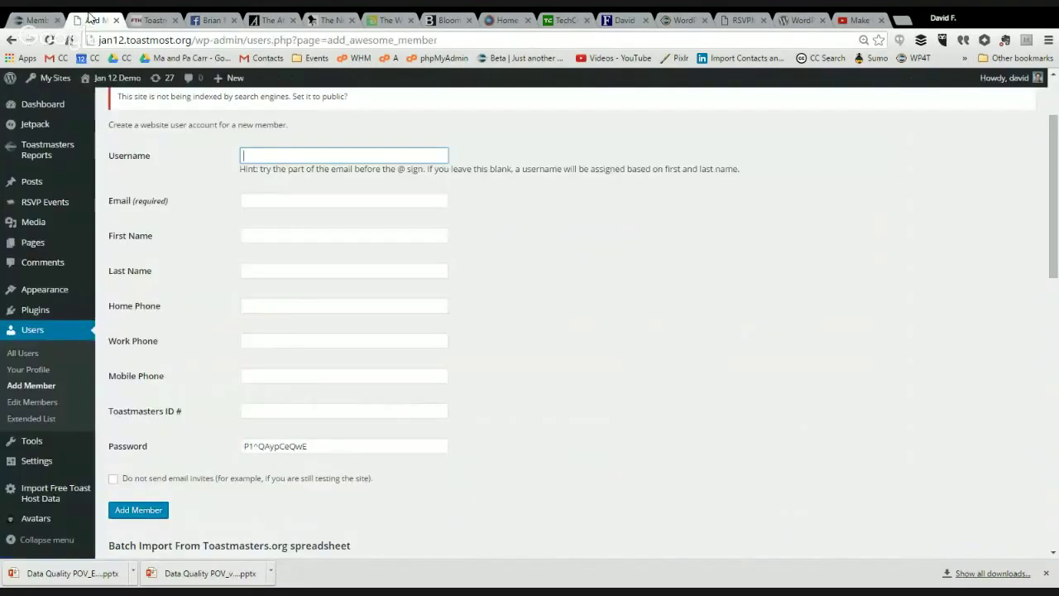
{"action": "left_click", "coordinate": [97, 98]}
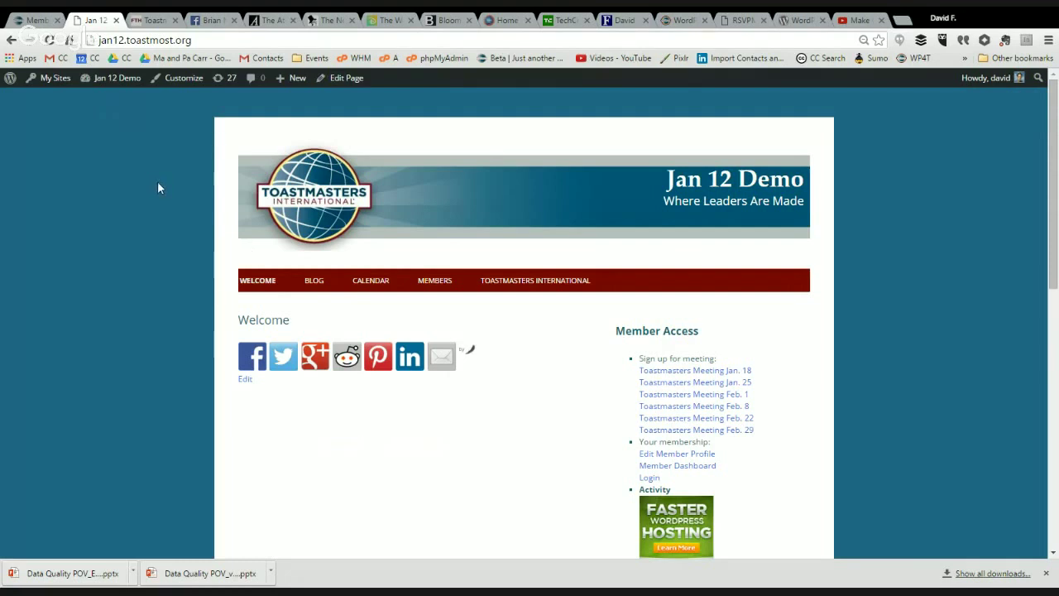
{"action": "mouse_move", "coordinate": [113, 91]}
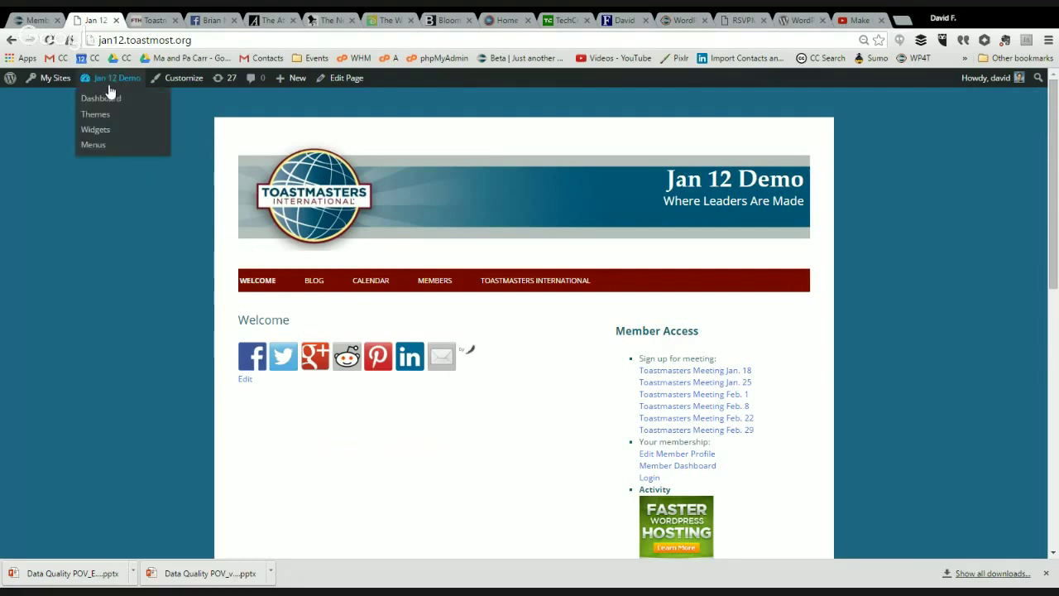
{"action": "left_click", "coordinate": [375, 281]}
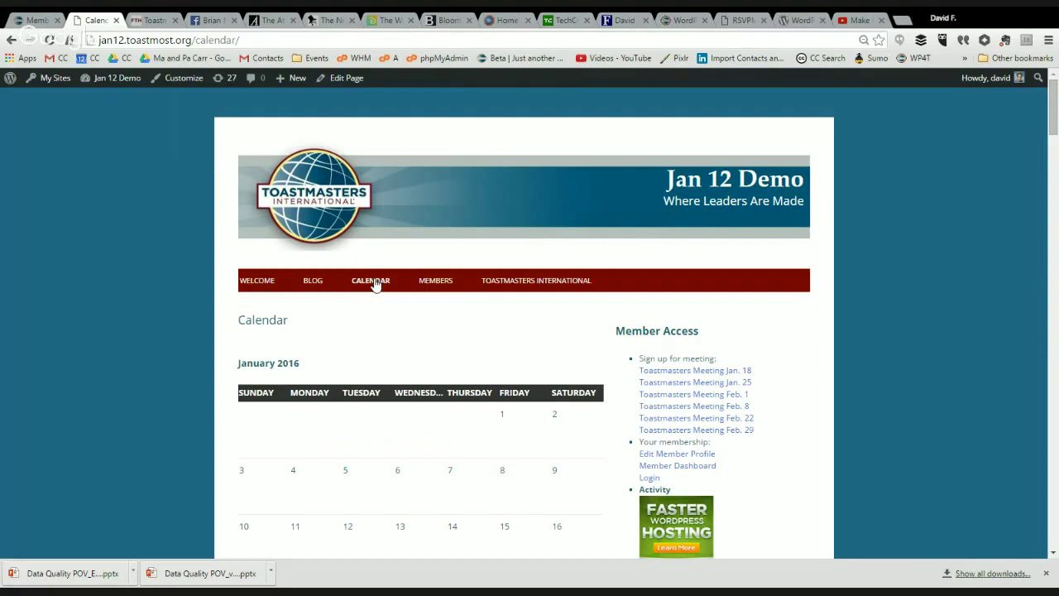
{"action": "left_click", "coordinate": [521, 282]}
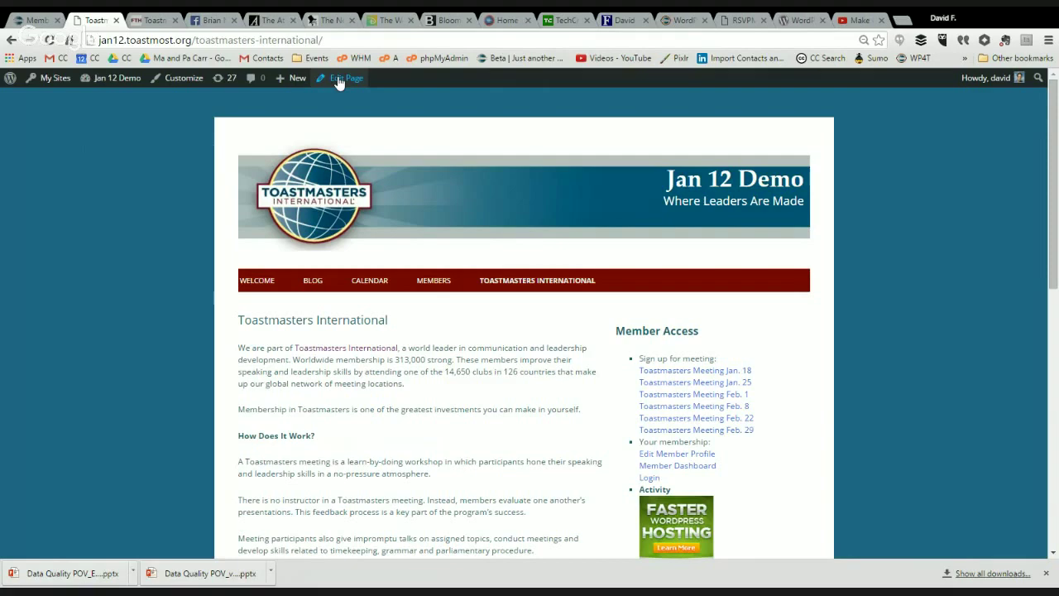
{"action": "left_click", "coordinate": [339, 79]}
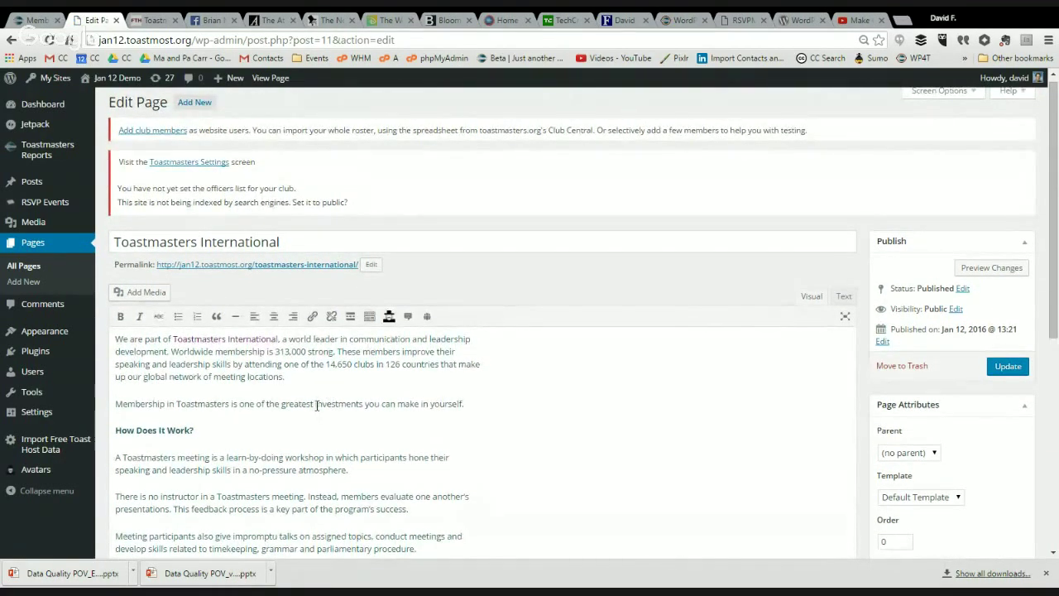
{"action": "left_click_drag", "start_coordinate": [316, 404], "coordinate": [364, 403]}
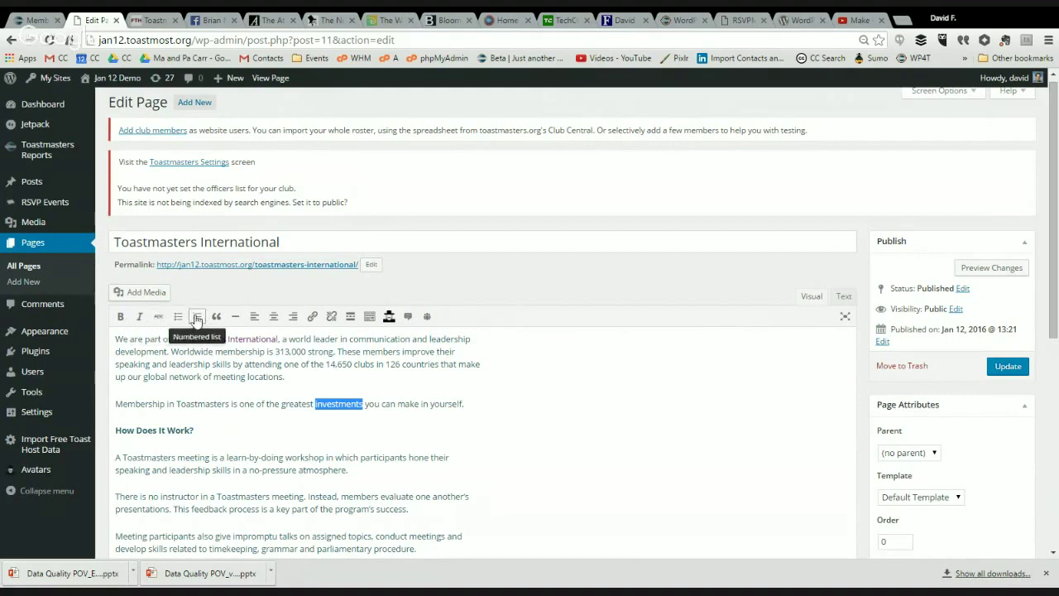
{"action": "left_click", "coordinate": [346, 458]}
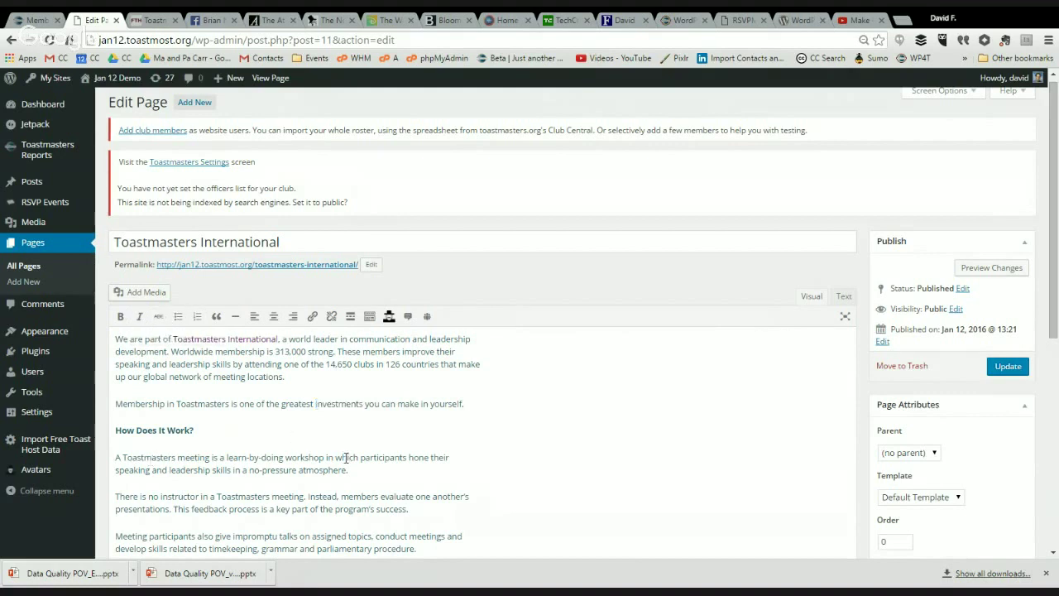
{"action": "left_click", "coordinate": [378, 470]}
Step: In Toastmasters Settings, choose the site owner's account as President in the Officer List
{"action": "left_click", "coordinate": [197, 165]}
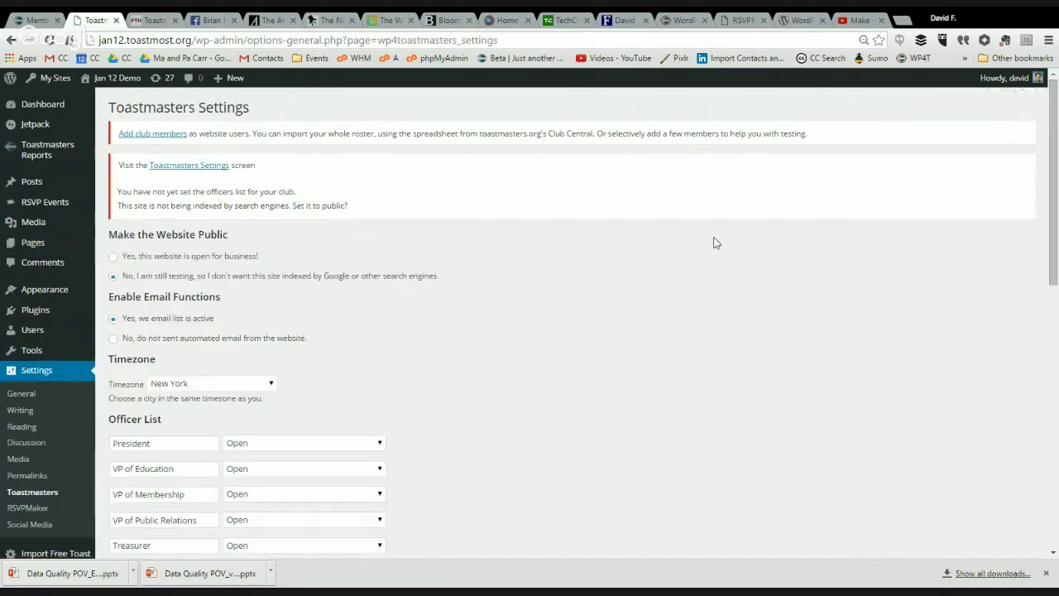
{"action": "left_click", "coordinate": [356, 442]}
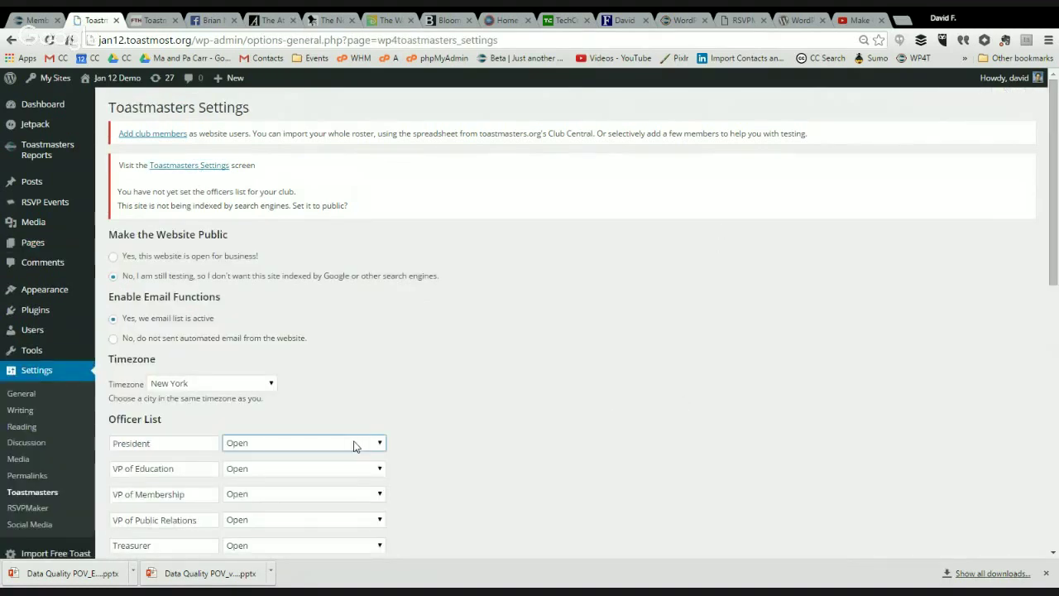
{"action": "left_click", "coordinate": [362, 499]}
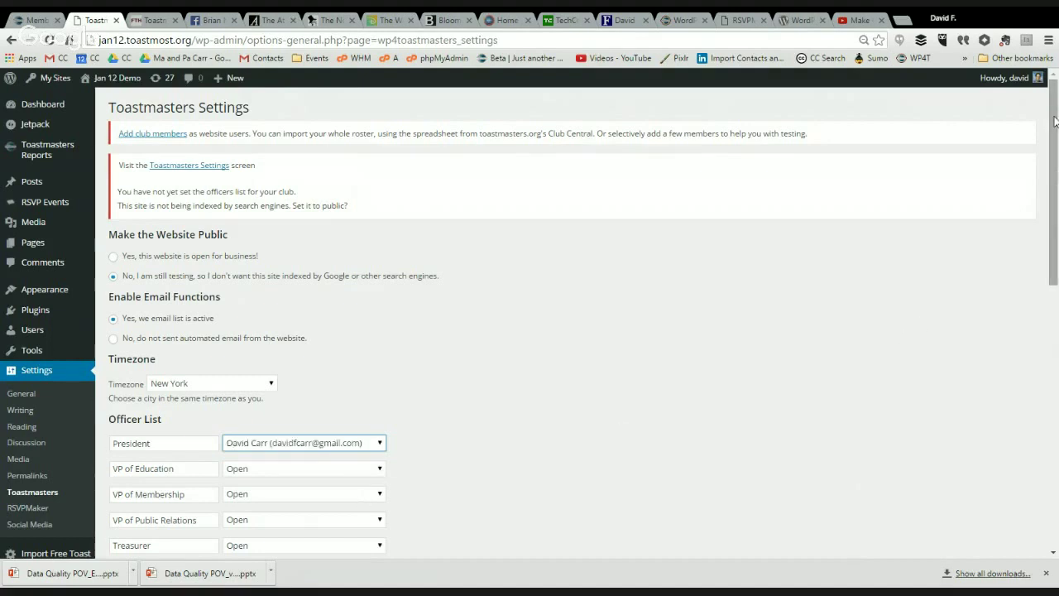
{"action": "mouse_move", "coordinate": [1054, 121]}
{"action": "left_mouse_down"}
{"action": "mouse_move", "coordinate": [1055, 263]}
{"action": "mouse_move", "coordinate": [1050, 129]}
{"action": "left_mouse_up"}
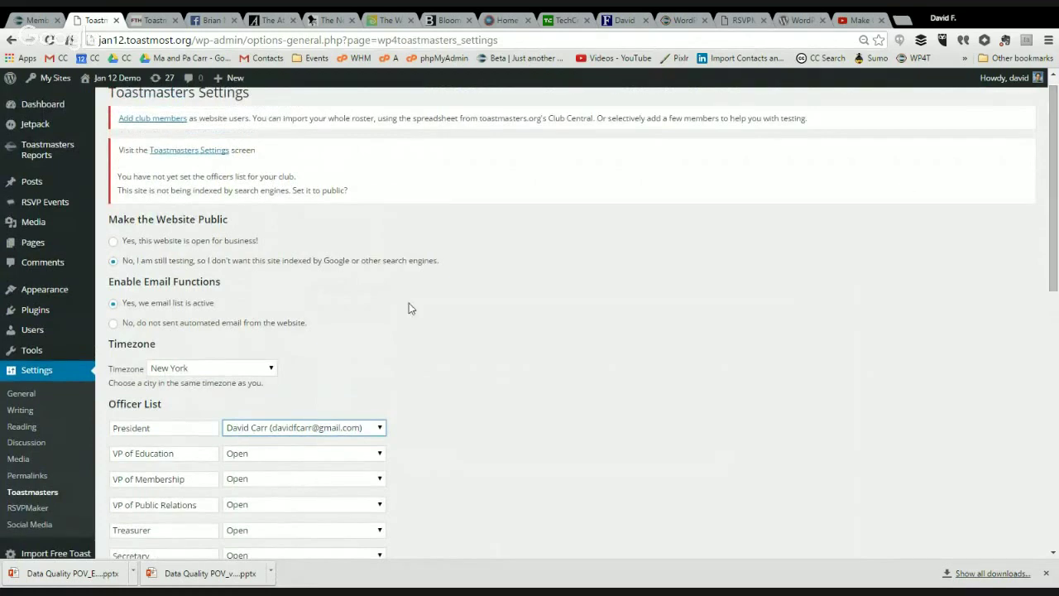
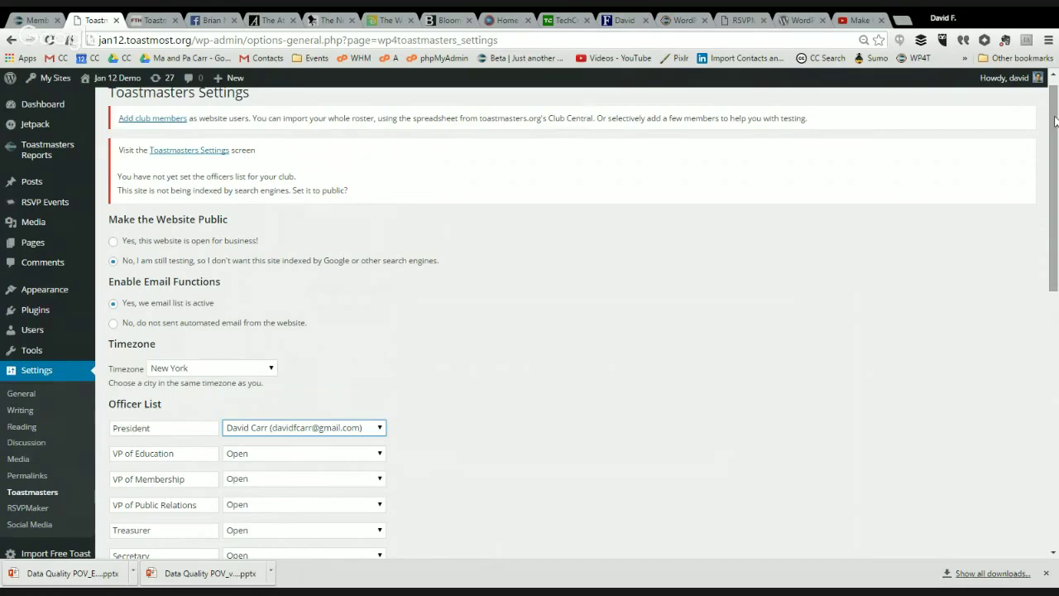
Step: Visit the Jan 12 Demo front page with its Toastmasters banner, then return to its Dashboard
{"action": "left_click_drag", "start_coordinate": [1052, 119], "coordinate": [1057, 468]}
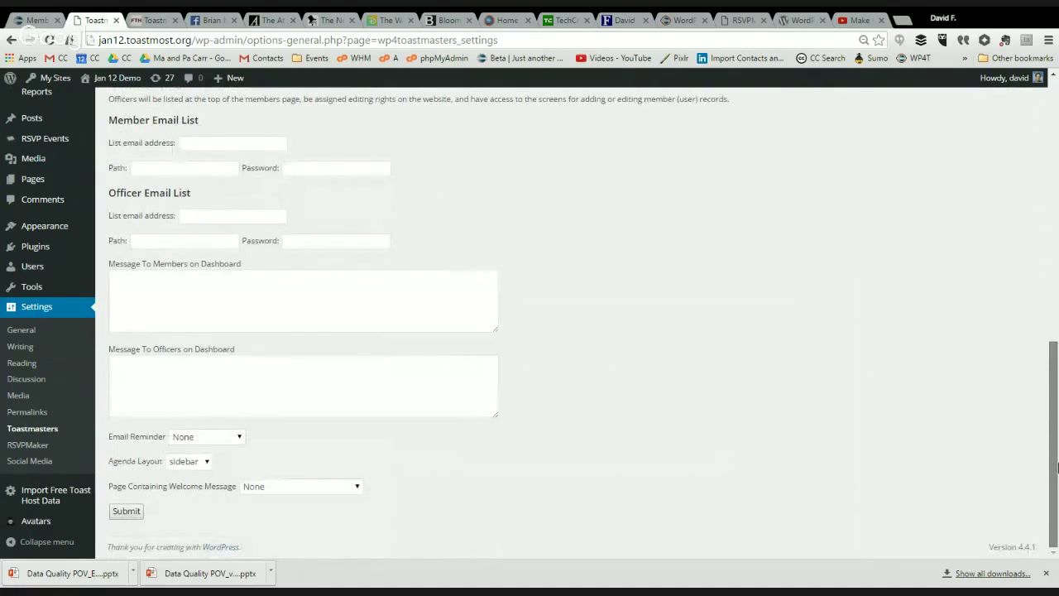
{"action": "left_click_drag", "start_coordinate": [1056, 364], "coordinate": [1056, 107]}
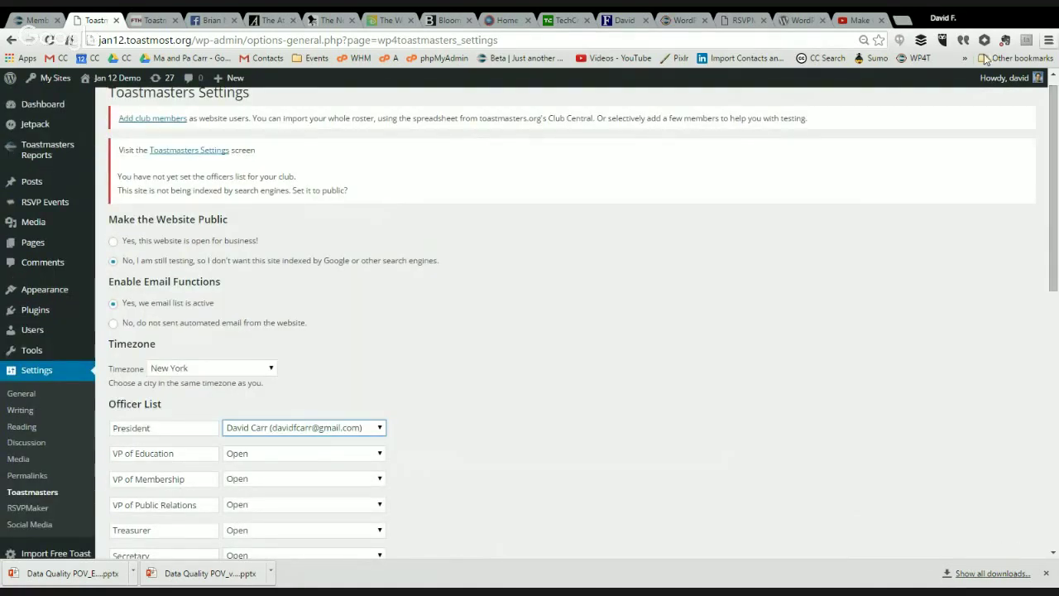
{"action": "mouse_move", "coordinate": [97, 80]}
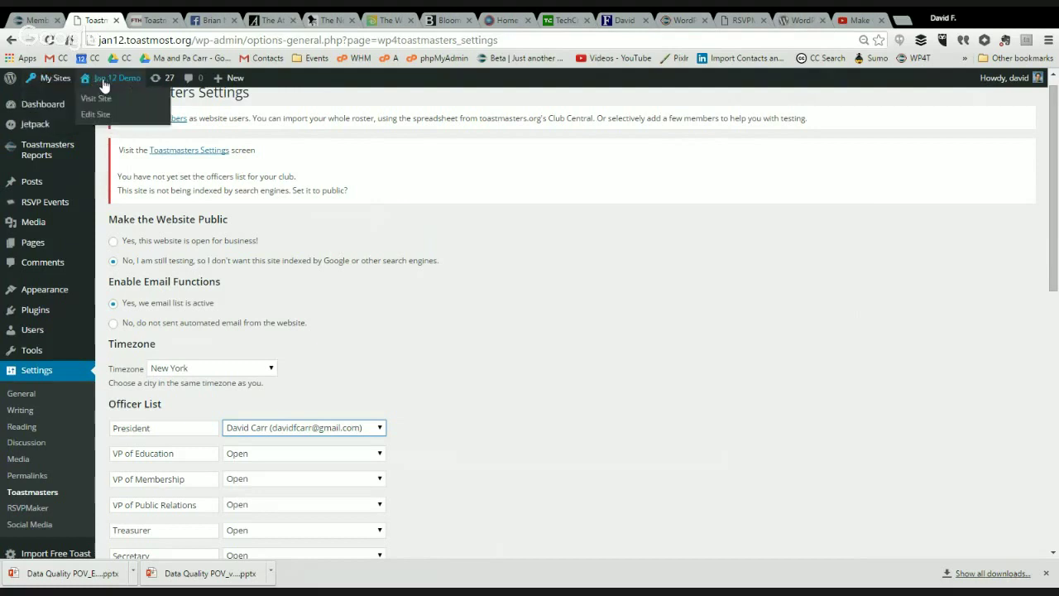
{"action": "left_click", "coordinate": [105, 100]}
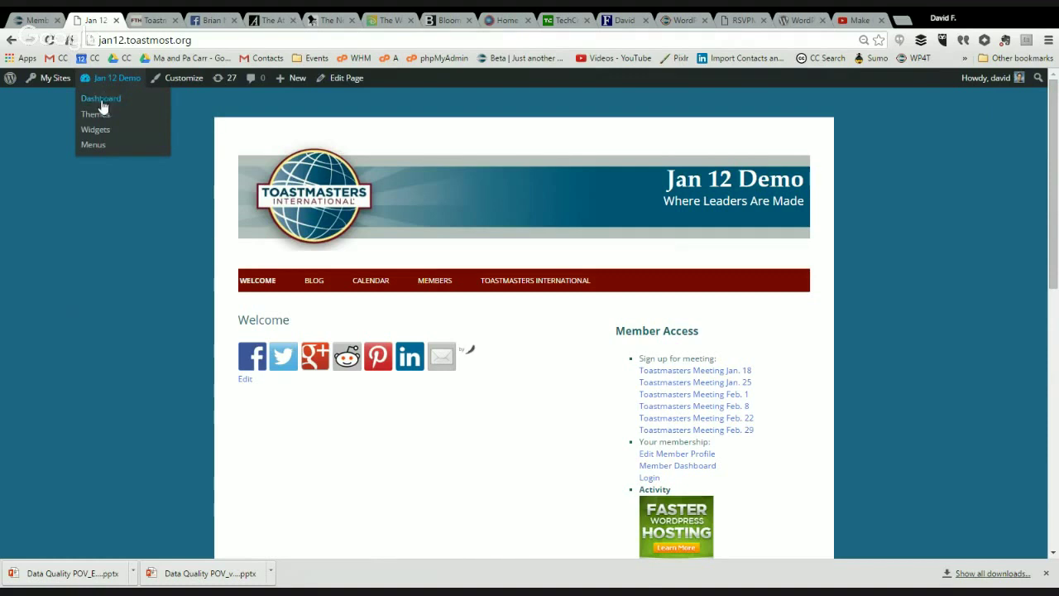
{"action": "left_click", "coordinate": [100, 101]}
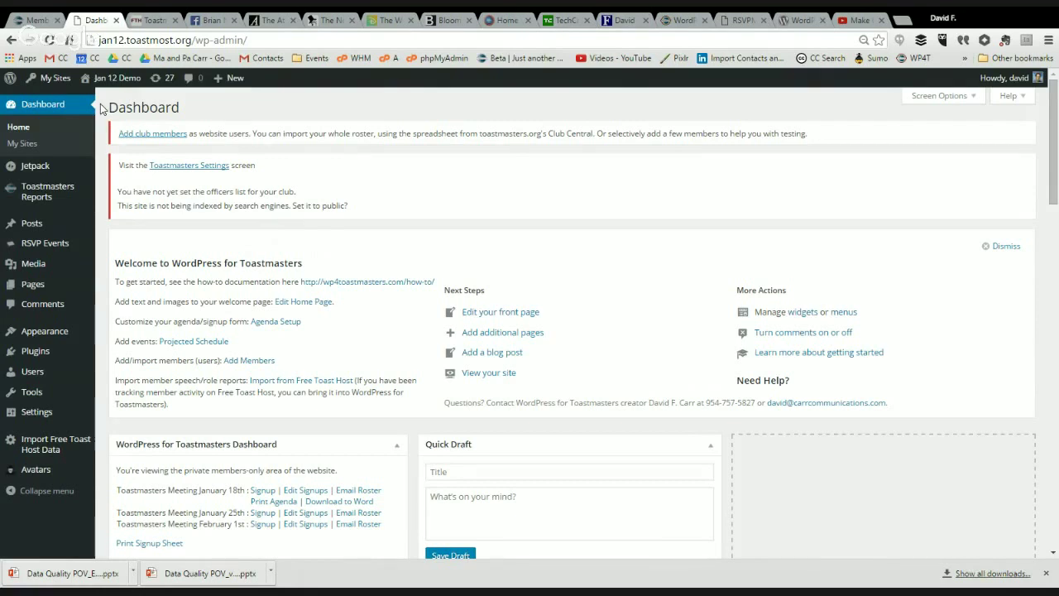
{"action": "mouse_move", "coordinate": [16, 201]}
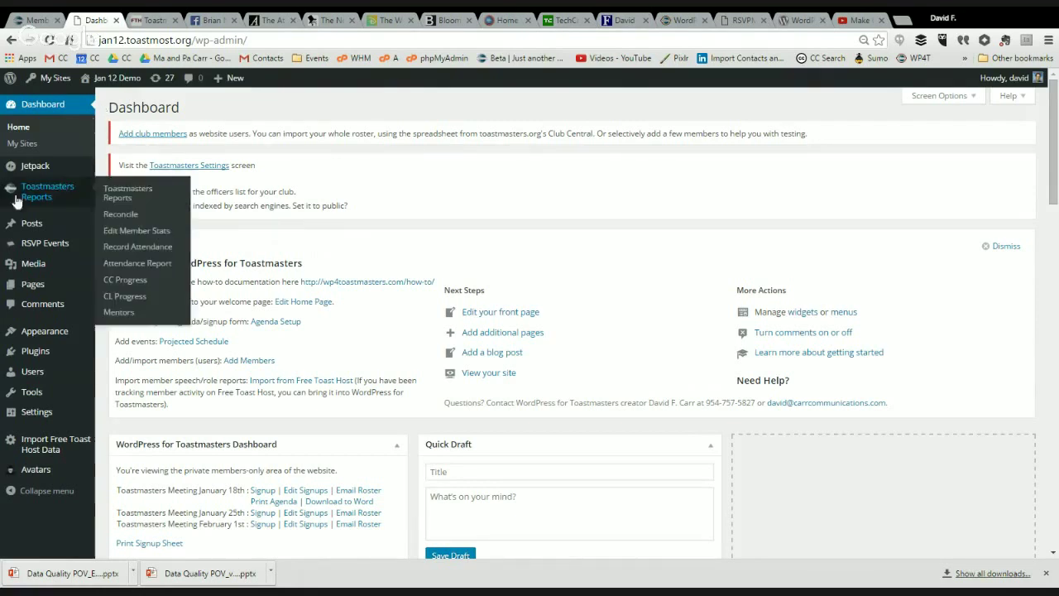
{"action": "mouse_move", "coordinate": [35, 223]}
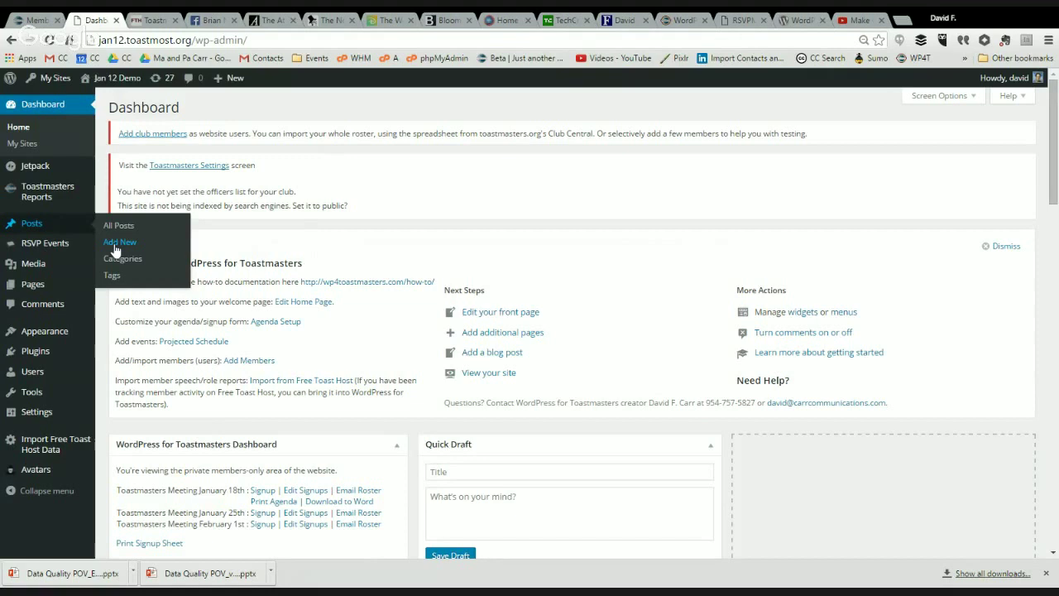
{"action": "mouse_move", "coordinate": [68, 293]}
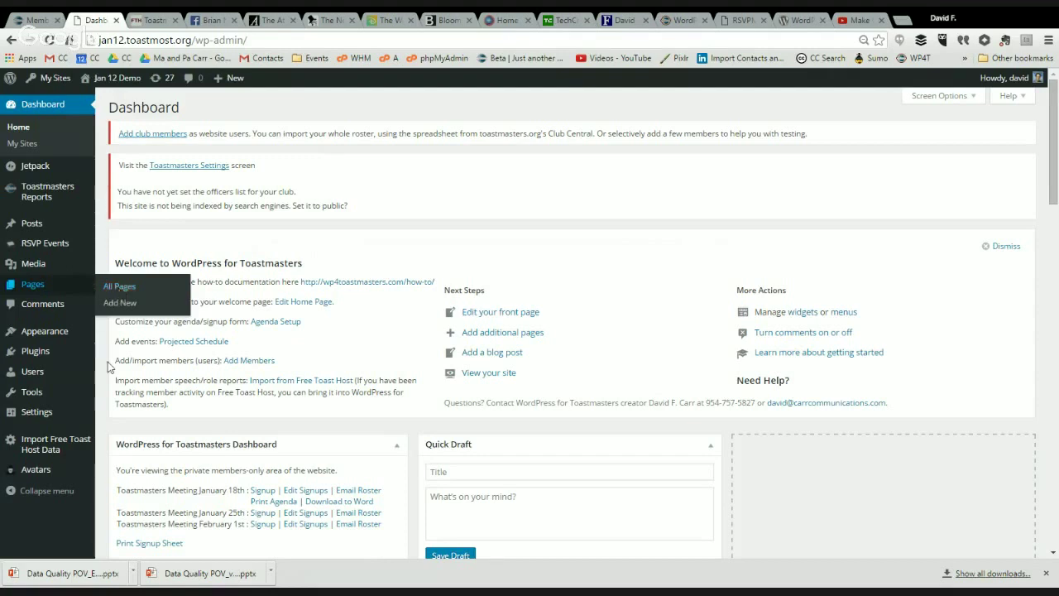
{"action": "mouse_move", "coordinate": [65, 382]}
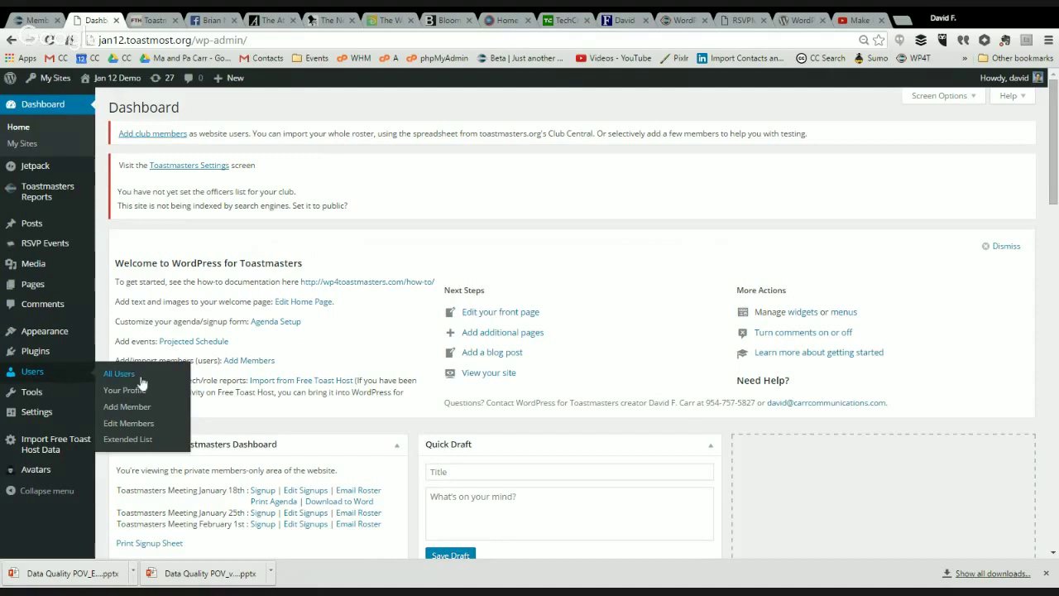
Step: On the Jan 12 Demo Profile page, generate a strong new password in Account Management without saving
{"action": "left_click", "coordinate": [124, 390]}
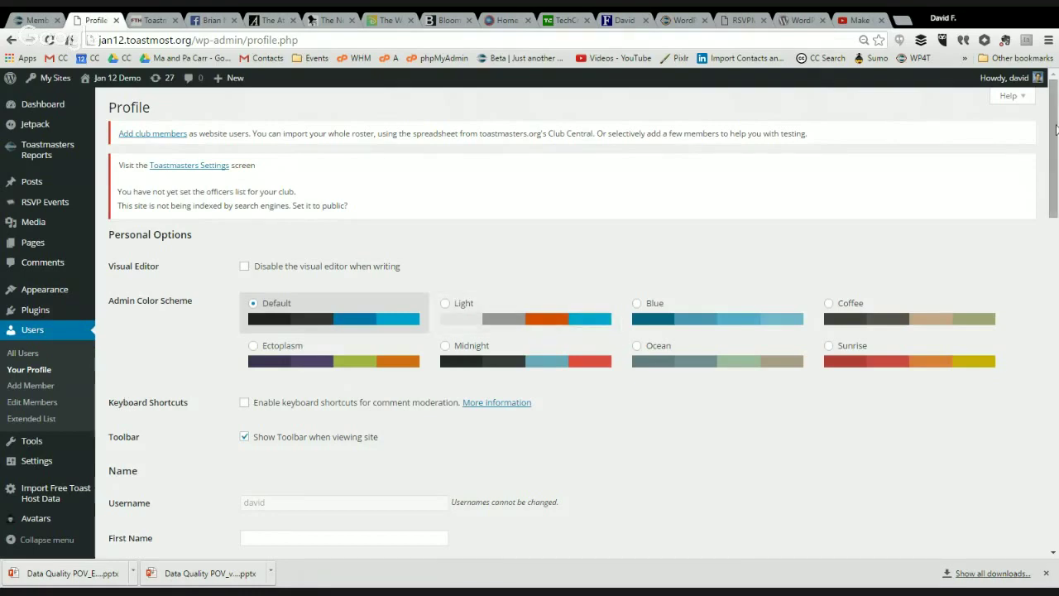
{"action": "left_click_drag", "start_coordinate": [1056, 128], "coordinate": [1052, 454]}
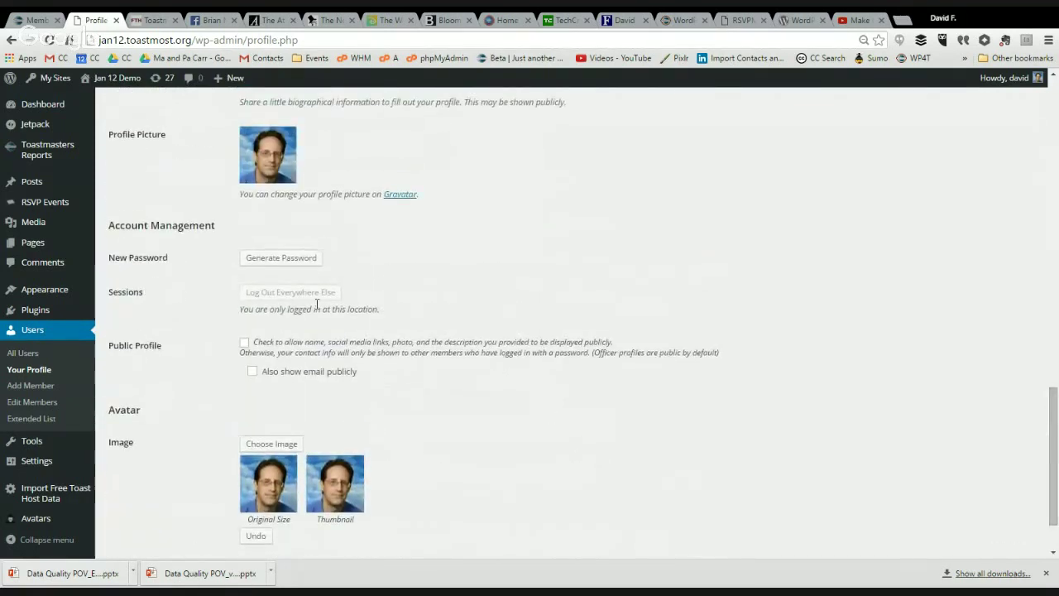
{"action": "left_click", "coordinate": [282, 258]}
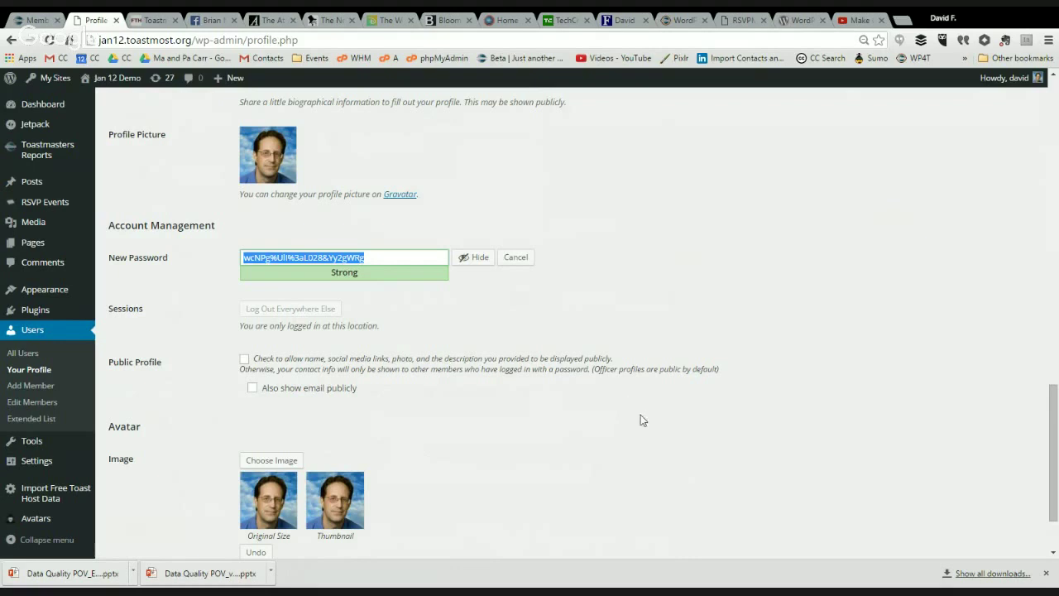
{"action": "left_click_drag", "start_coordinate": [1054, 439], "coordinate": [1054, 79]}
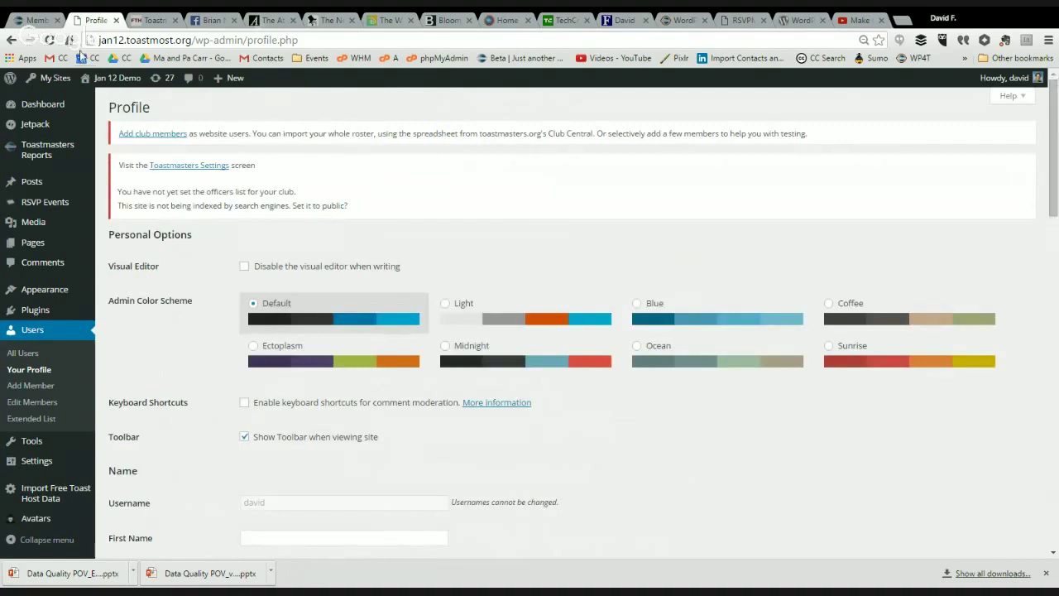
{"action": "left_click", "coordinate": [34, 20]}
{"action": "mouse_move", "coordinate": [82, 79]}
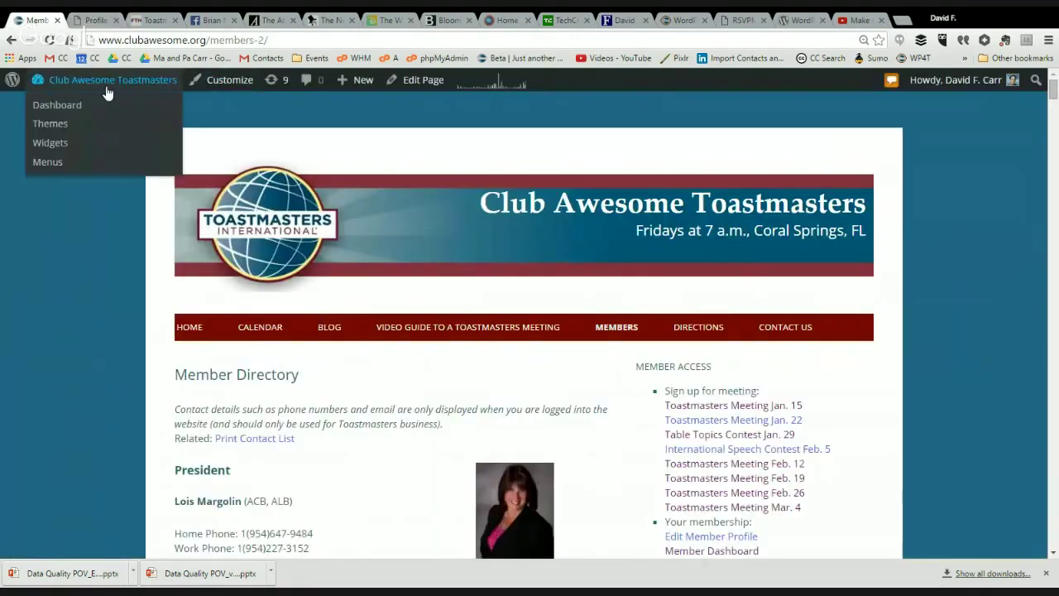
{"action": "left_click", "coordinate": [68, 104]}
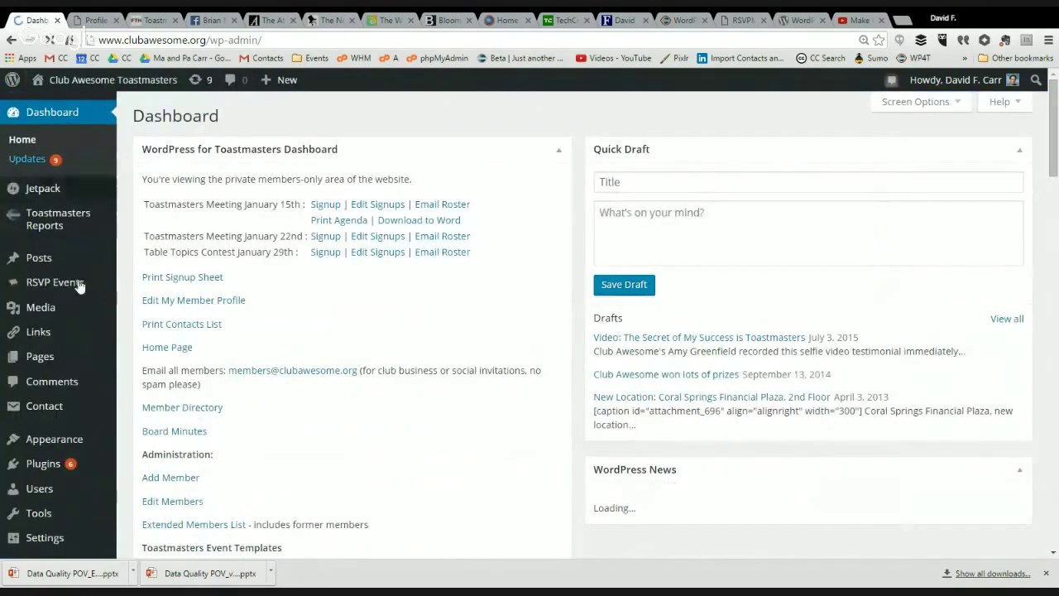
{"action": "mouse_move", "coordinate": [73, 499]}
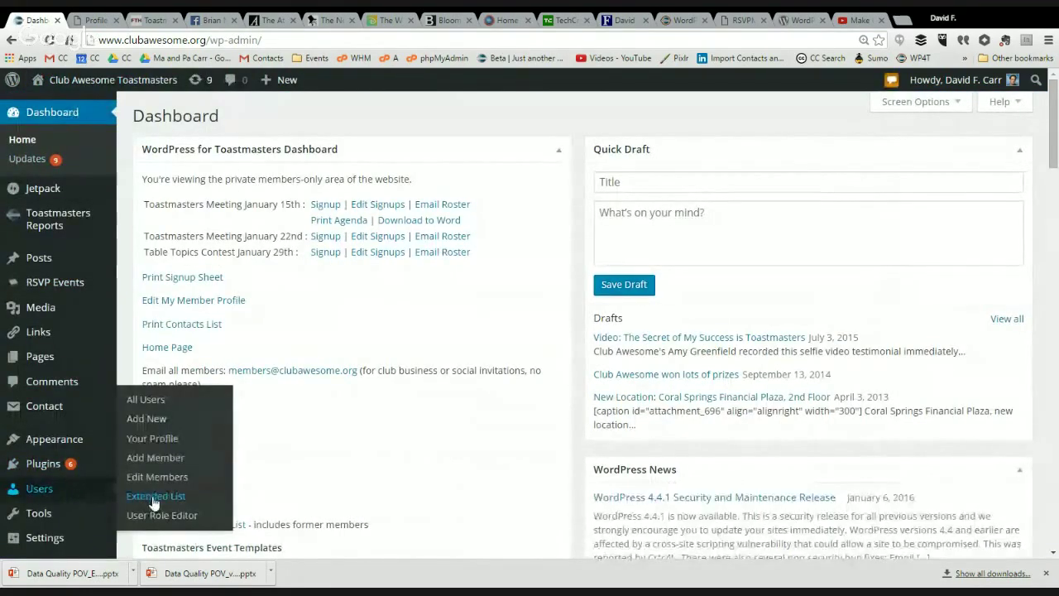
{"action": "left_click", "coordinate": [155, 443]}
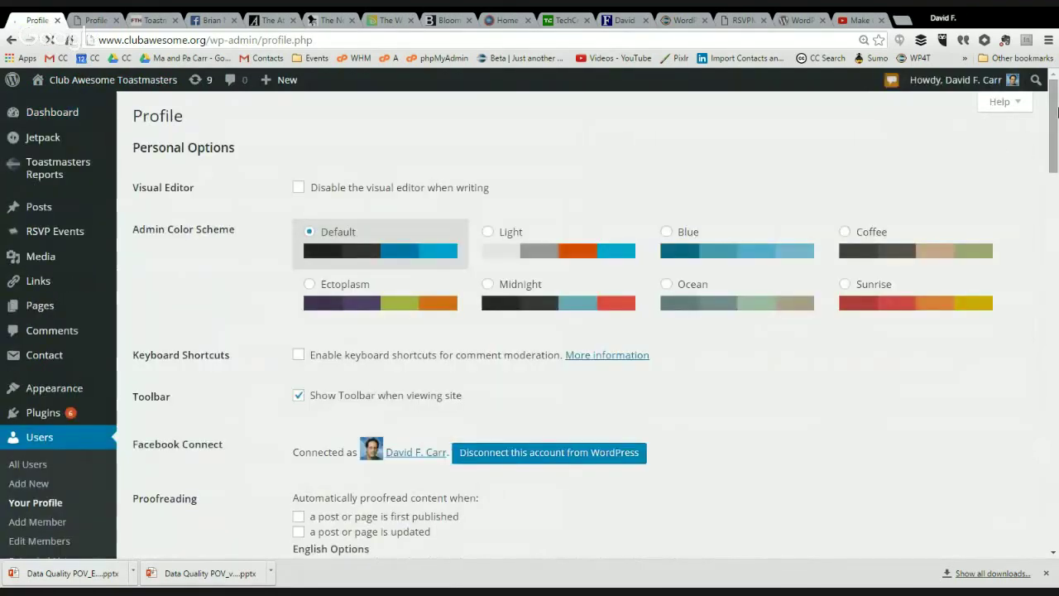
{"action": "left_click_drag", "start_coordinate": [1054, 116], "coordinate": [1055, 464]}
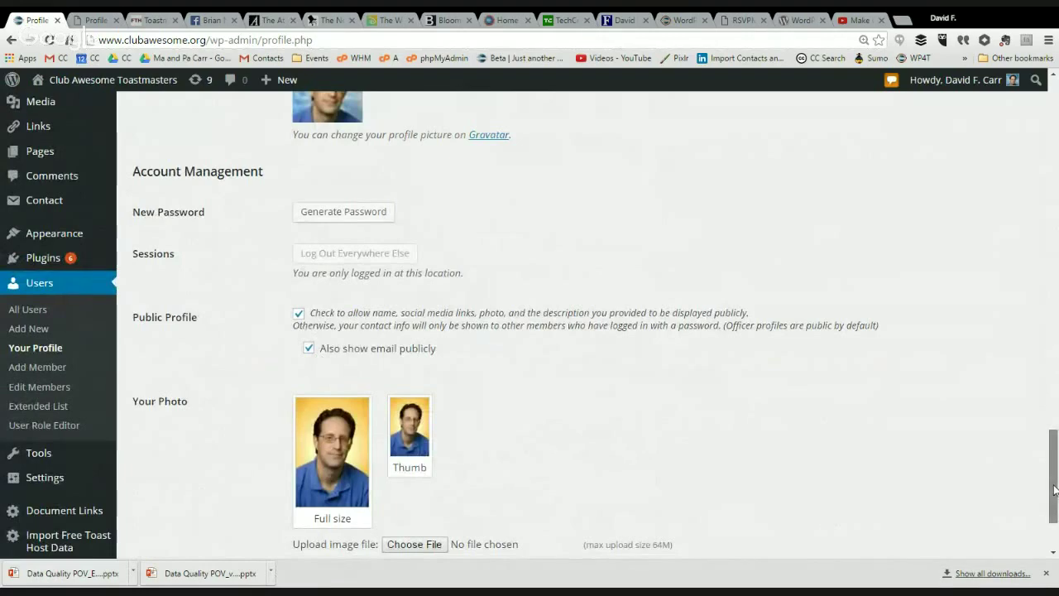
{"action": "left_click_drag", "start_coordinate": [1056, 490], "coordinate": [1045, 422]}
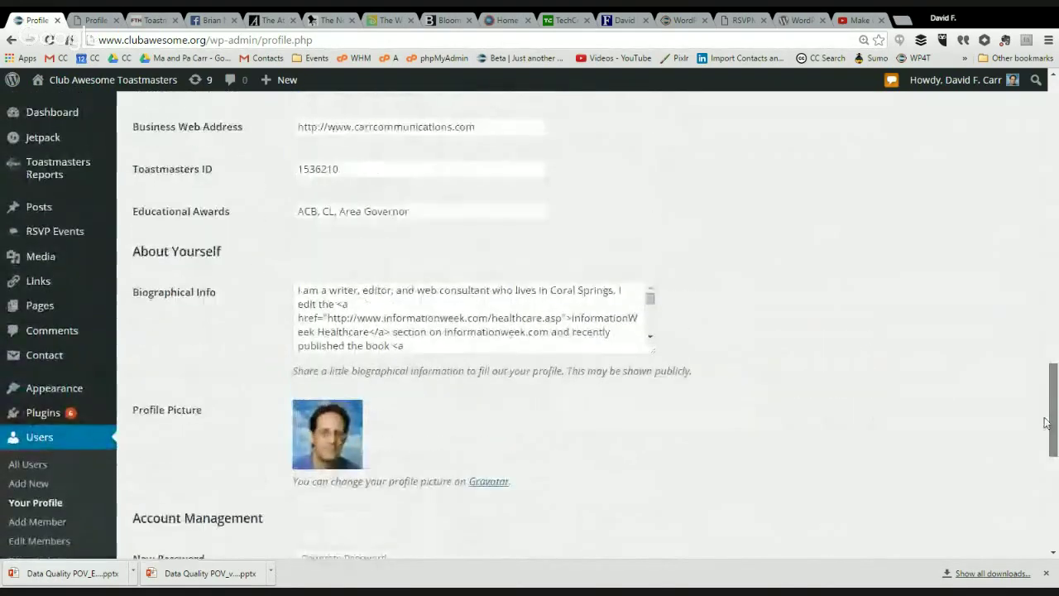
{"action": "left_click", "coordinate": [532, 309]}
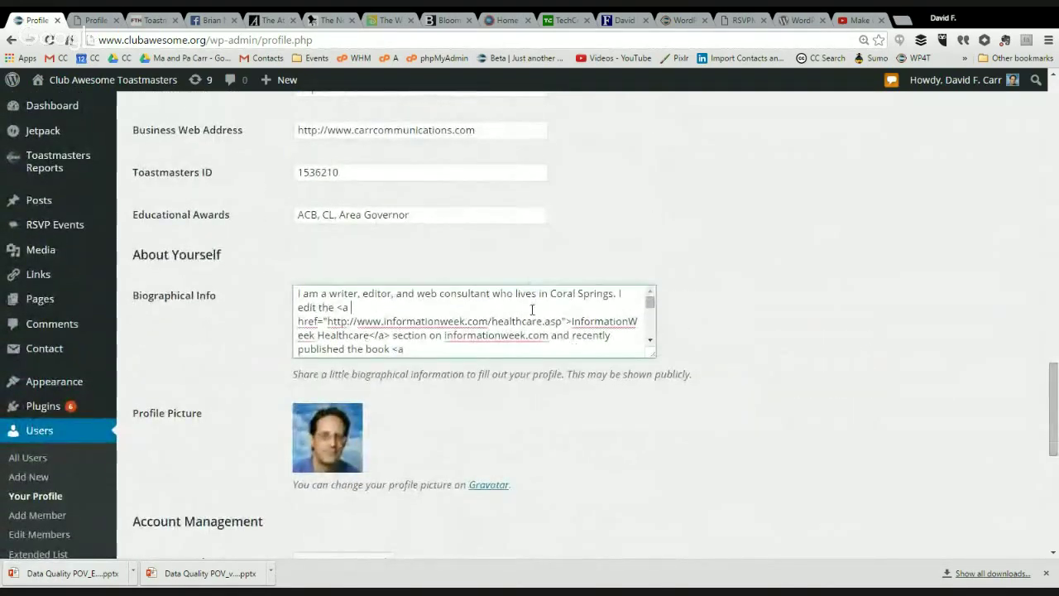
{"action": "key", "text": "Down"}
{"action": "key", "text": "Down"}
{"action": "key", "text": "Down"}
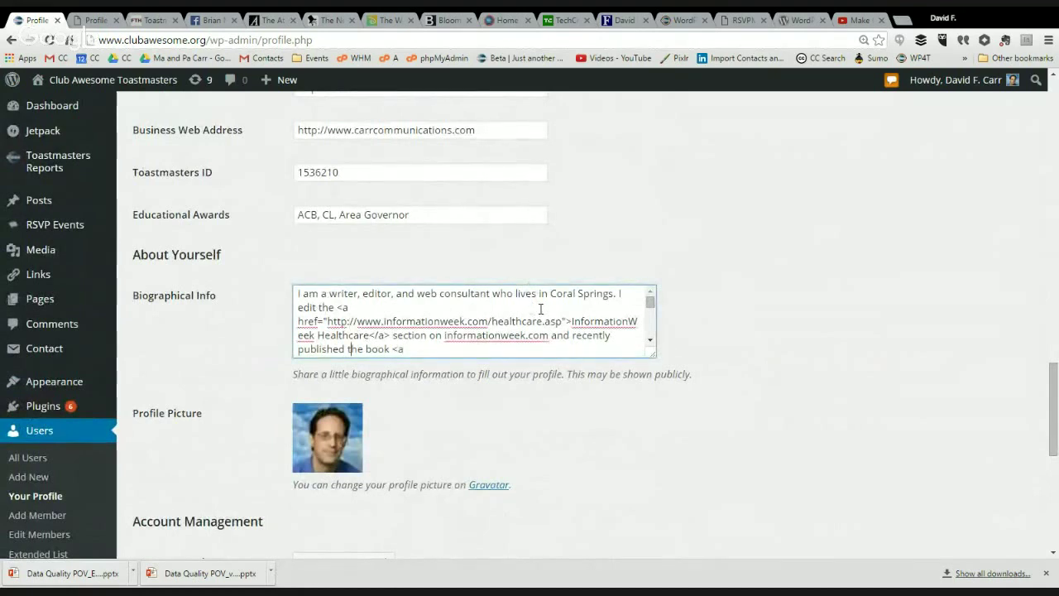
{"action": "key", "text": "Down"}
{"action": "key", "text": "Down"}
{"action": "key", "text": "Down"}
{"action": "key", "text": "Down"}
{"action": "key", "text": "Down"}
{"action": "key", "text": "Down"}
{"action": "key", "text": "Down"}
{"action": "key", "text": "Down"}
{"action": "key", "text": "Down"}
{"action": "key", "text": "Down"}
{"action": "key", "text": "Down"}
{"action": "key", "text": "Down"}
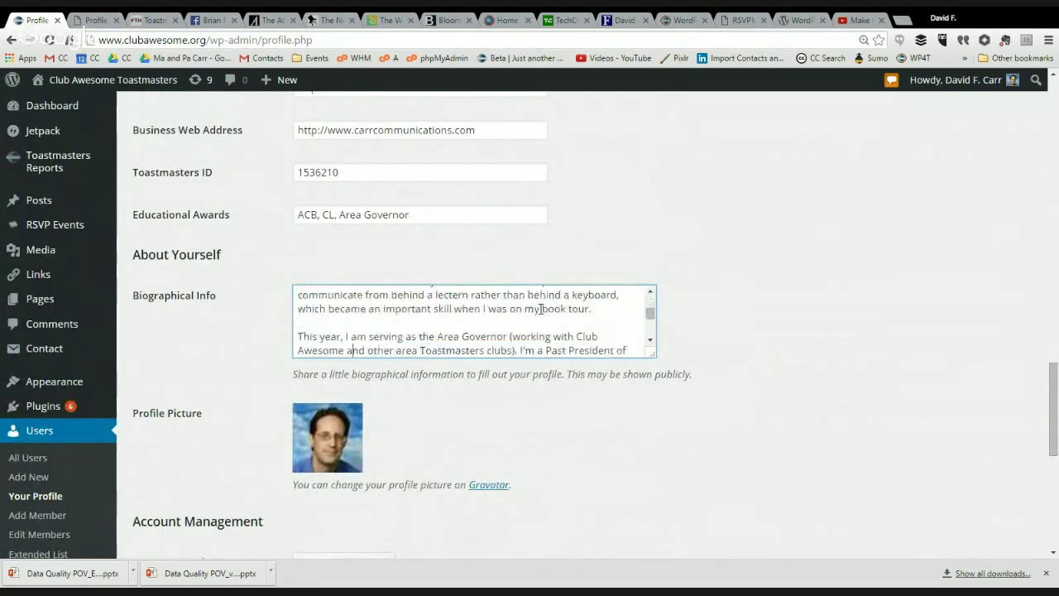
{"action": "key", "text": "Down"}
{"action": "key", "text": "Down"}
{"action": "key", "text": "Down"}
{"action": "key", "text": "Down"}
{"action": "key", "text": "Down"}
{"action": "key", "text": "Down"}
{"action": "key", "text": "Down"}
{"action": "key", "text": "Down"}
{"action": "key", "text": "Down"}
{"action": "key", "text": "Down"}
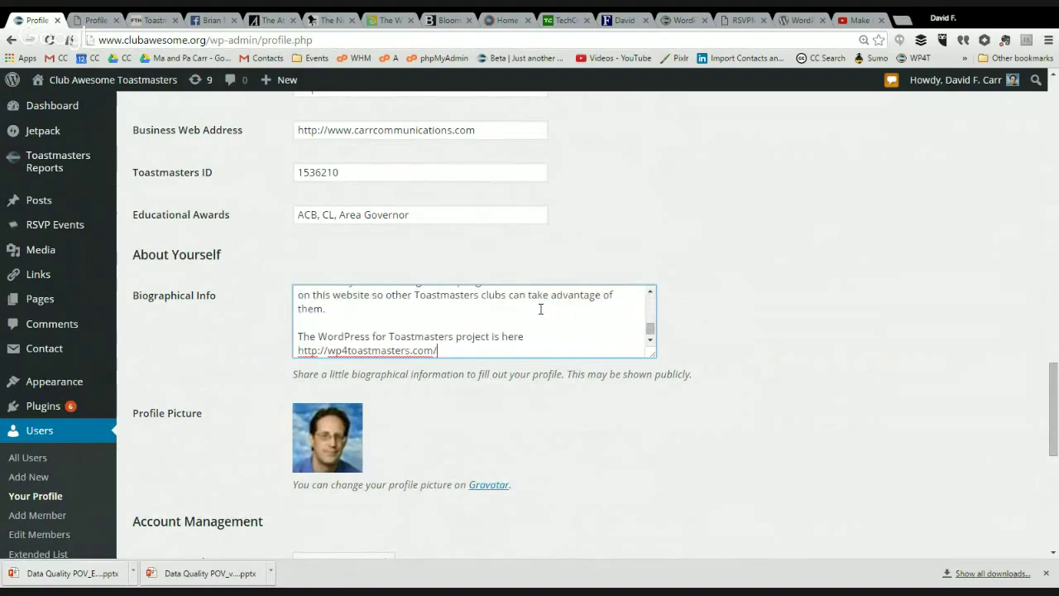
{"action": "key", "text": "Up"}
{"action": "key", "text": "Up"}
{"action": "key", "text": "Up"}
{"action": "key", "text": "Up"}
{"action": "key", "text": "Up"}
{"action": "key", "text": "Up"}
{"action": "key", "text": "Up"}
{"action": "key", "text": "Up"}
{"action": "key", "text": "Up"}
{"action": "key", "text": "Up"}
{"action": "key", "text": "Up"}
{"action": "key", "text": "Up"}
{"action": "key", "text": "Up"}
{"action": "key", "text": "Up"}
{"action": "key", "text": "Up"}
{"action": "key", "text": "Up"}
{"action": "key", "text": "Up"}
{"action": "key", "text": "Up"}
{"action": "key", "text": "Up"}
{"action": "key", "text": "Up"}
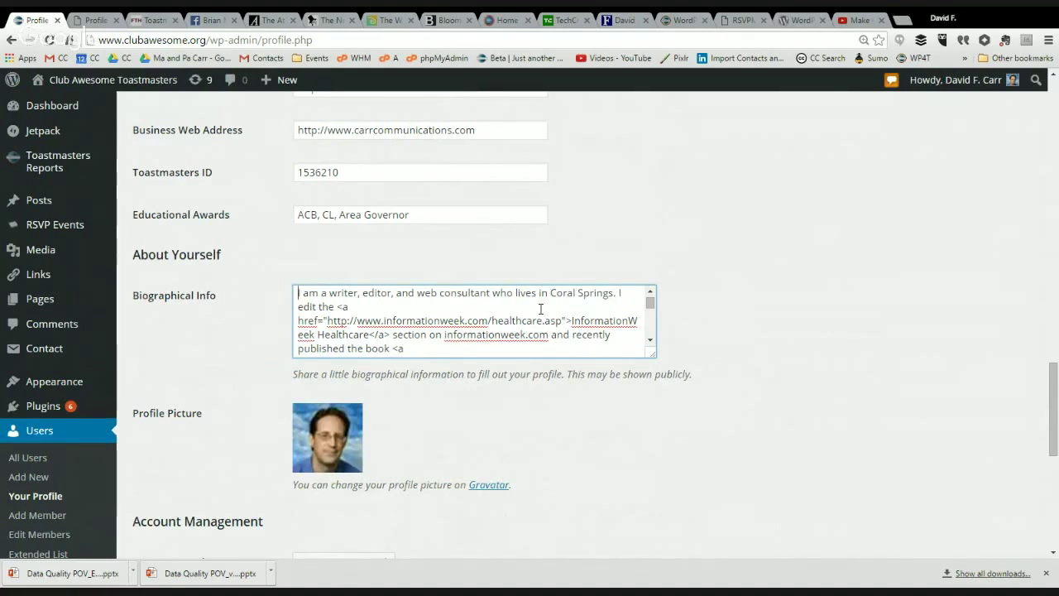
{"action": "left_click", "coordinate": [541, 308]}
{"action": "left_click", "coordinate": [395, 167]}
{"action": "left_click_drag", "start_coordinate": [387, 170], "coordinate": [267, 180]}
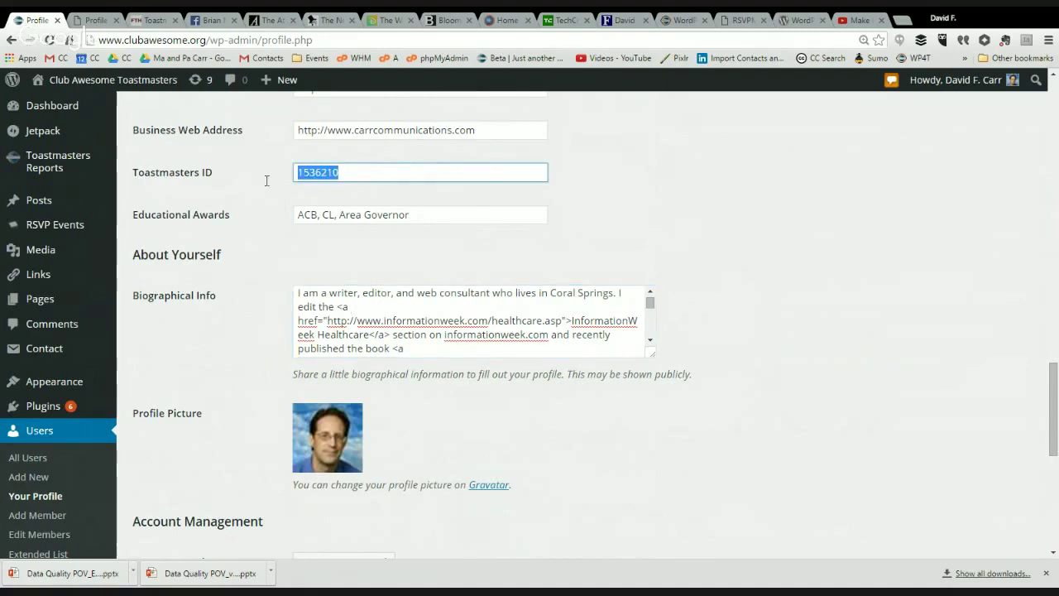
{"action": "left_click", "coordinate": [252, 199]}
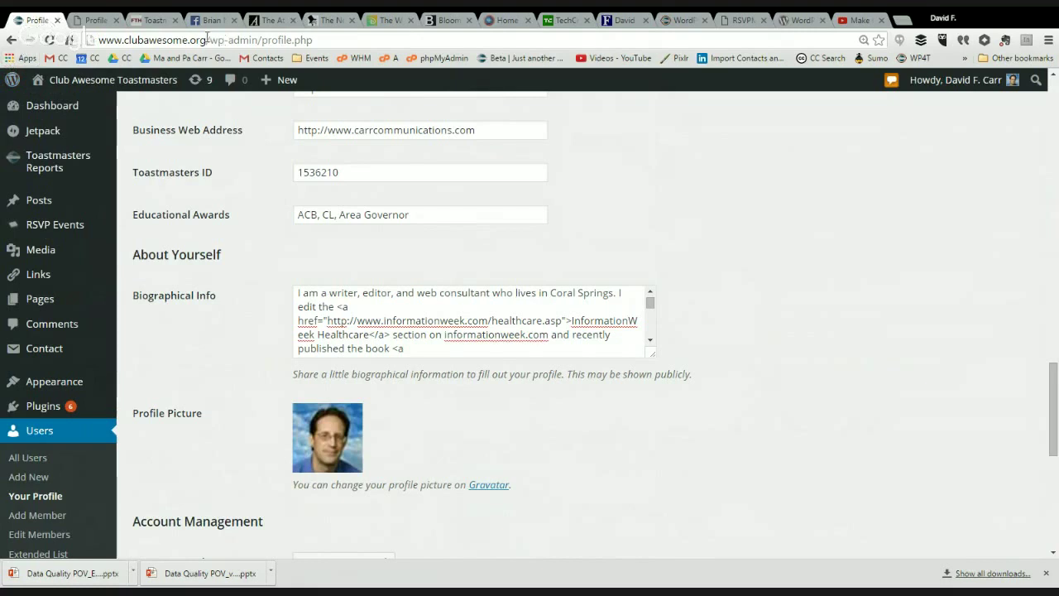
Step: Load the Club Awesome Toastmasters homepage, then return to the Jan 12 Demo Profile page
{"action": "left_click_drag", "start_coordinate": [206, 39], "coordinate": [312, 39]}
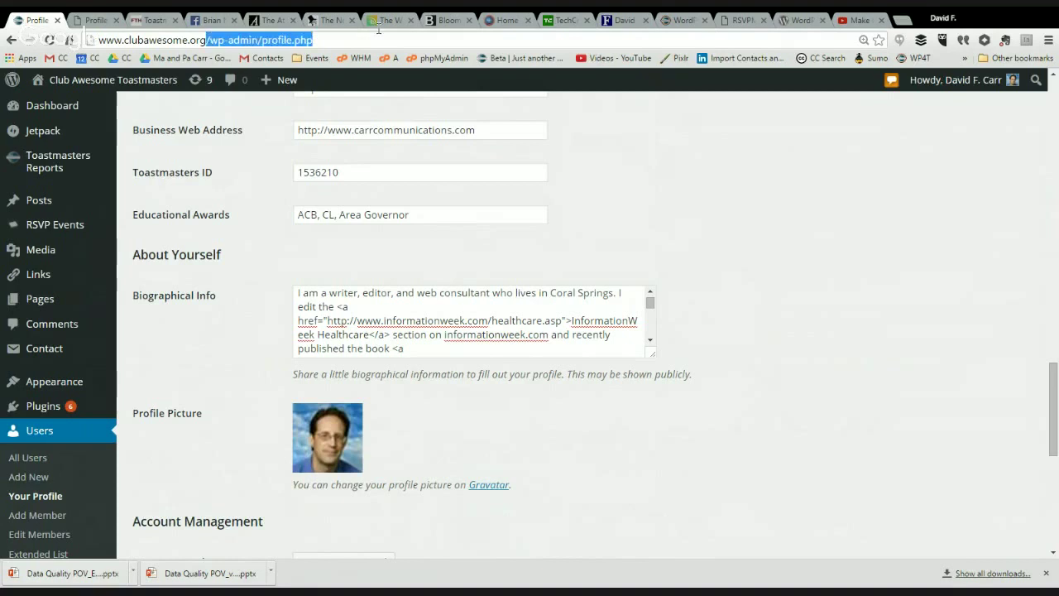
{"action": "key", "text": "BackSpace"}
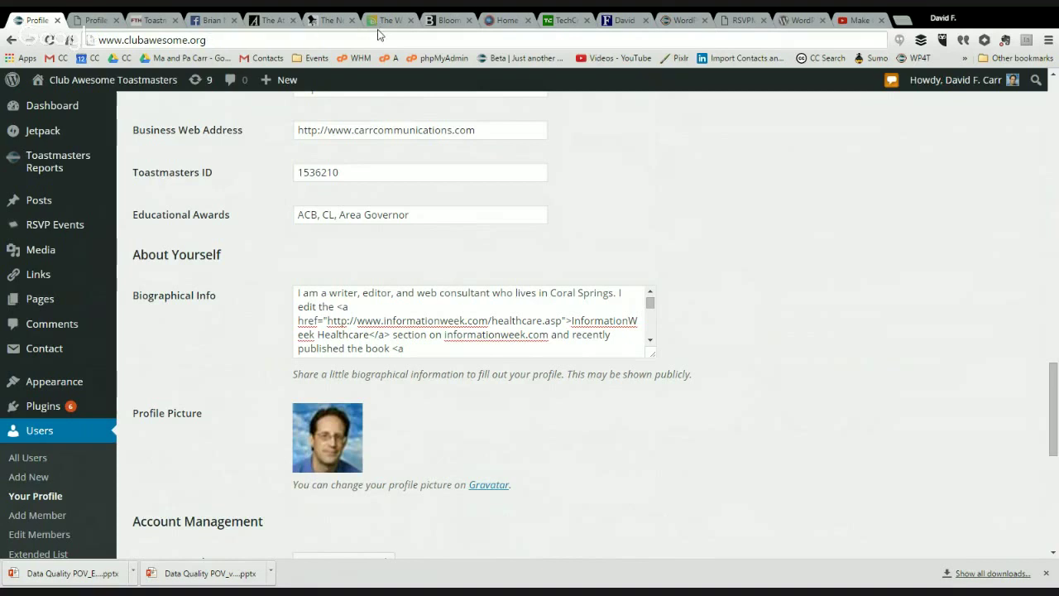
{"action": "key", "text": "Return"}
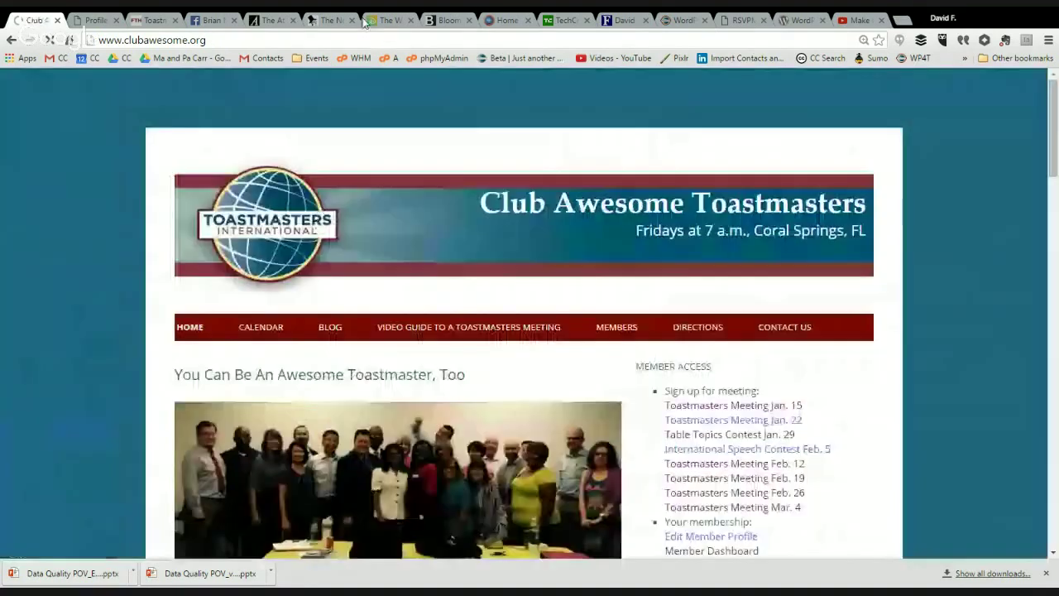
{"action": "left_click", "coordinate": [93, 20]}
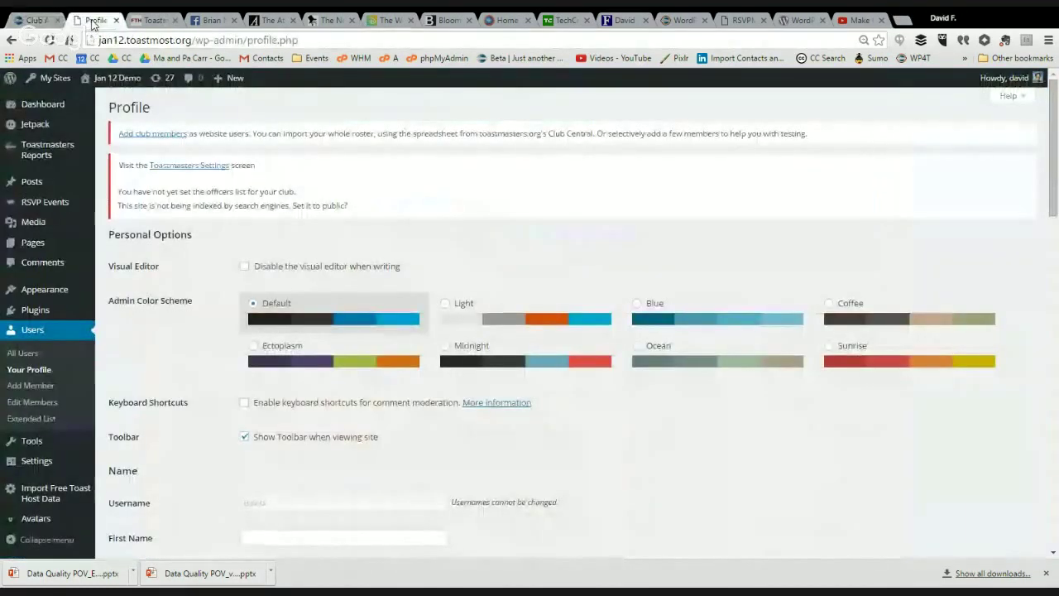
{"action": "mouse_move", "coordinate": [126, 83]}
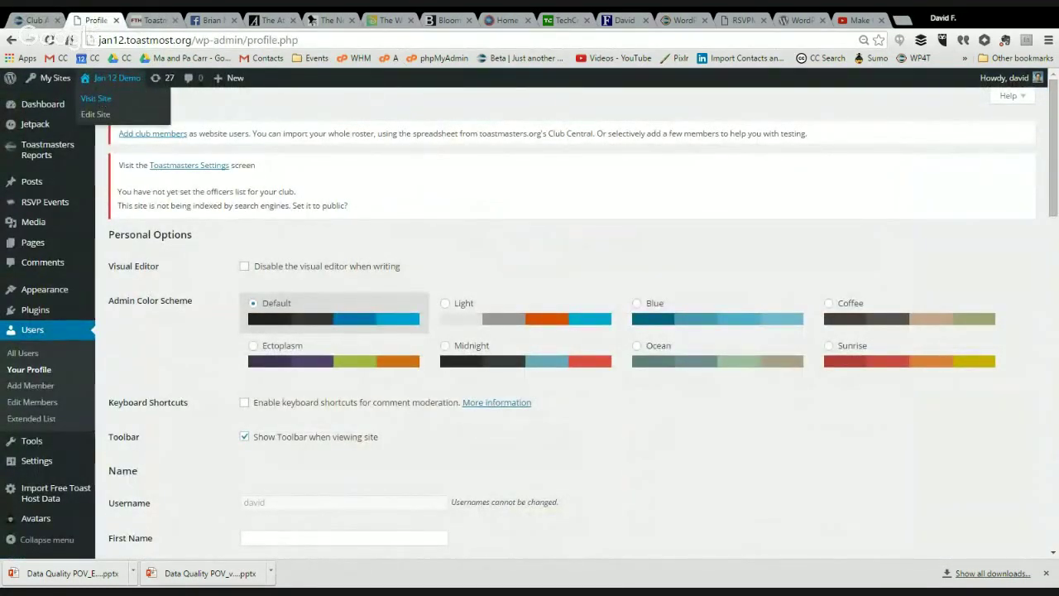
Step: Visit the Jan 12 Demo front page and follow its sidebar A2 Hosting ad to the WordPress Hosting page
{"action": "left_click", "coordinate": [102, 101]}
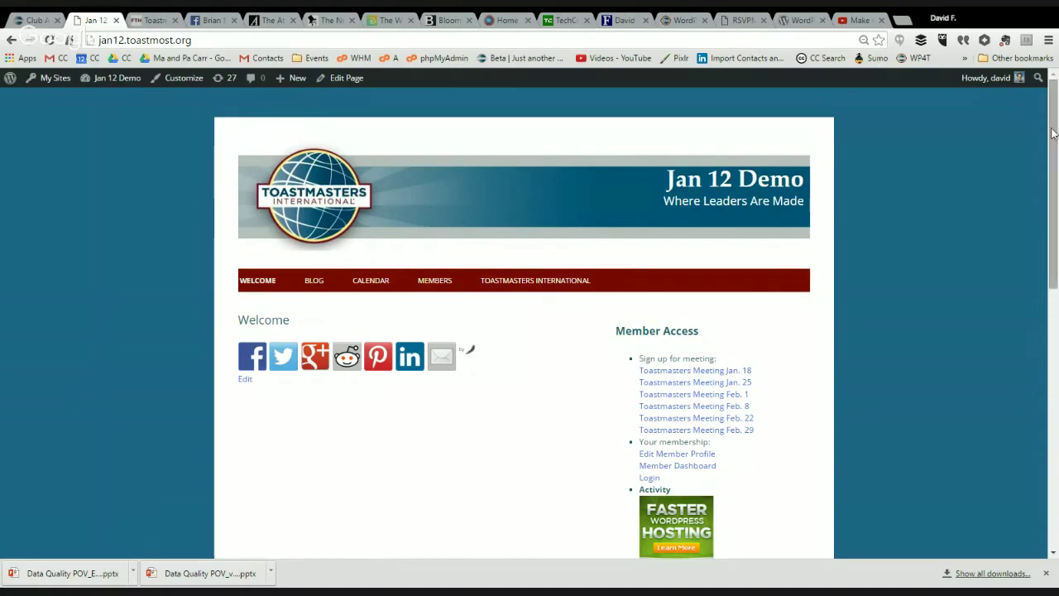
{"action": "scroll", "coordinate": [1055, 155], "scroll_direction": "down", "scroll_amount": 1}
{"action": "scroll", "coordinate": [1054, 155], "scroll_direction": "down", "scroll_amount": 2}
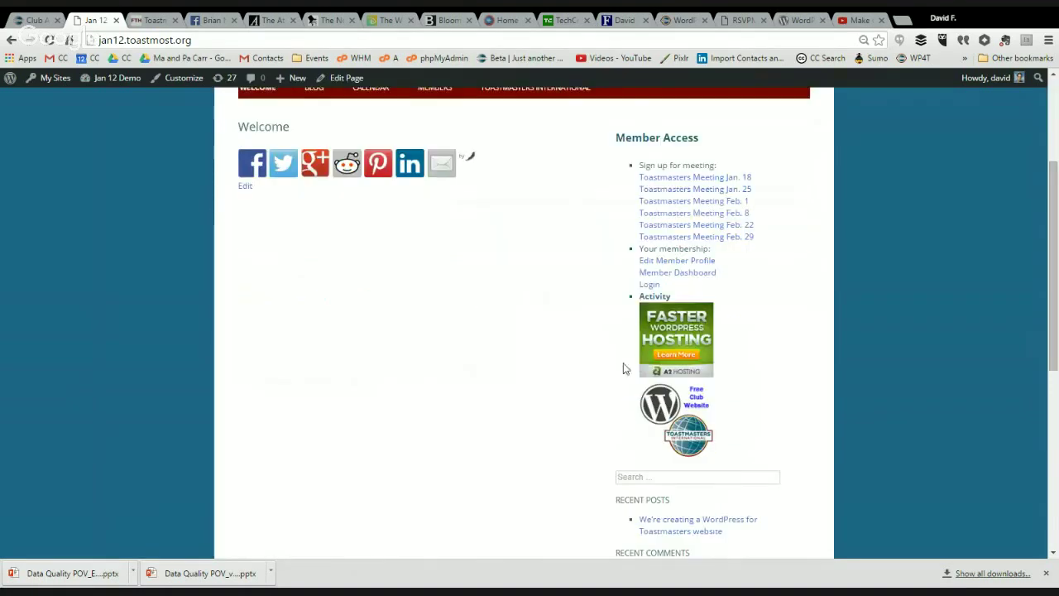
{"action": "left_click", "coordinate": [693, 341]}
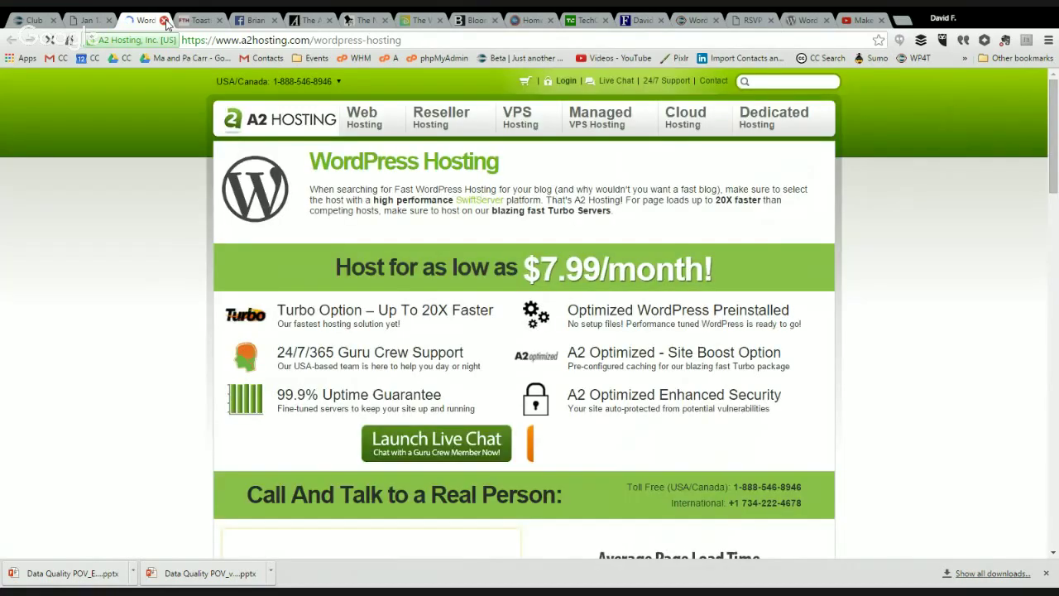
Step: Close the A2 Hosting page and show the RSVPMaker for Toastmasters 1.6.4 plugin page
{"action": "left_click", "coordinate": [165, 20]}
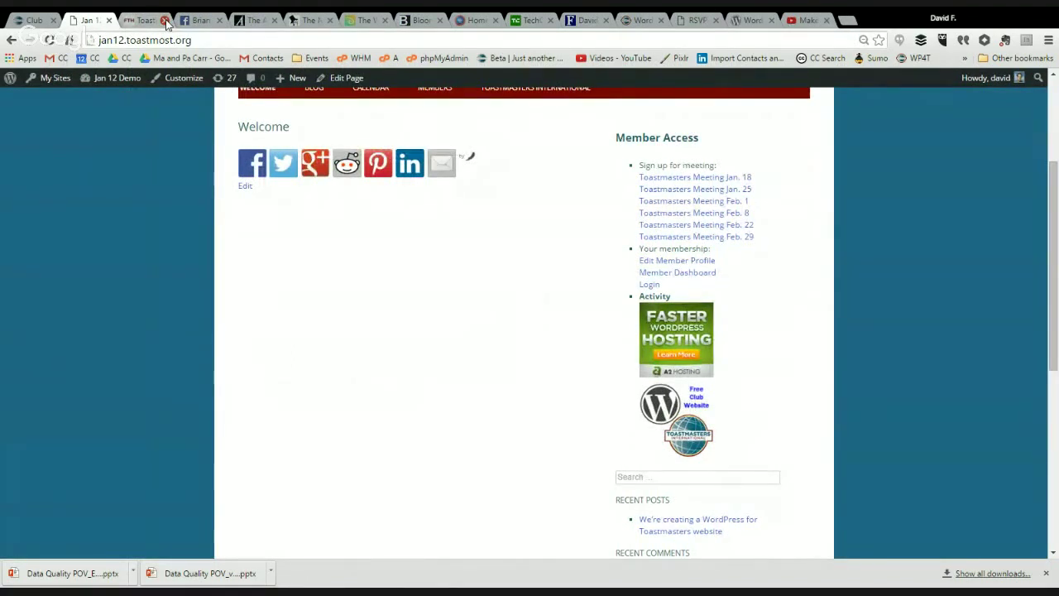
{"action": "left_click", "coordinate": [745, 19]}
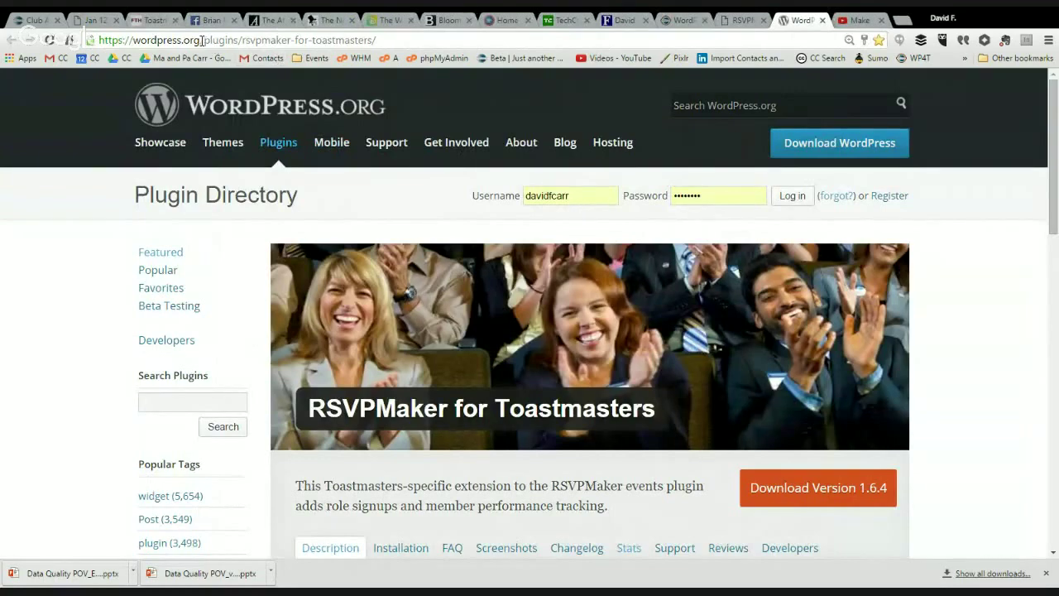
Step: Browse the WordPress.org Lectern theme page at themes/lectern/, then return to the Jan 12 Demo site
{"action": "left_click_drag", "start_coordinate": [203, 39], "coordinate": [377, 40]}
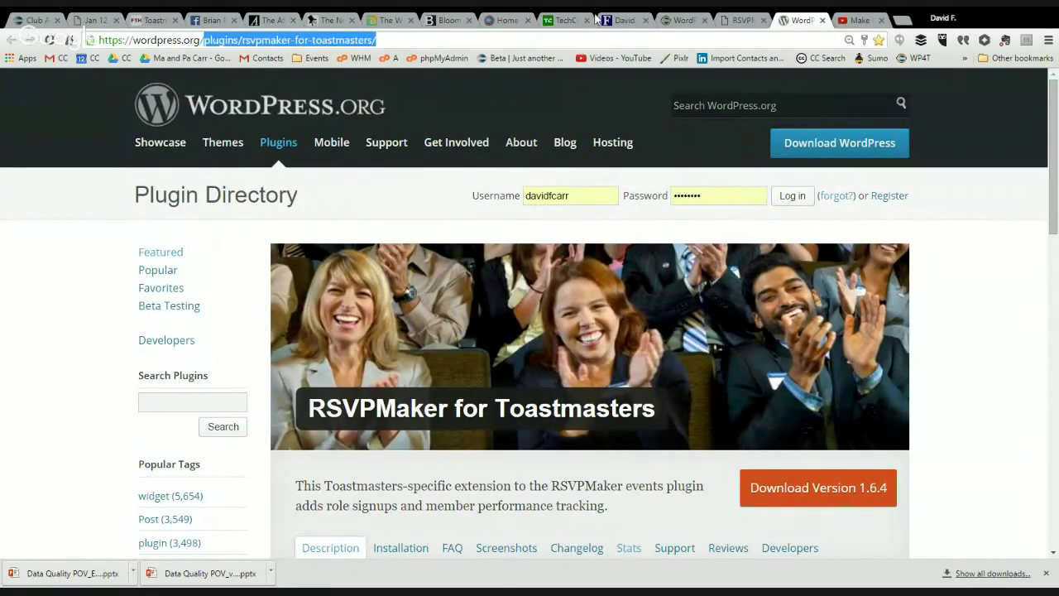
{"action": "type", "text": "the"}
{"action": "key", "text": "Return"}
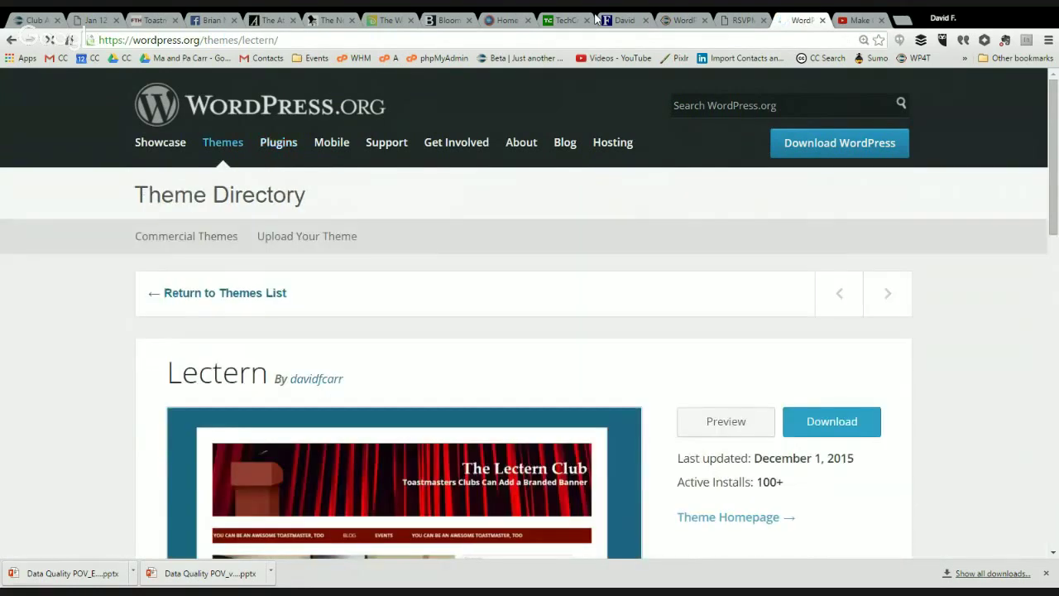
{"action": "scroll", "coordinate": [596, 18], "scroll_direction": "down", "scroll_amount": 4}
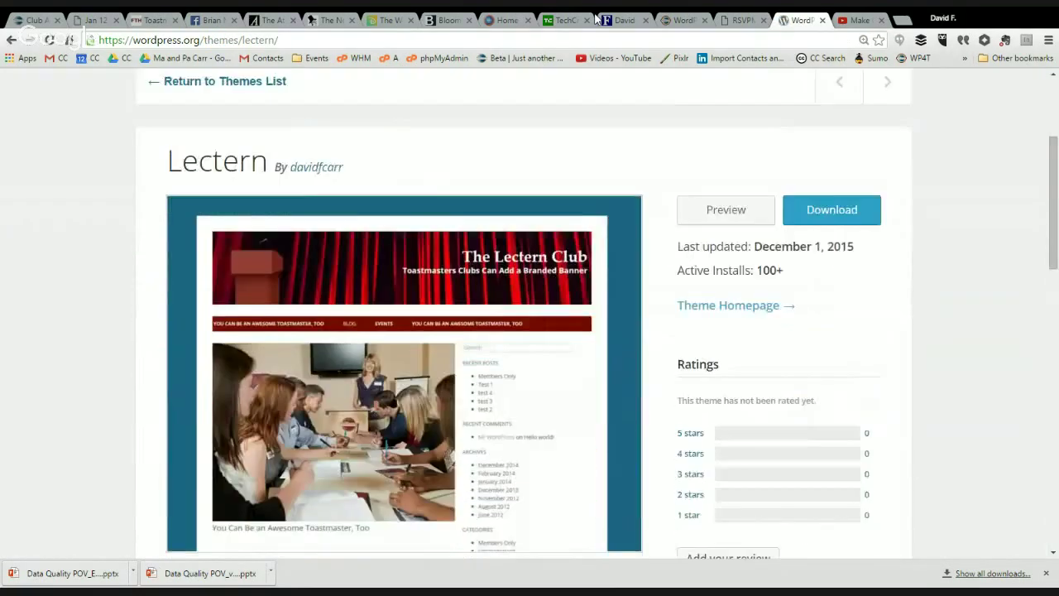
{"action": "scroll", "coordinate": [595, 18], "scroll_direction": "up", "scroll_amount": 1}
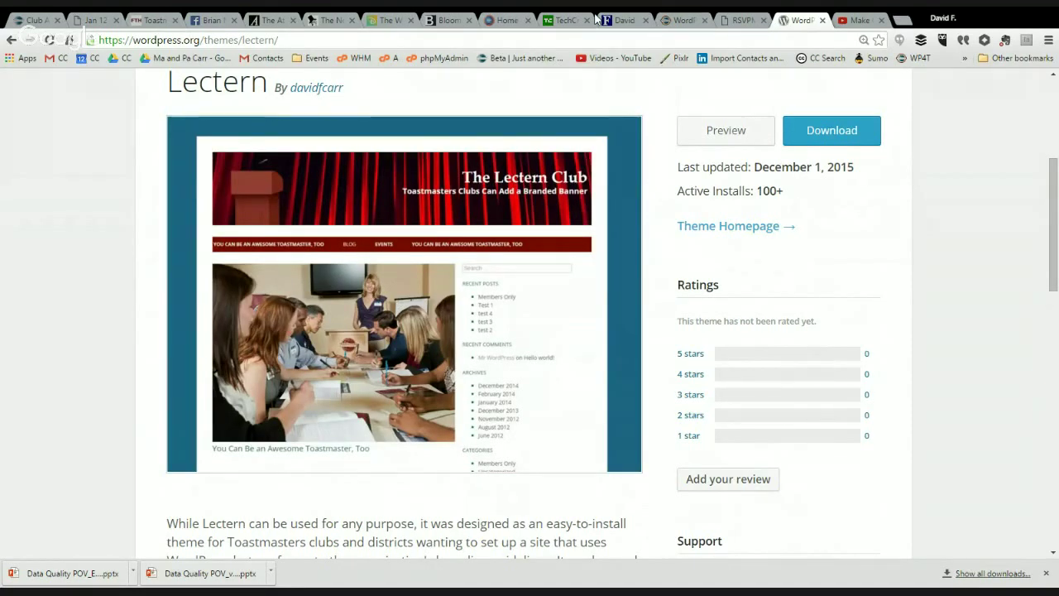
{"action": "left_click", "coordinate": [81, 21]}
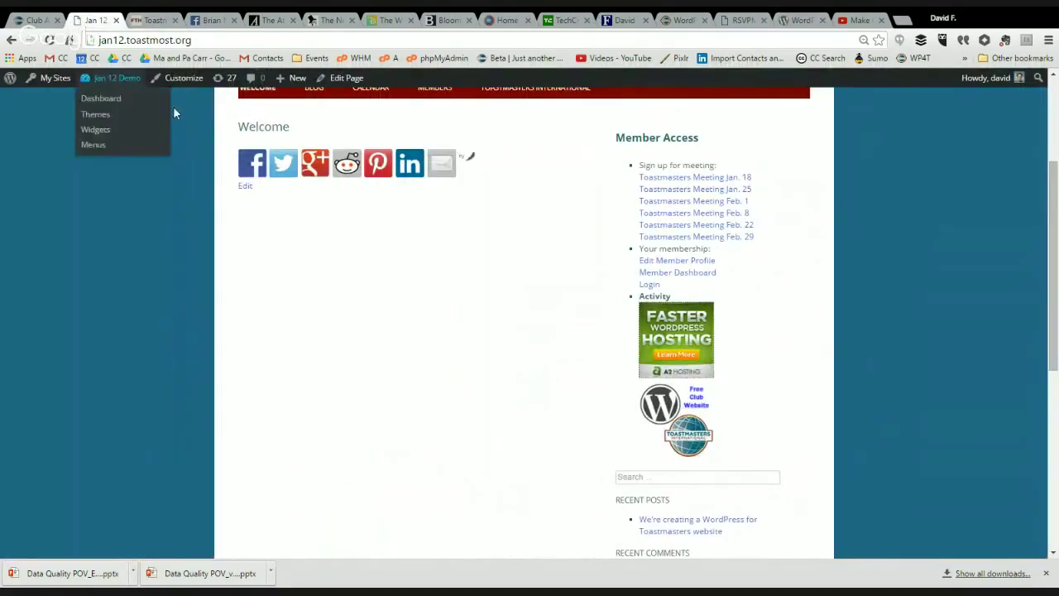
Step: Open the Customizer's Toastmasters Branding section with its six banner images, and scroll the preview
{"action": "left_click", "coordinate": [174, 80]}
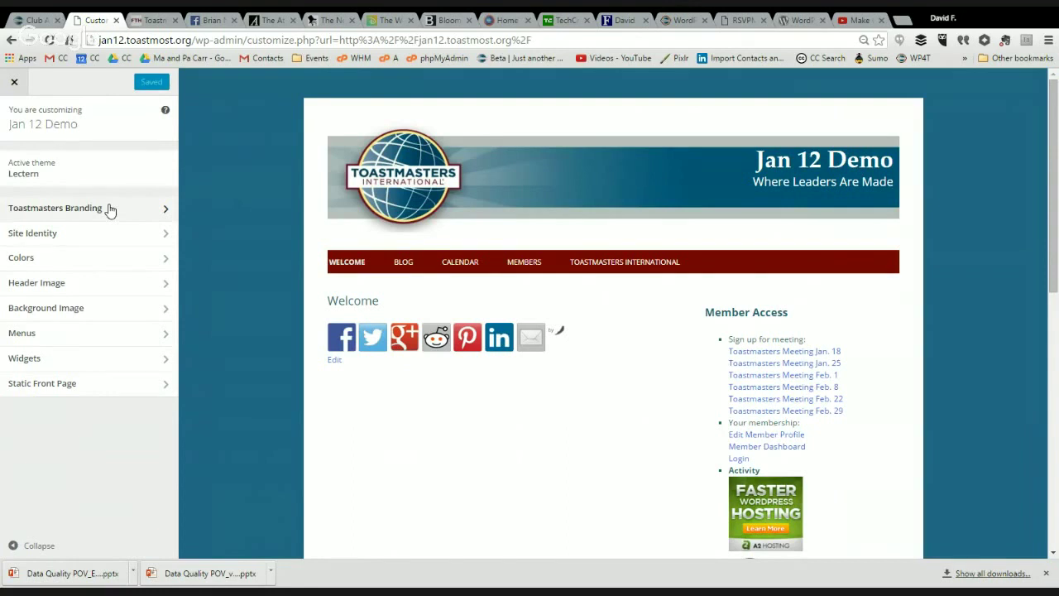
{"action": "left_click", "coordinate": [110, 210]}
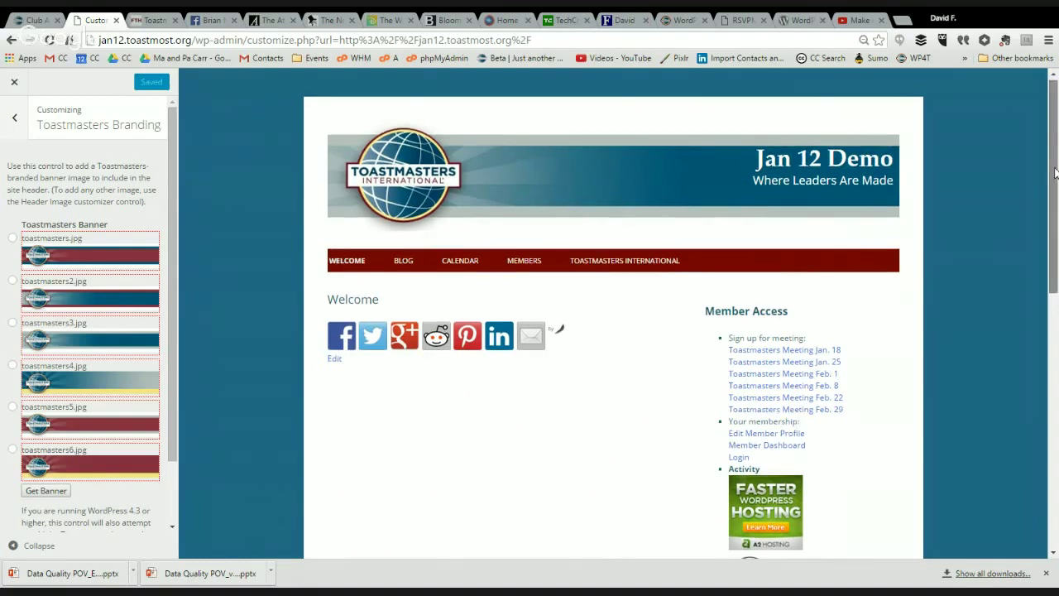
{"action": "left_click_drag", "start_coordinate": [1054, 170], "coordinate": [1056, 438]}
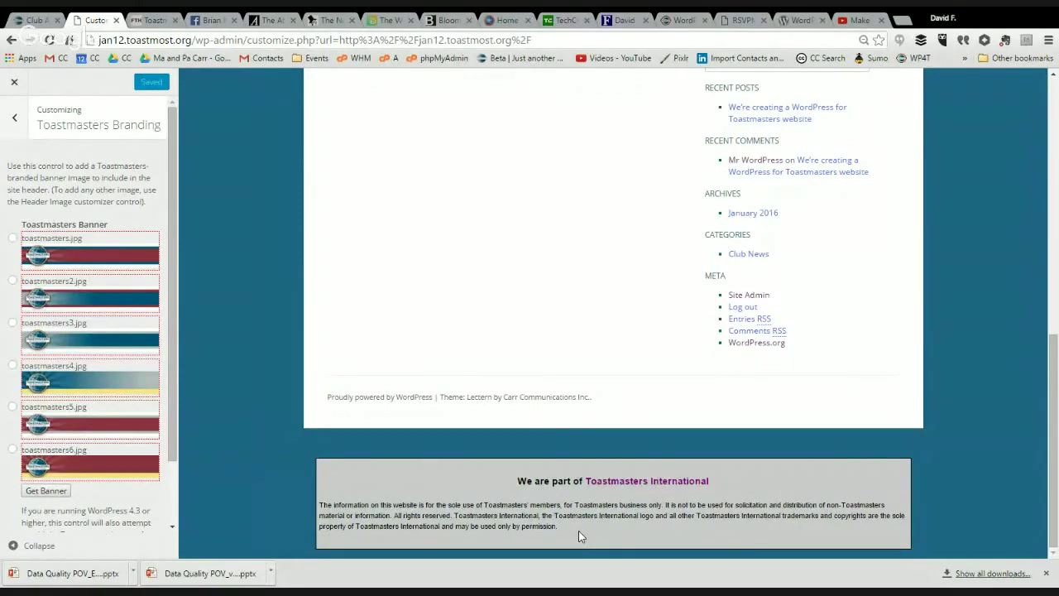
{"action": "left_click_drag", "start_coordinate": [1054, 420], "coordinate": [1057, 159]}
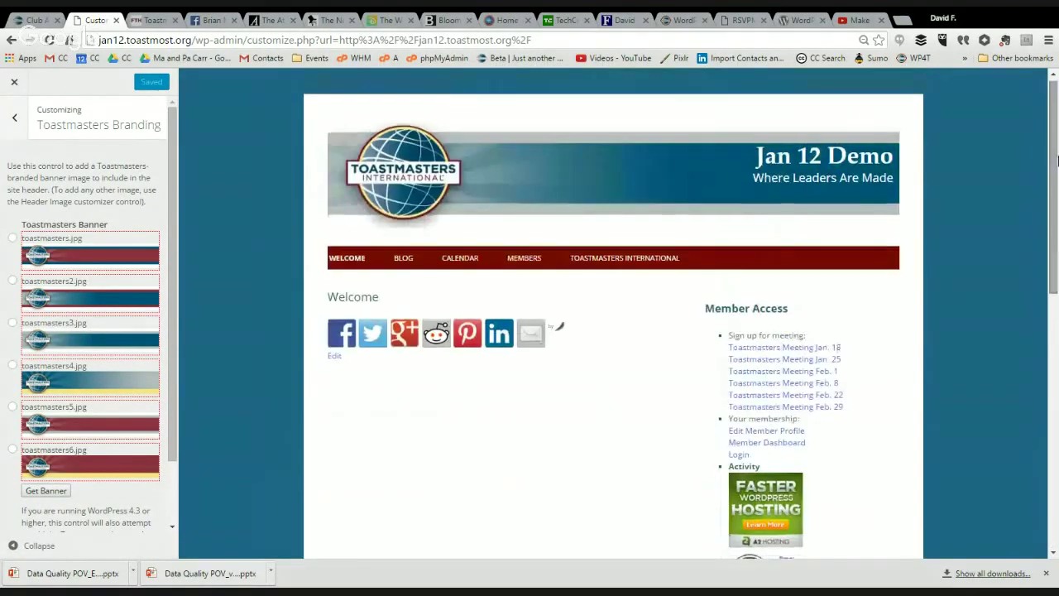